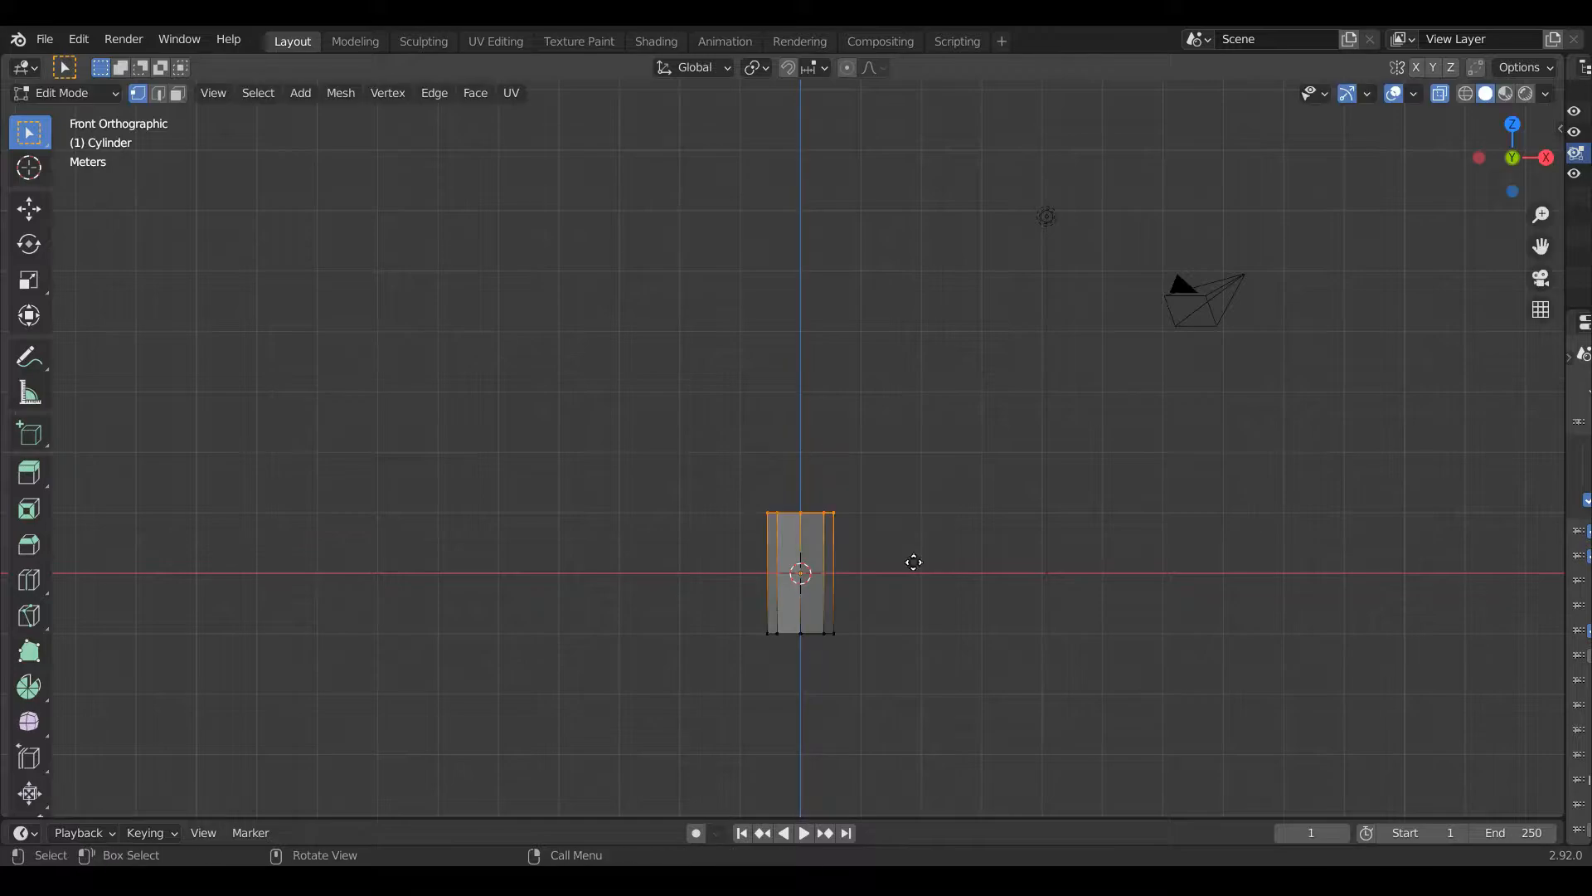
# Extrude the cylinder's top face upward four times by 2 m each to build a tall segmented stalk.
pyautogui.scroll(-1, 913, 561)
pyautogui.write('e2')
pyautogui.press('Return')
pyautogui.scroll(-2, 913, 540)
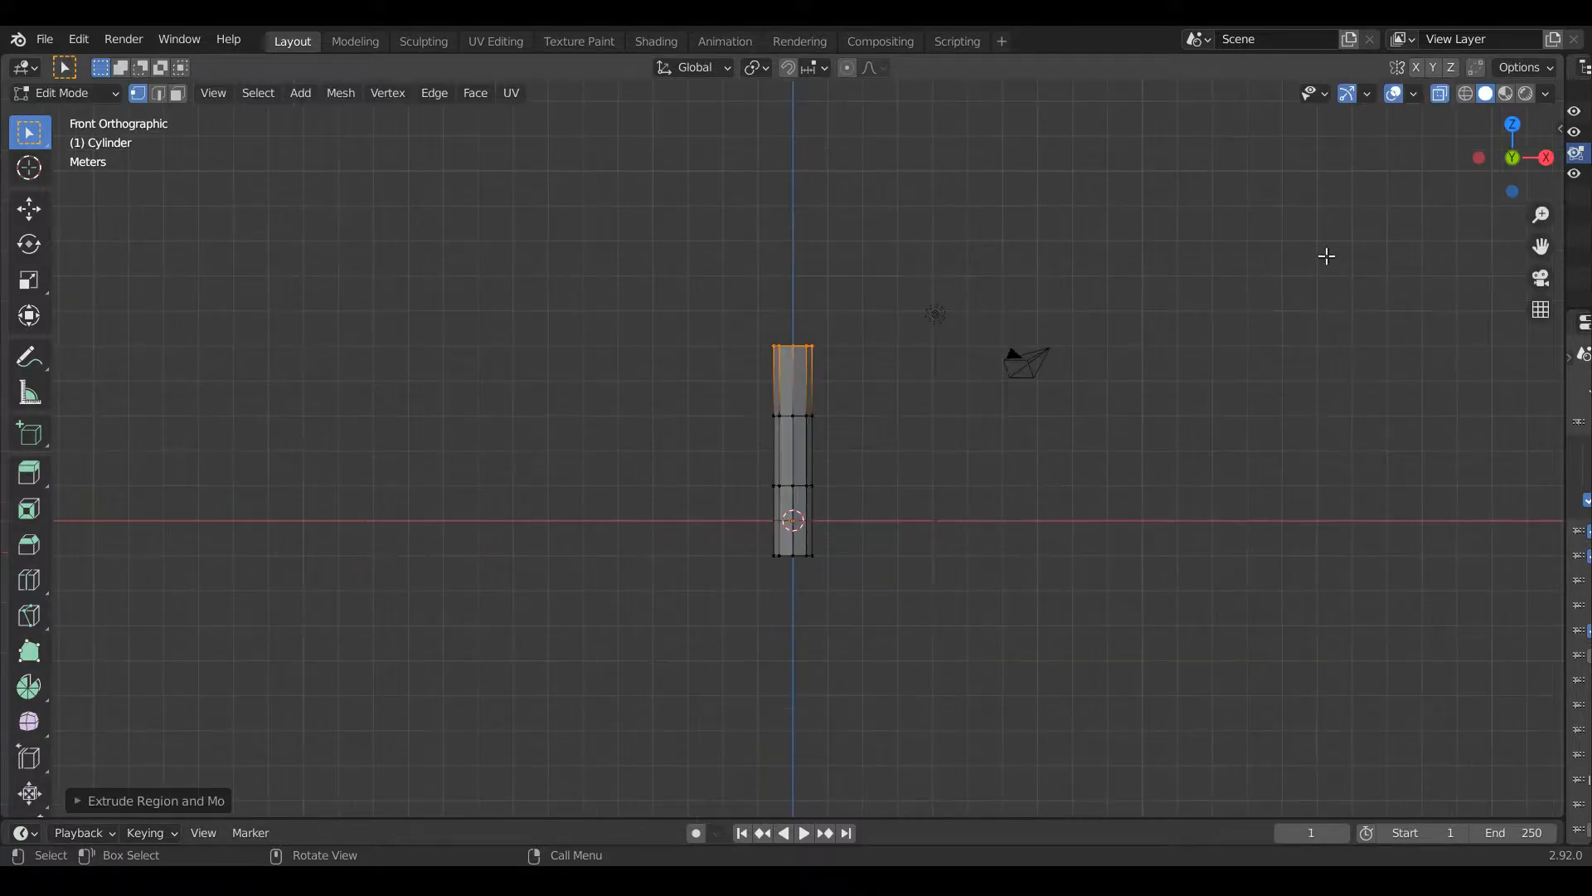
pyautogui.keyDown('shift'); pyautogui.scroll(4, 1067, 381); pyautogui.keyUp('shift')
pyautogui.scroll(5, 957, 440)
pyautogui.write('e2')
pyautogui.press('Return')
pyautogui.write('e')
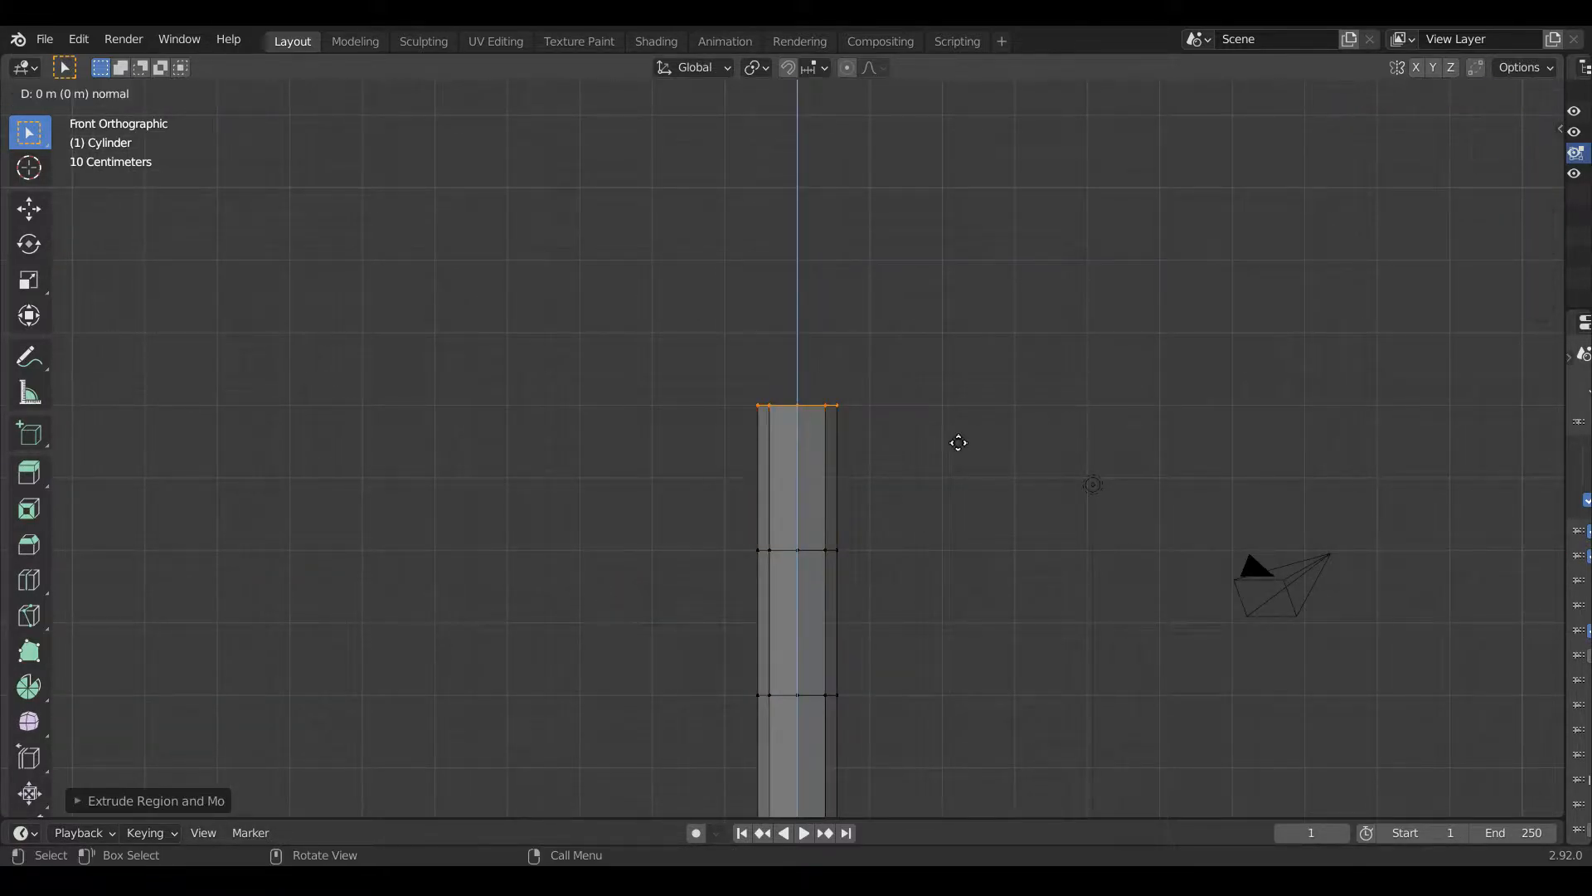
pyautogui.write('2')
pyautogui.press('Return')
pyautogui.scroll(-3, 958, 441)
pyautogui.press('Tab')
pyautogui.scroll(2, 871, 498)
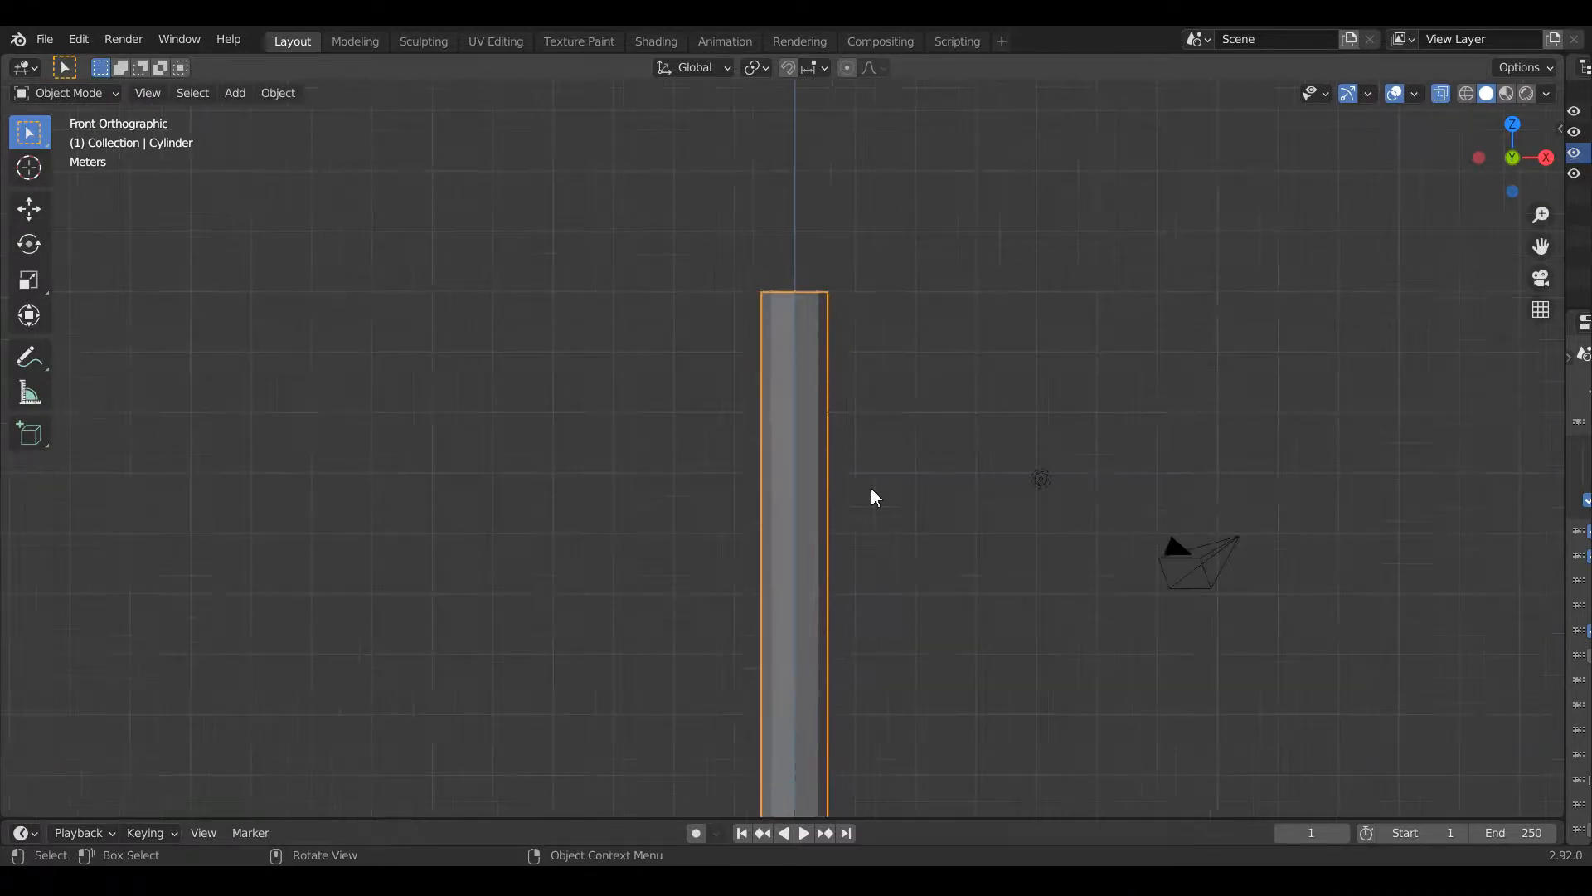
pyautogui.press('Tab')
pyautogui.scroll(-2, 871, 498)
pyautogui.scroll(1, 883, 249)
pyautogui.moveTo(741, 395); pyautogui.dragTo(917, 475)
pyautogui.scroll(-2, 778, 434)
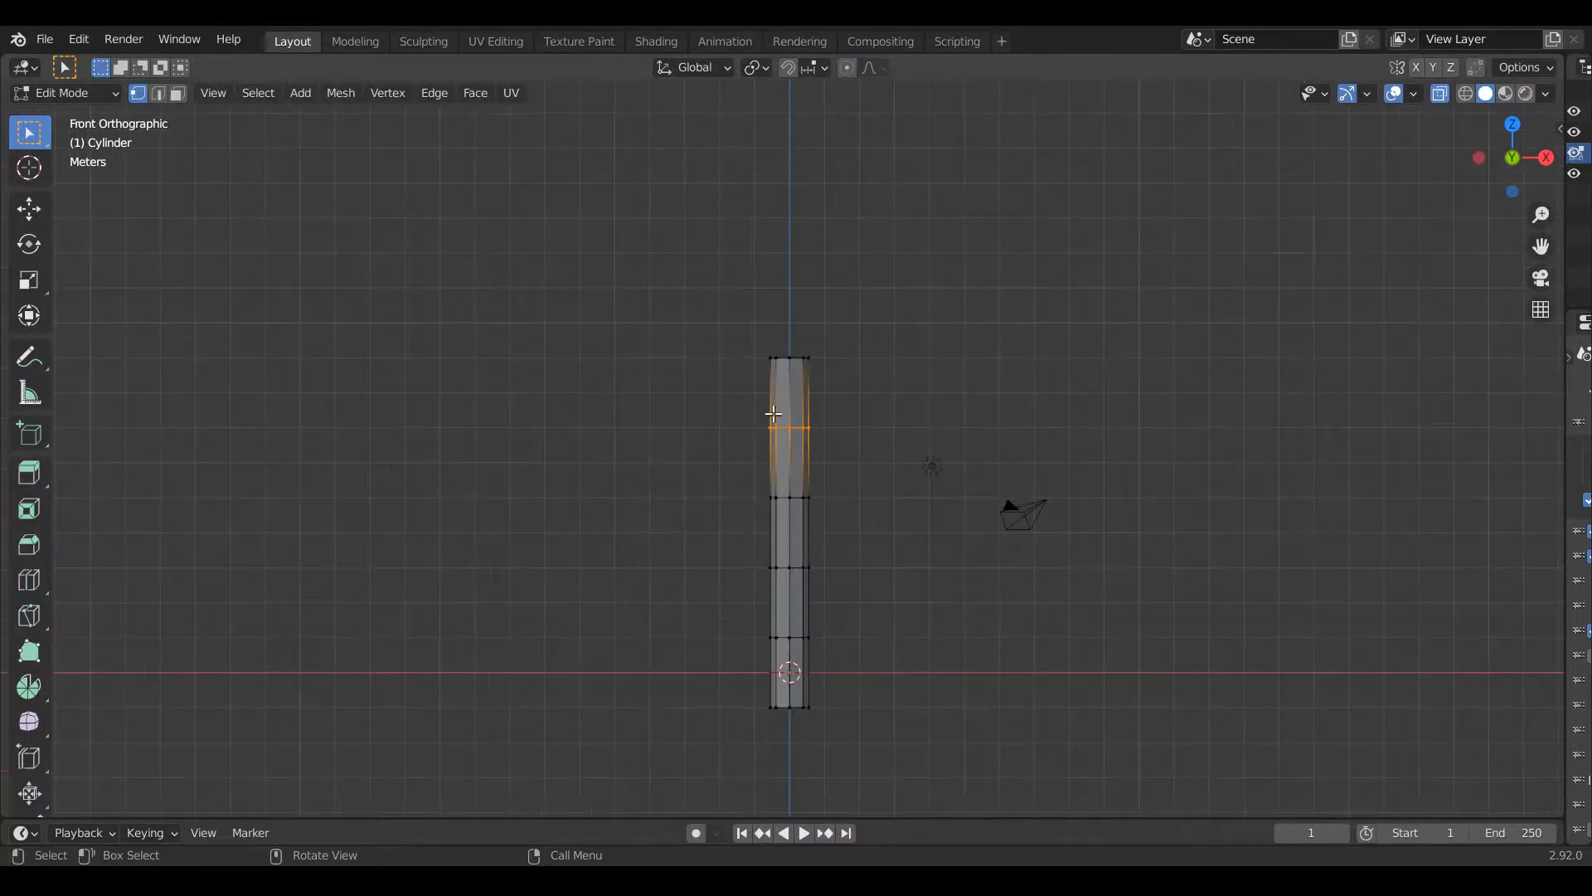
pyautogui.press('s')
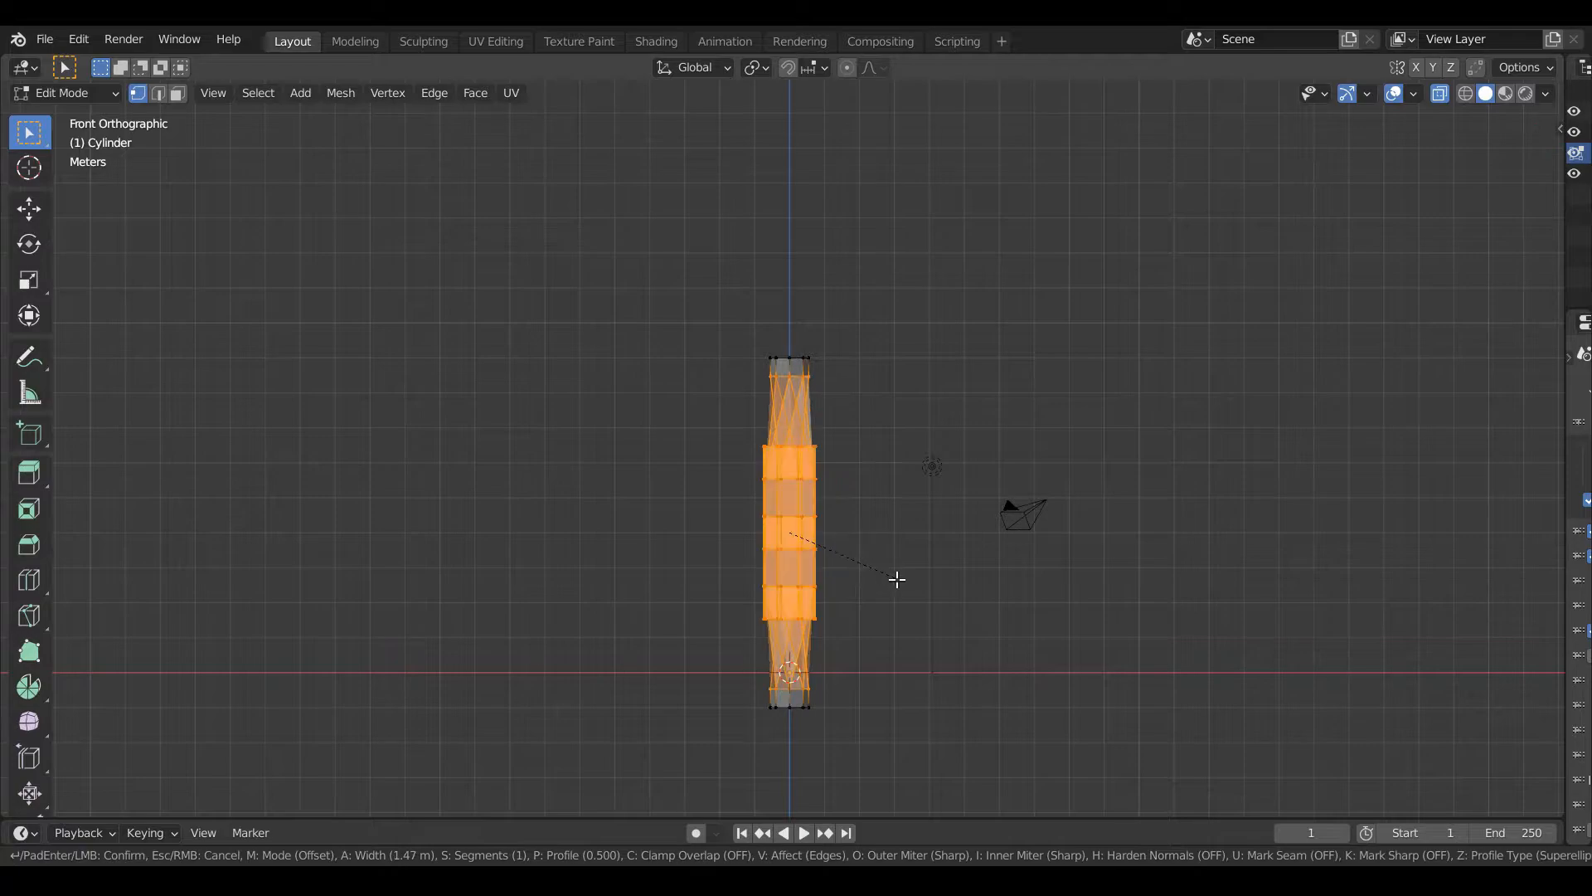
pyautogui.press('Escape')
pyautogui.click(767, 68)
pyautogui.click(816, 136)
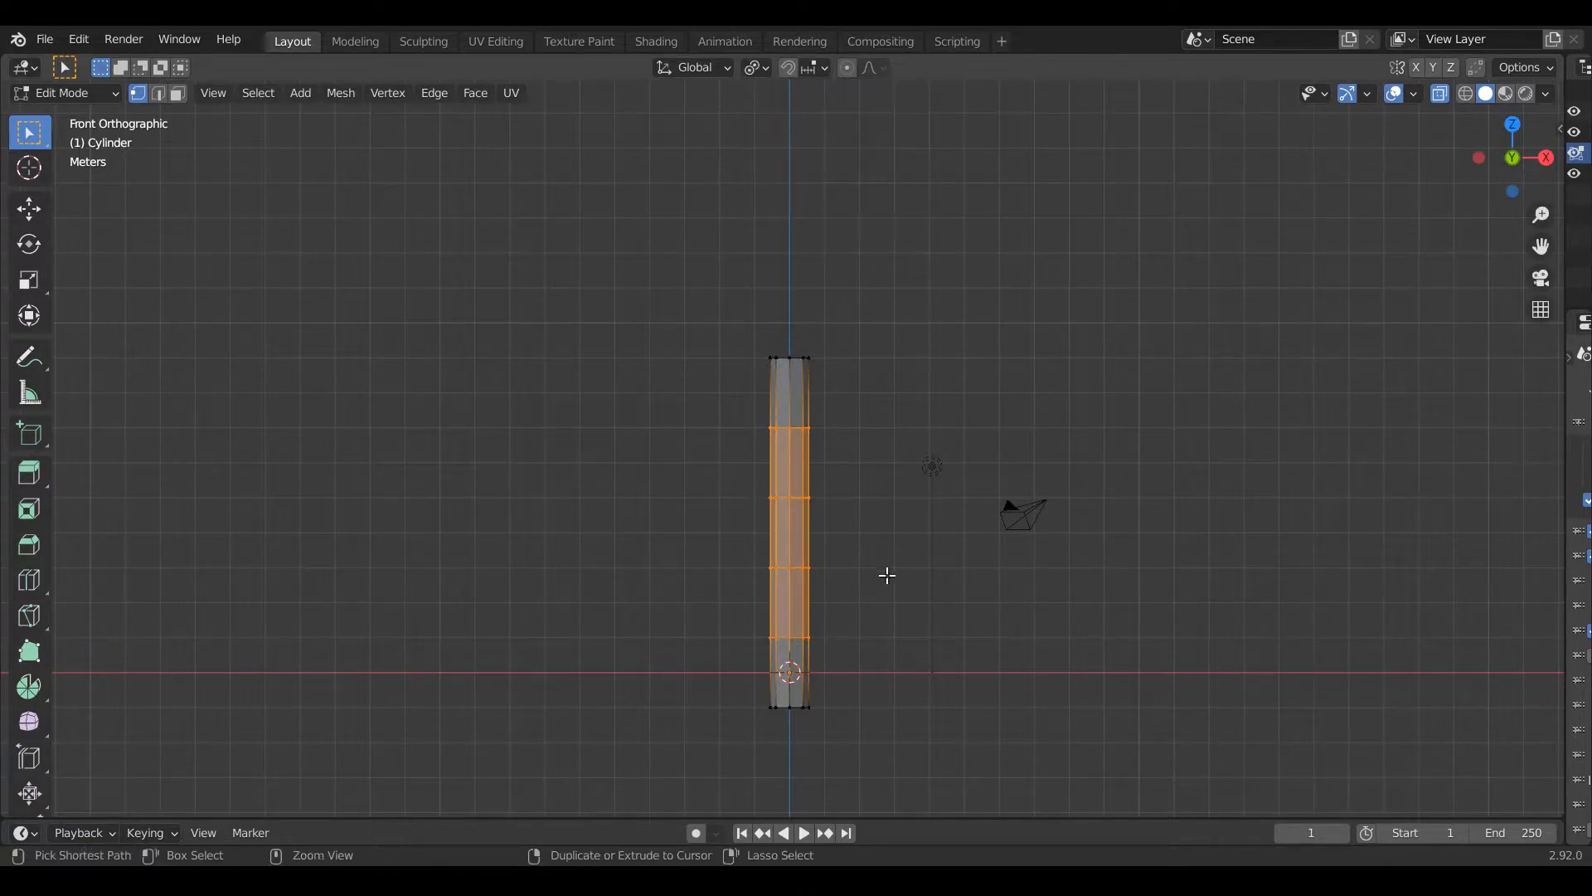
pyautogui.press('s')
pyautogui.press('Escape')
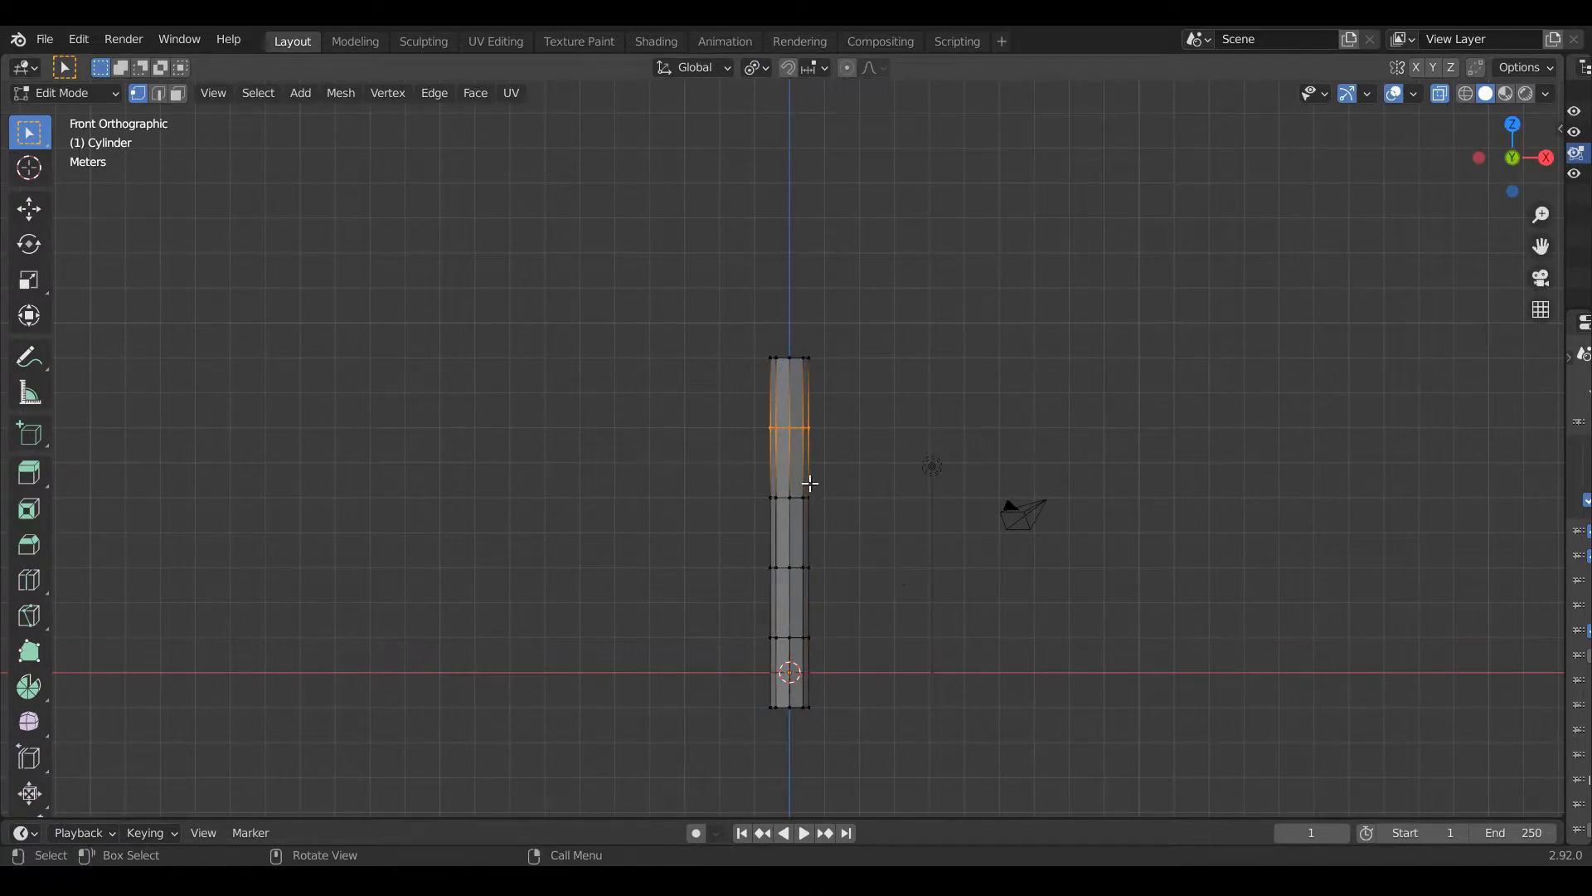
# Bevel the stalk's four inner edge loops into narrow bands, working on two alternating pairs of loops.
pyautogui.scroll(1, 838, 531)
pyautogui.hotkey('ctrl', 'b')
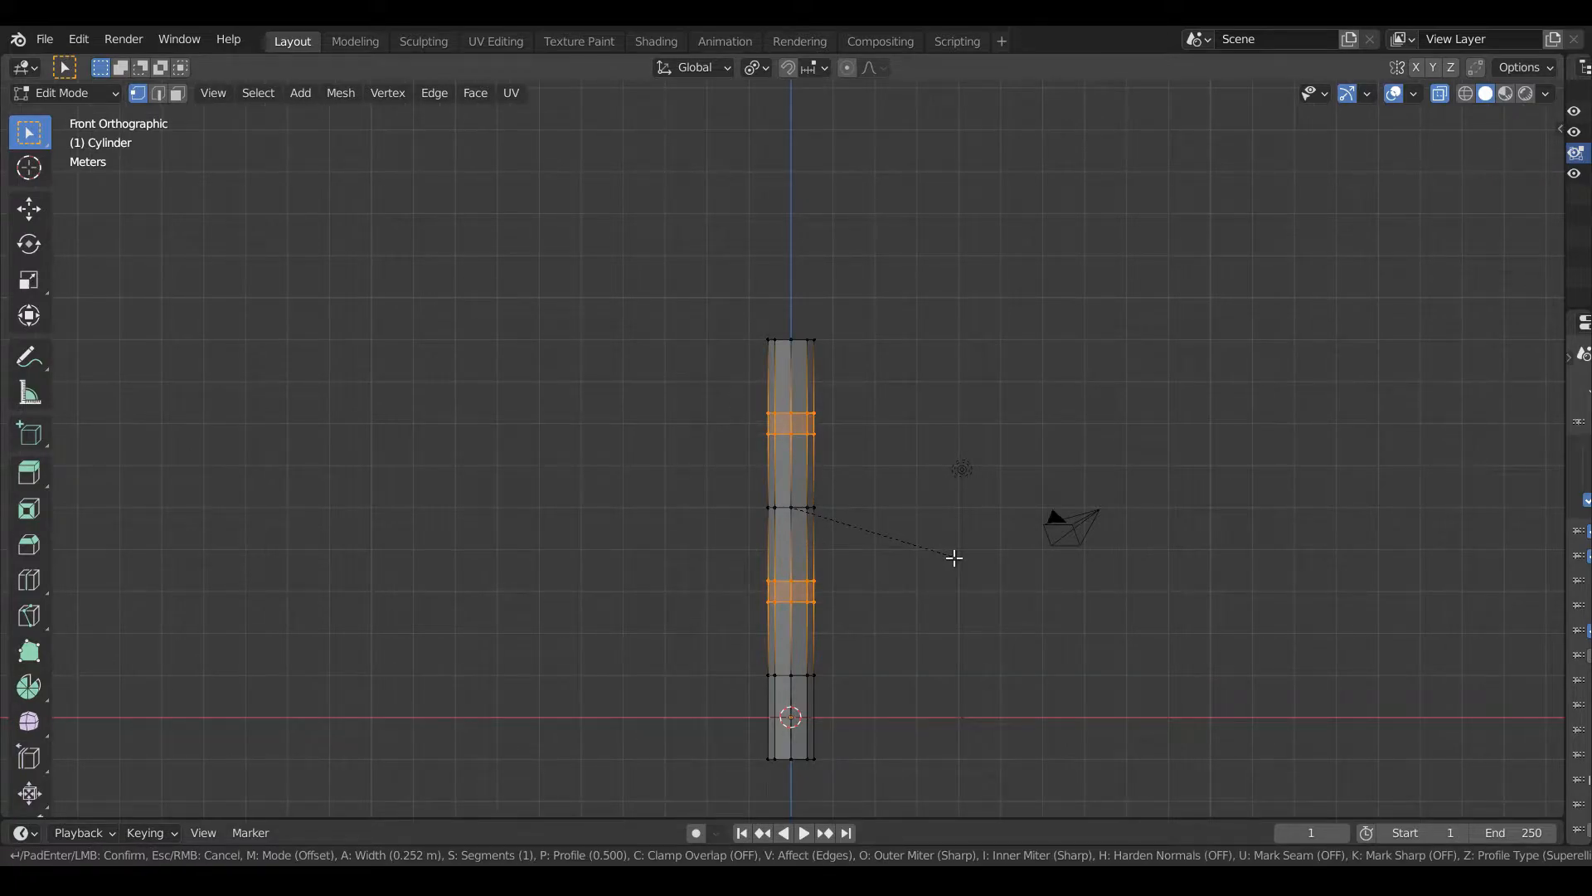
pyautogui.click(950, 568)
pyautogui.keyDown('alt'); pyautogui.click(742, 506); pyautogui.keyUp('alt')
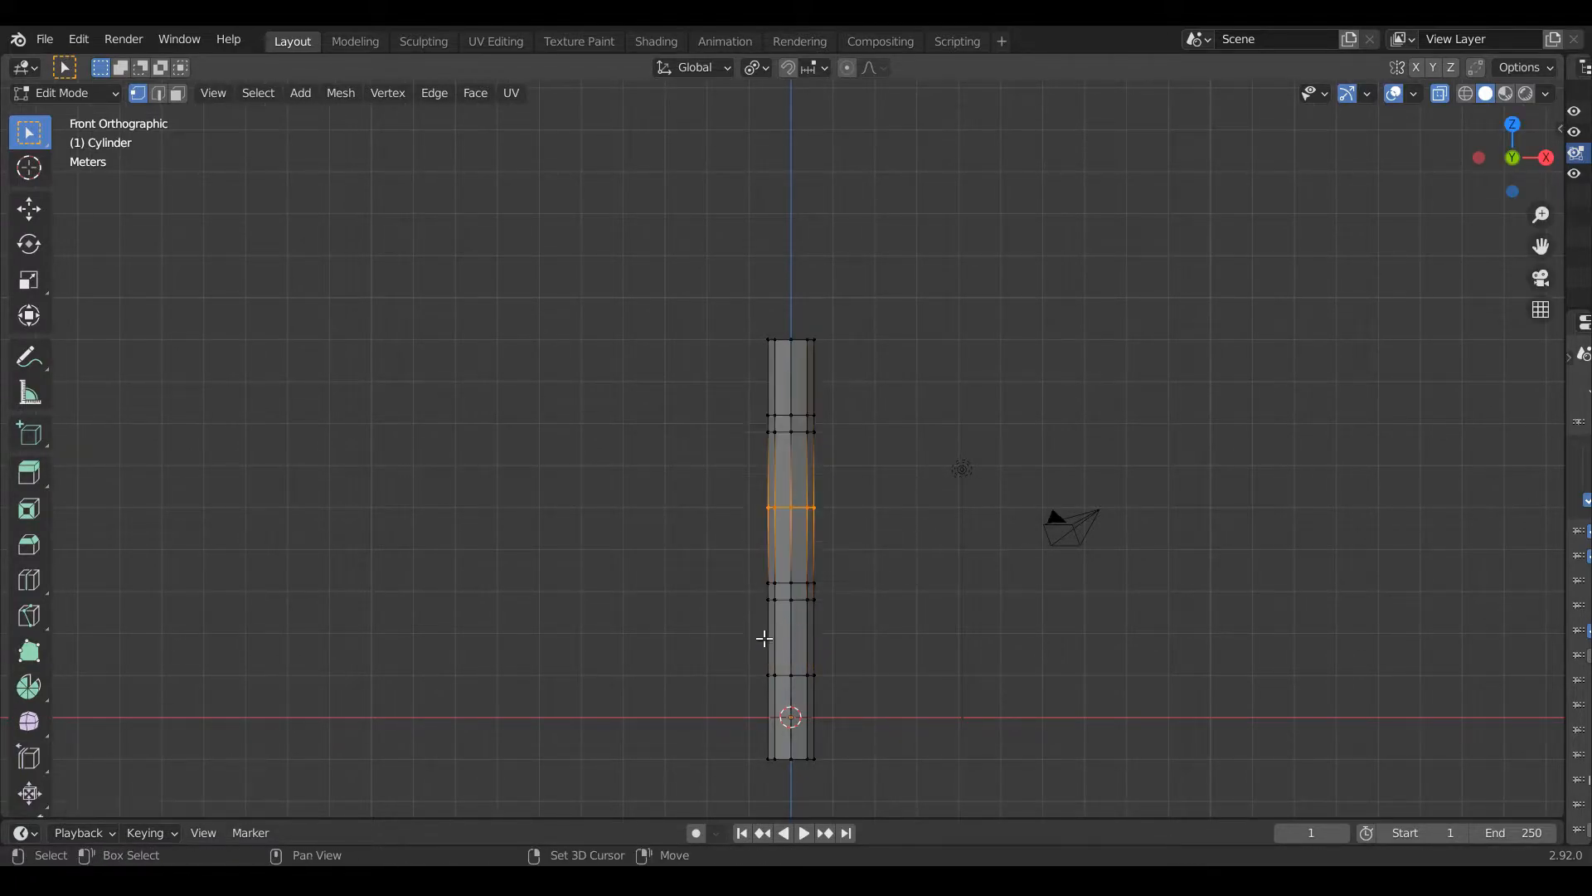
pyautogui.keyDown('alt'); pyautogui.keyDown('shift'); pyautogui.click(750, 675); pyautogui.keyUp('shift'); pyautogui.keyUp('alt')
pyautogui.hotkey('ctrl', 'b')
pyautogui.click(883, 731)
pyautogui.press('Tab')
pyautogui.scroll(1, 846, 628)
pyautogui.scroll(-1, 829, 597)
pyautogui.press('Tab')
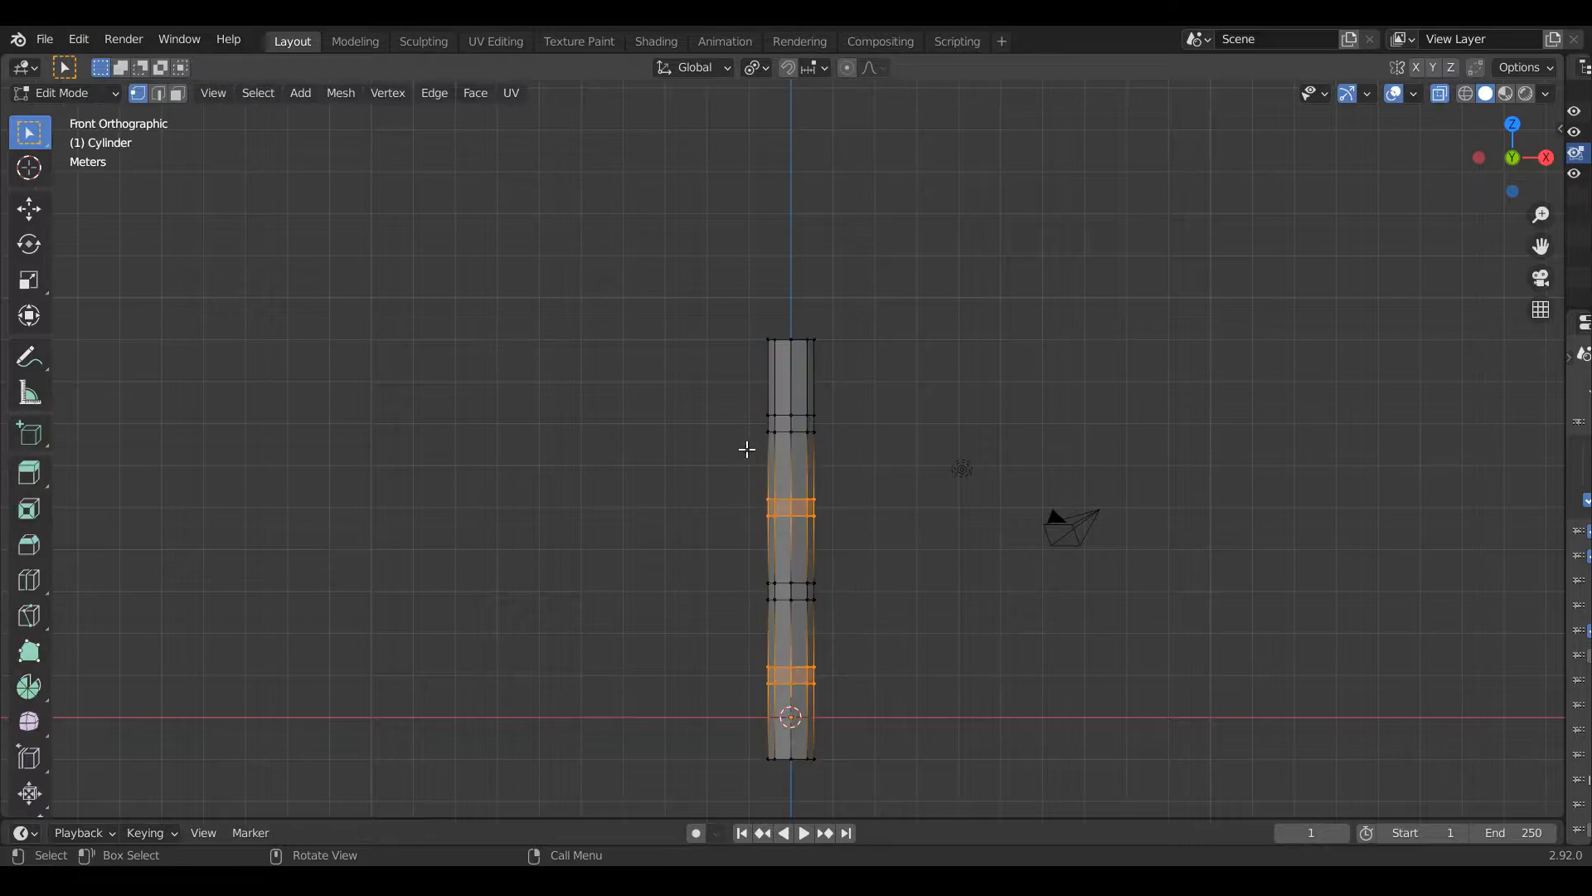
# Add a centered horizontal loop cut inside each of the four narrow bands on the stalk.
pyautogui.scroll(2, 771, 435)
pyautogui.hotkey('ctrl', 'r')
pyautogui.doubleClick(822, 412)
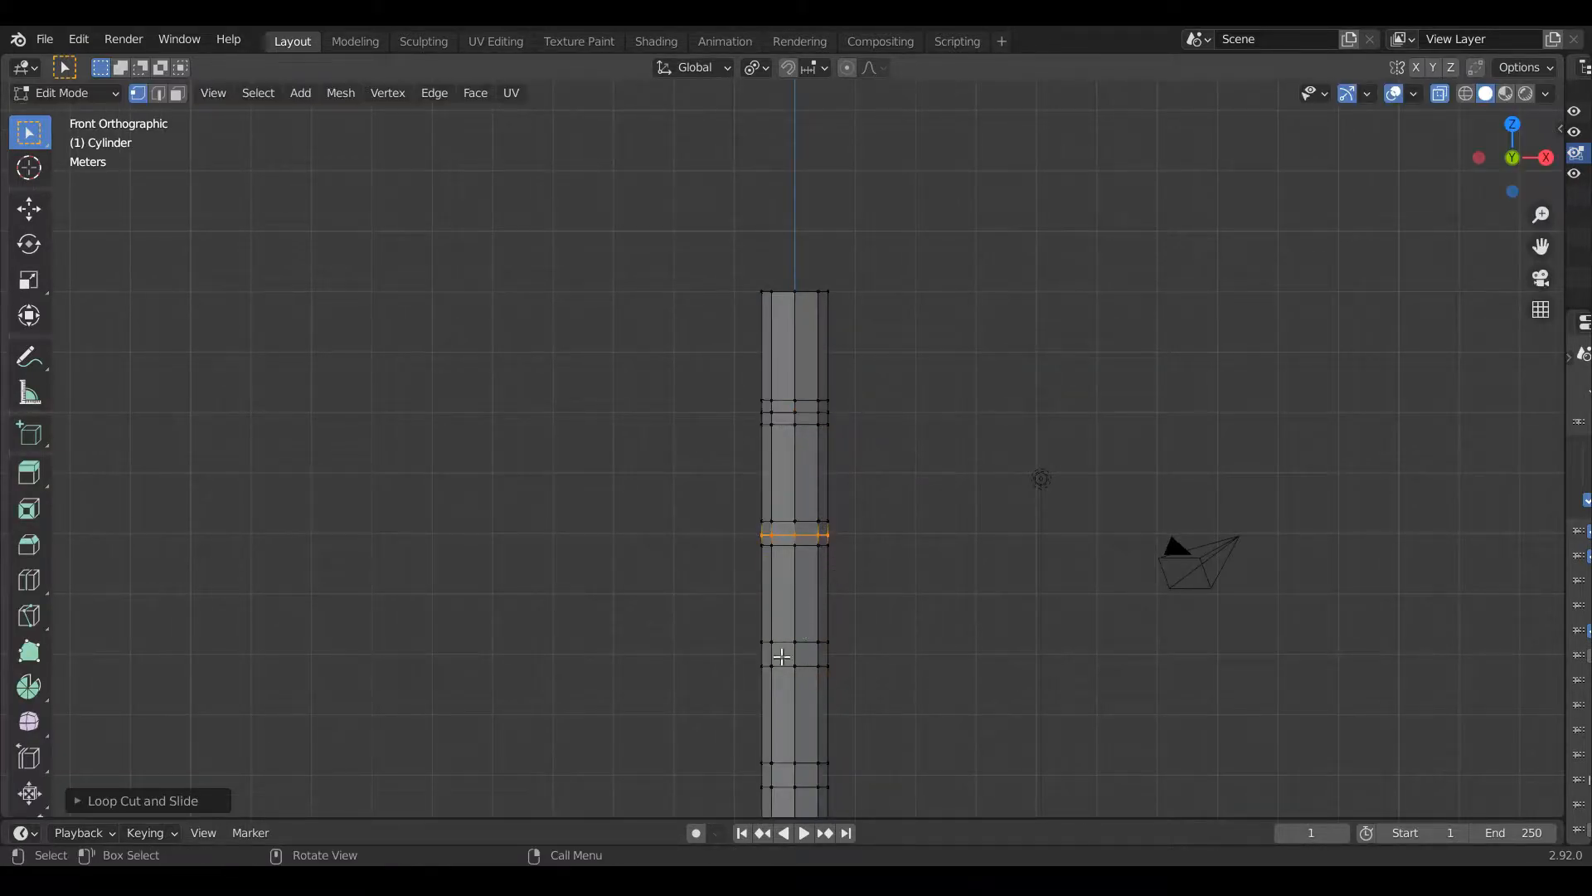
pyautogui.click(816, 657)
pyautogui.click(818, 764)
pyautogui.scroll(-2, 730, 651)
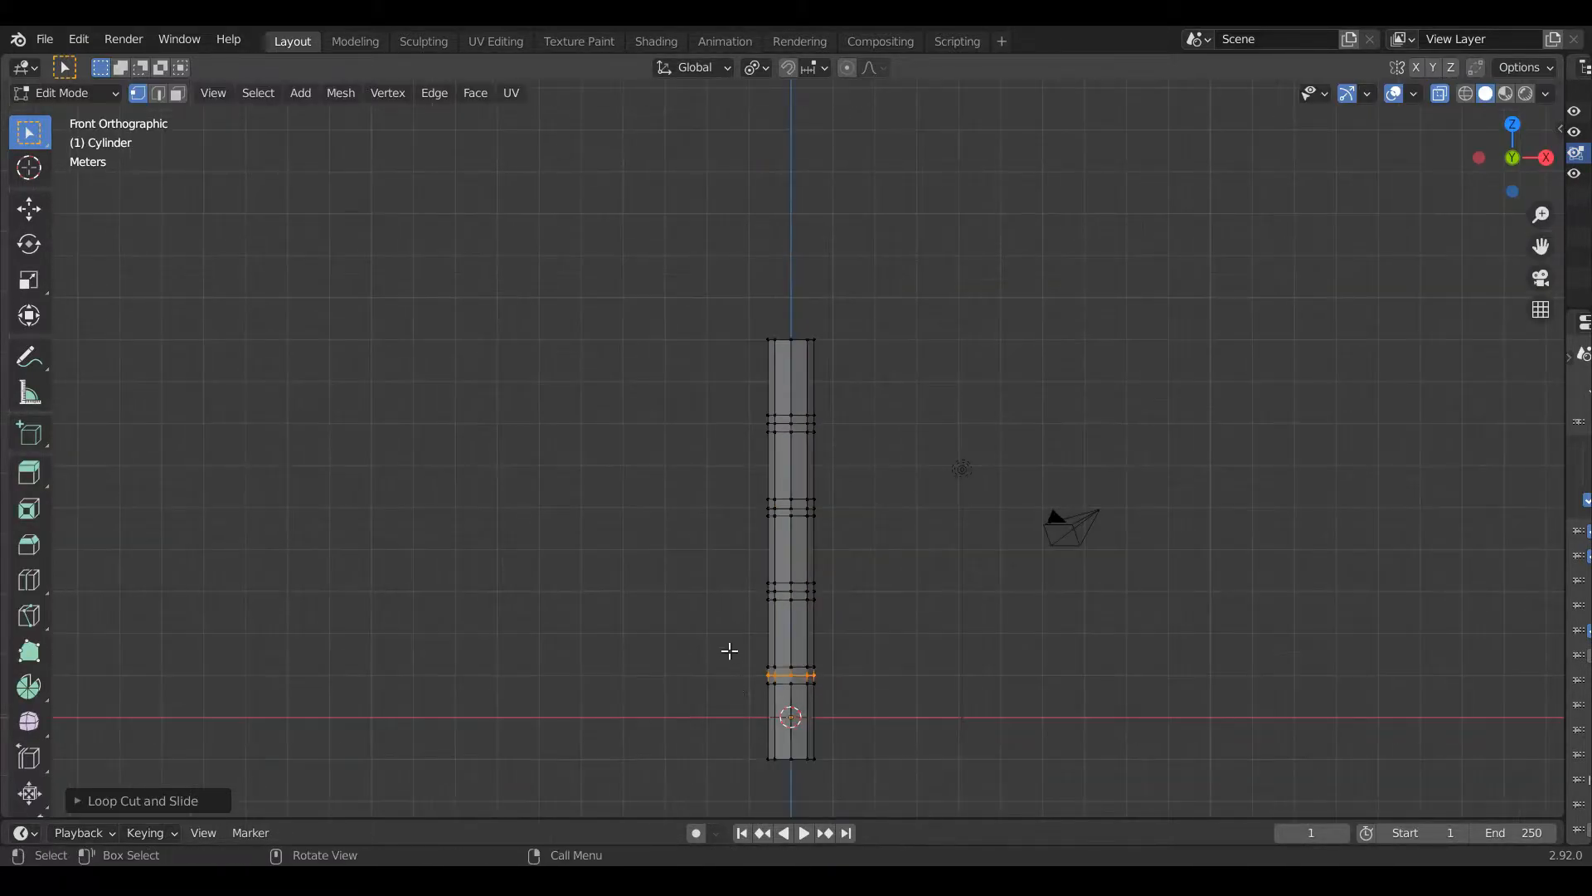
# Select the middle loop of all four bands and scale them outward on X and Y to form protruding rings.
pyautogui.scroll(2, 717, 627)
pyautogui.scroll(1, 739, 665)
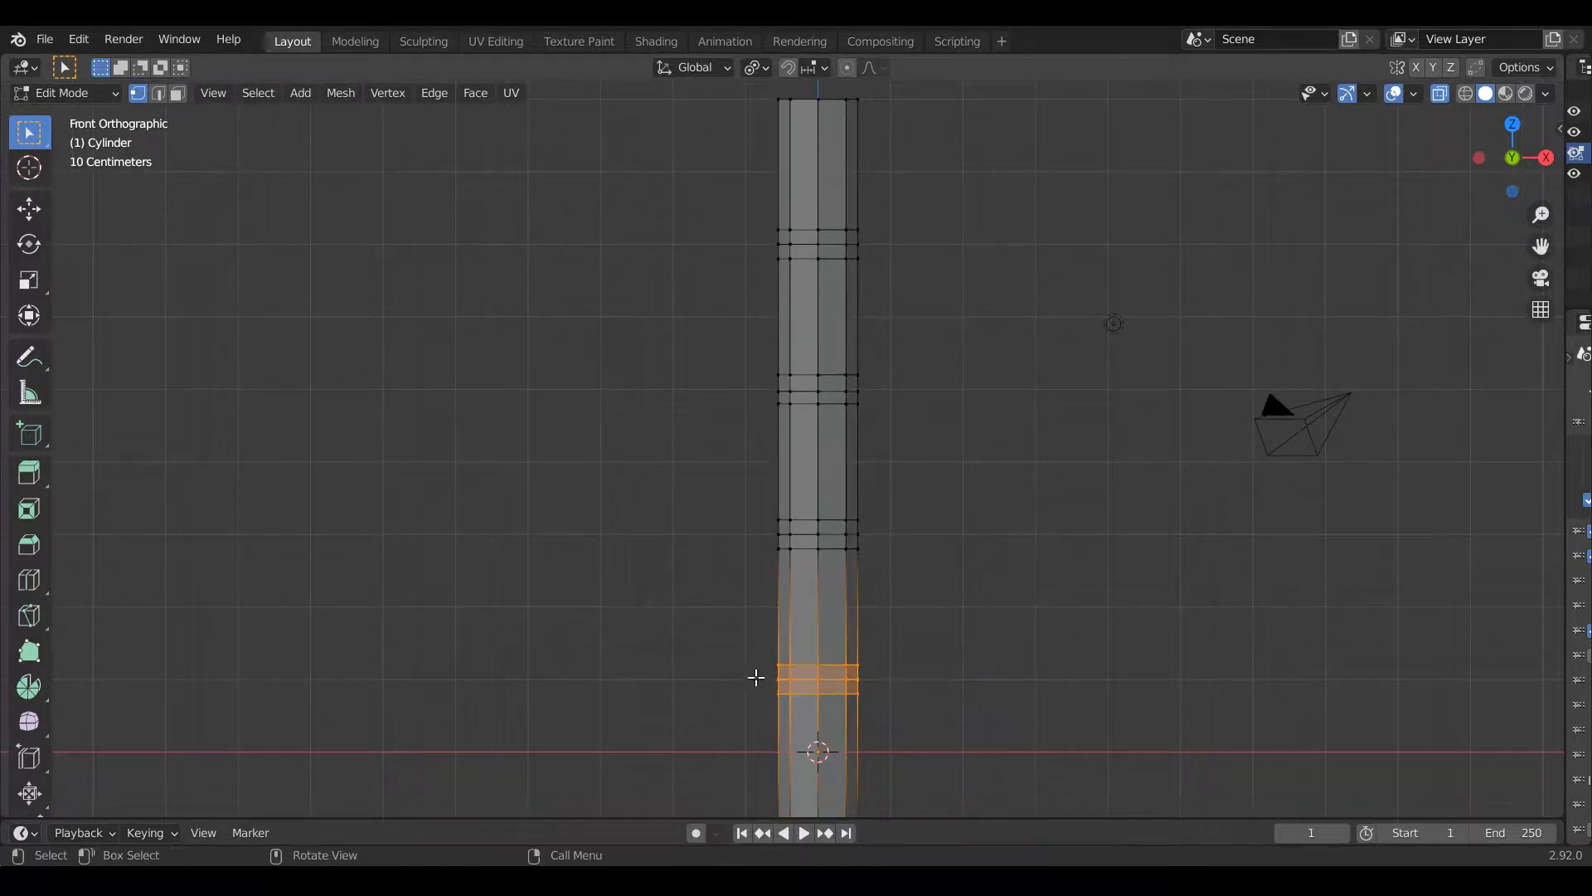
pyautogui.keyDown('alt'); pyautogui.click(756, 680); pyautogui.keyUp('alt')
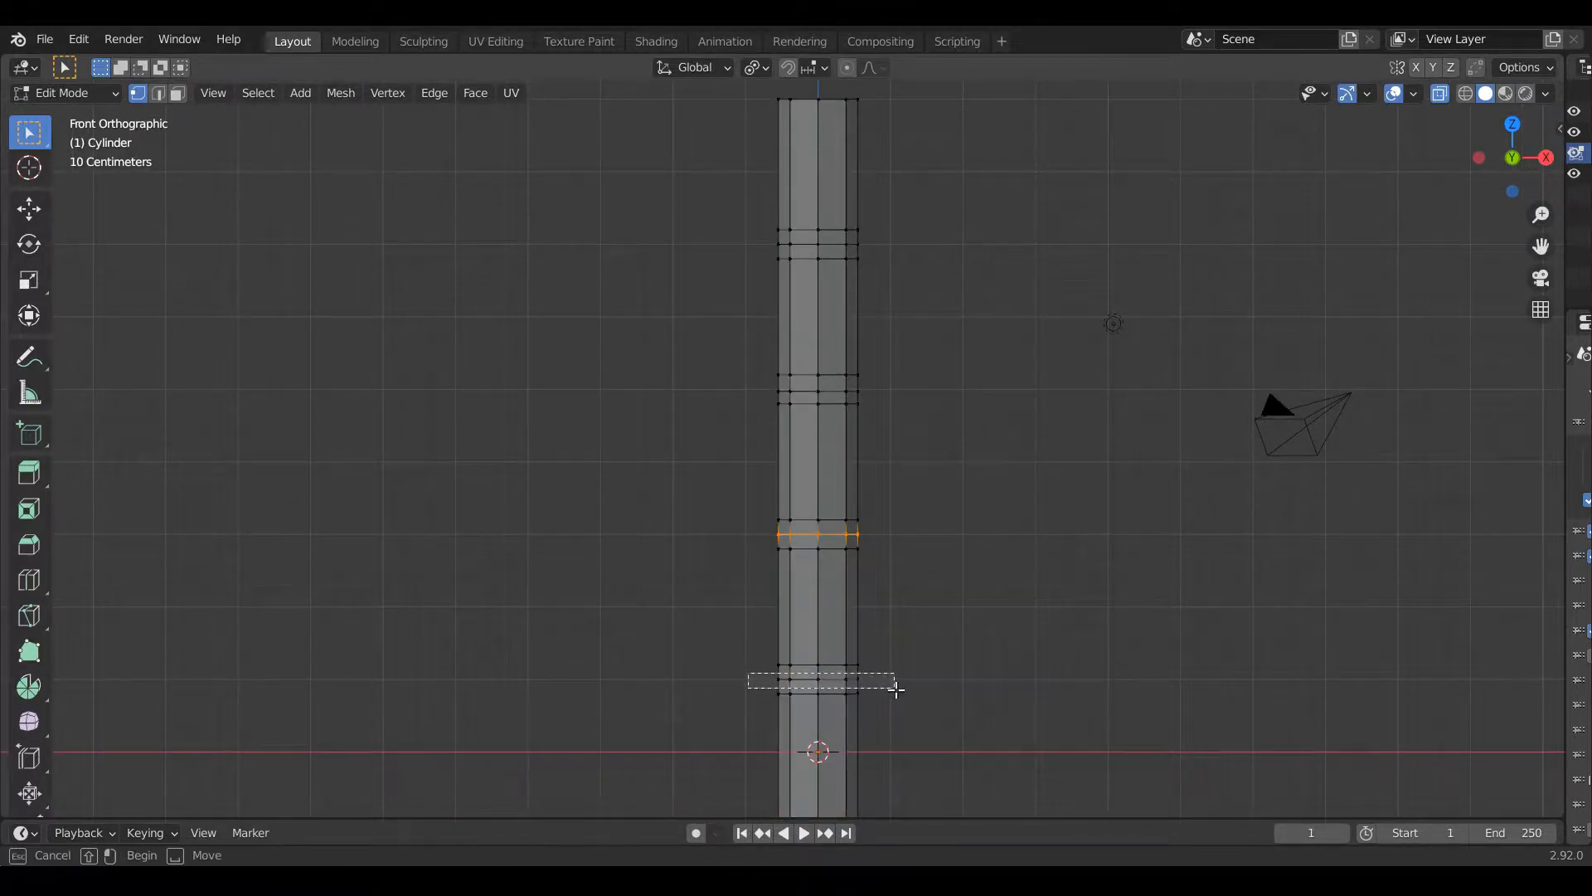
pyautogui.moveTo(903, 257); pyautogui.dragTo(904, 257)
pyautogui.scroll(-2, 929, 349)
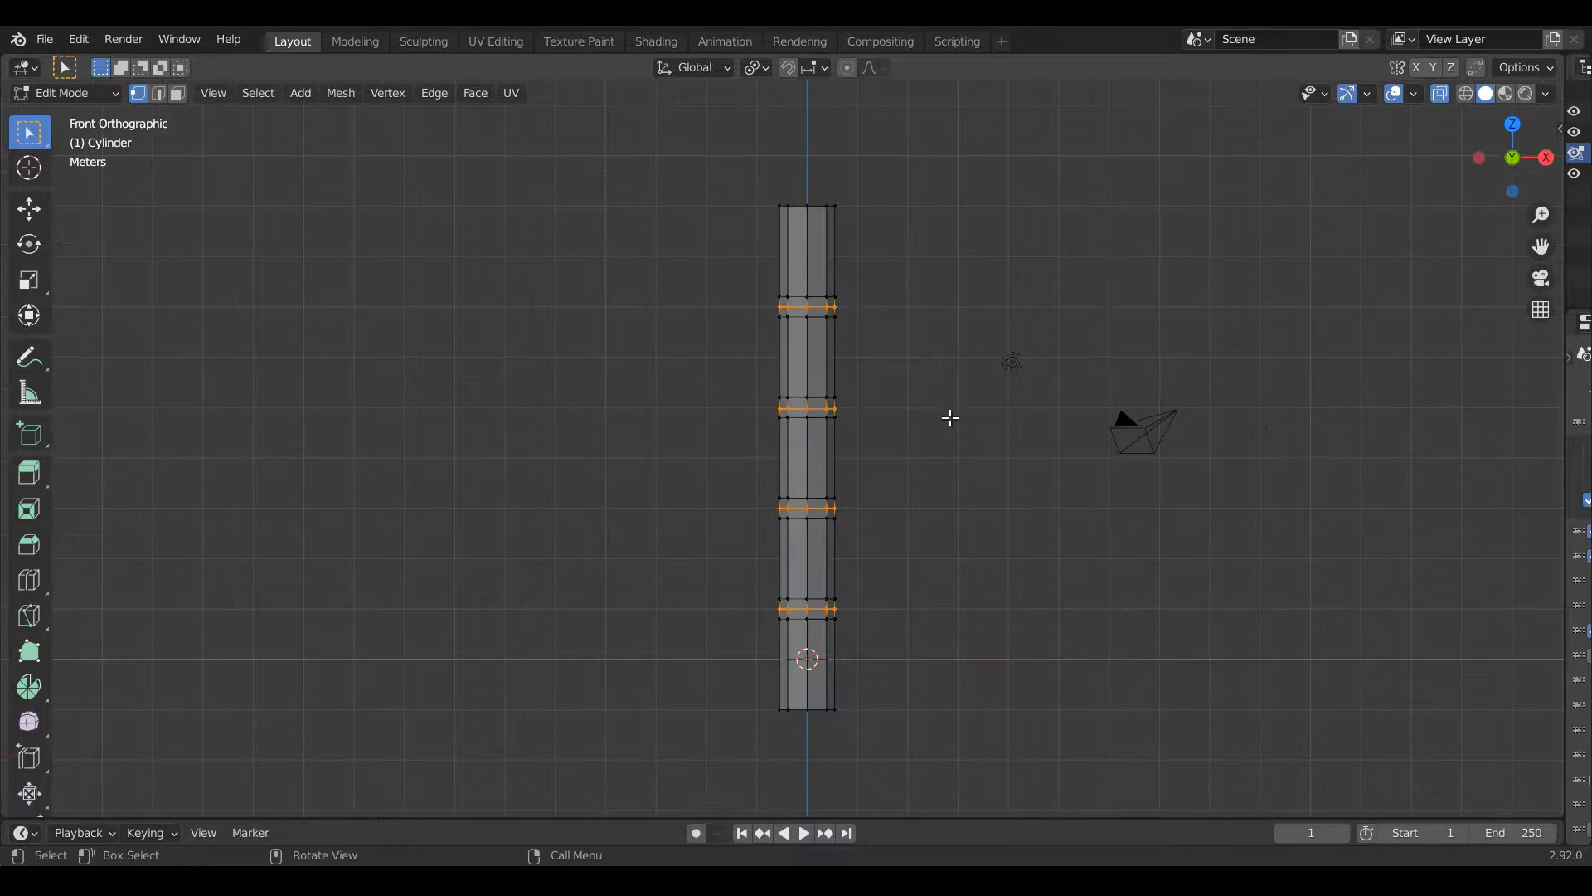
pyautogui.press('s')
pyautogui.hotkey('shift', 'z')
pyautogui.click(984, 430)
pyautogui.scroll(-2, 758, 249)
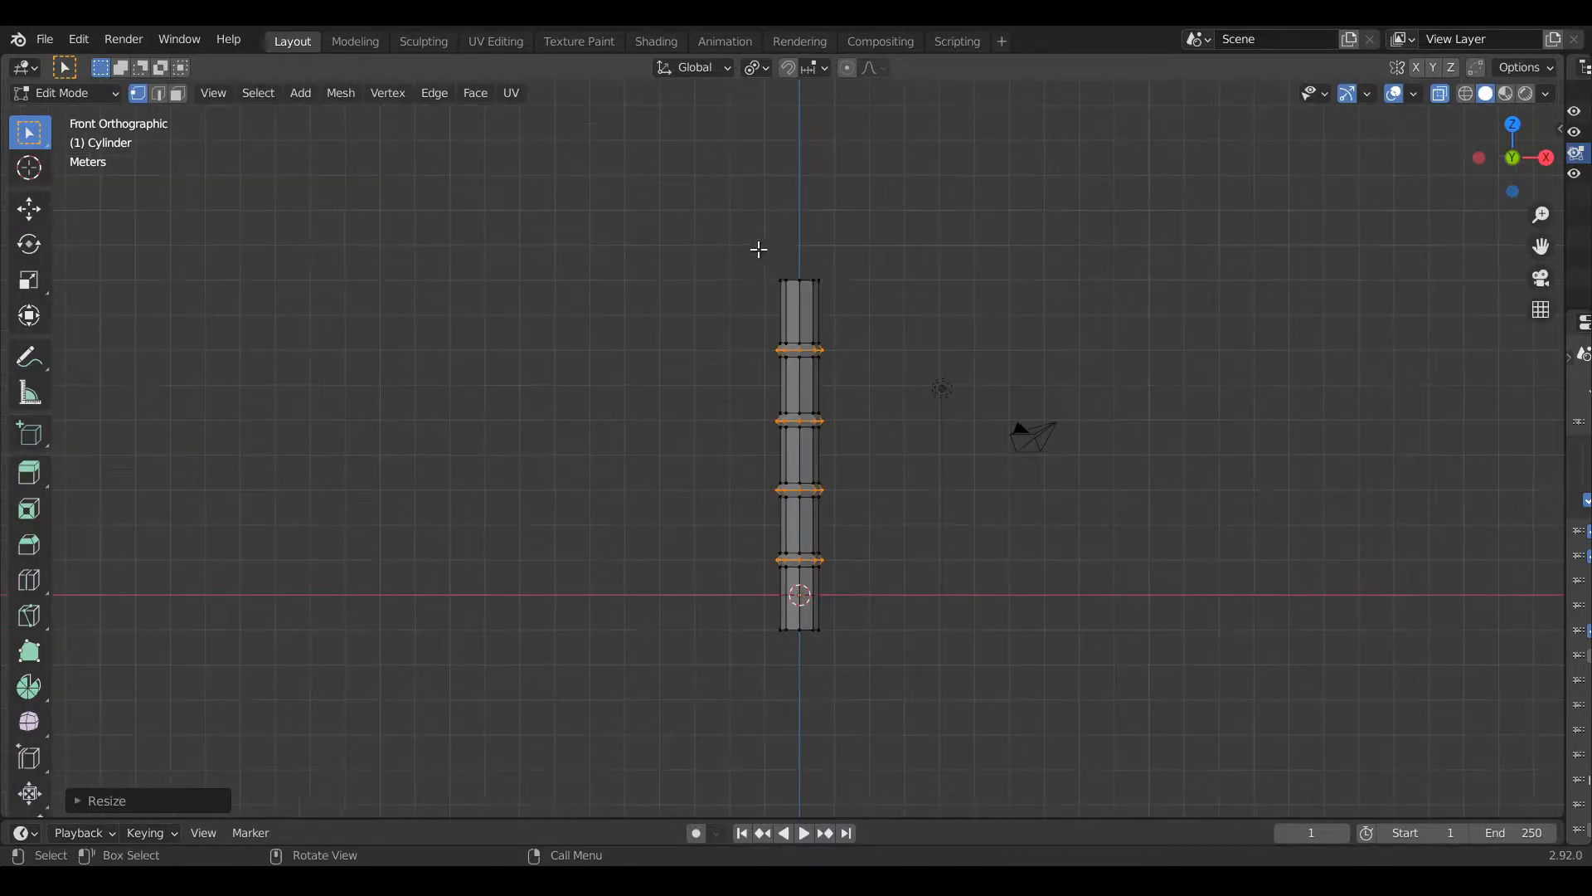
# Taper the stalk toward its top by scaling the top face to about 0.6 on X and Y with proportional editing.
pyautogui.click(846, 67)
pyautogui.scroll(2, 932, 373)
pyautogui.press('s')
pyautogui.hotkey('shift', 'z')
pyautogui.scroll(-19, 894, 349)
pyautogui.scroll(-2, 889, 343)
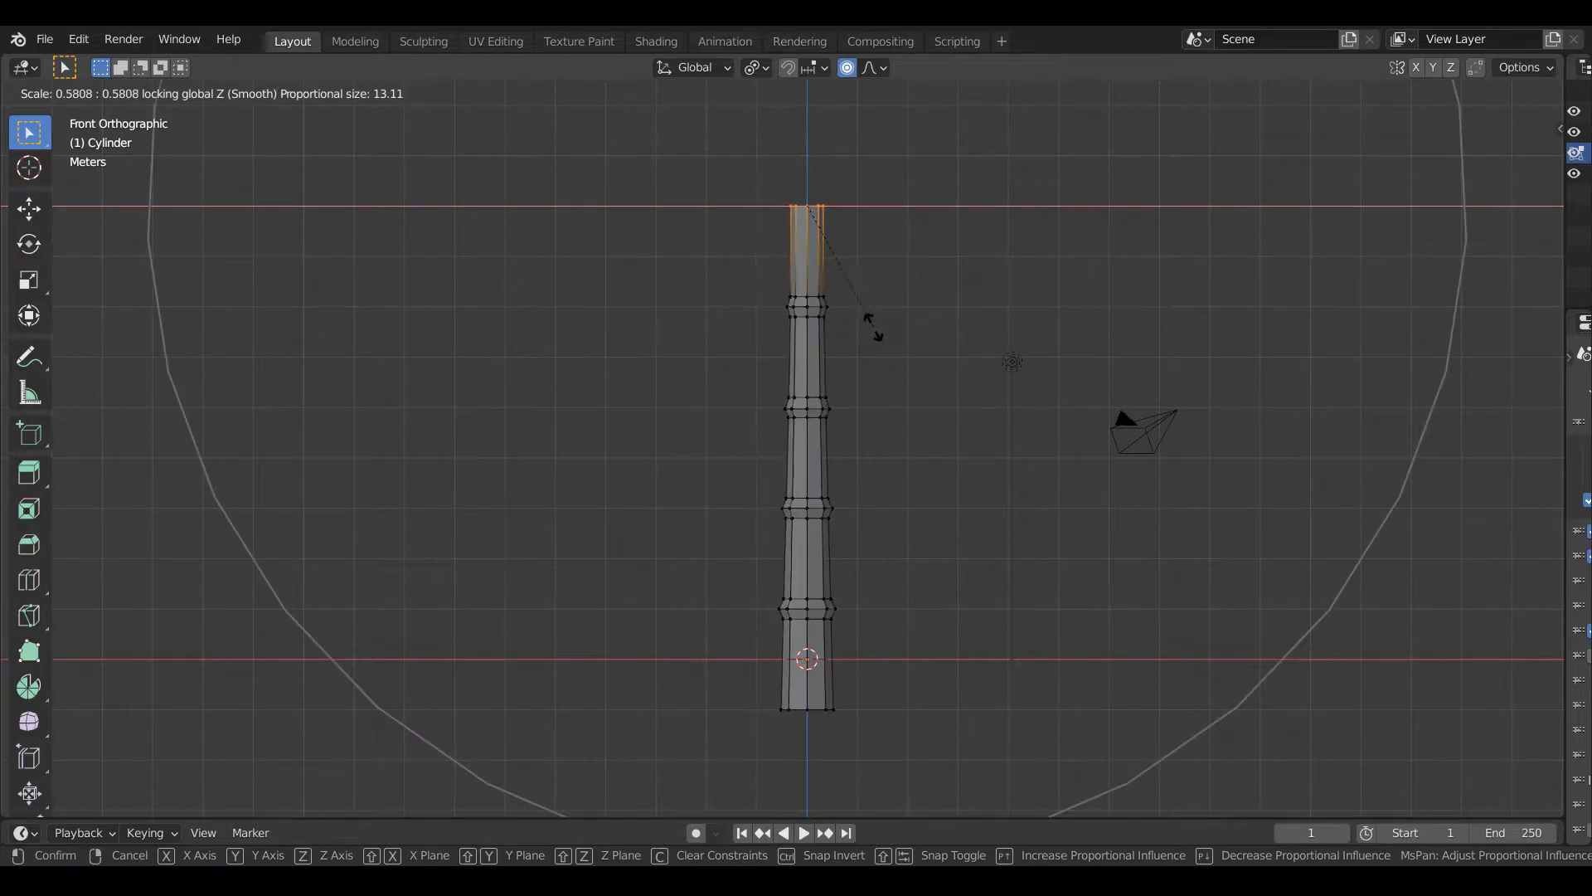
pyautogui.scroll(10, 891, 342)
pyautogui.click(881, 332)
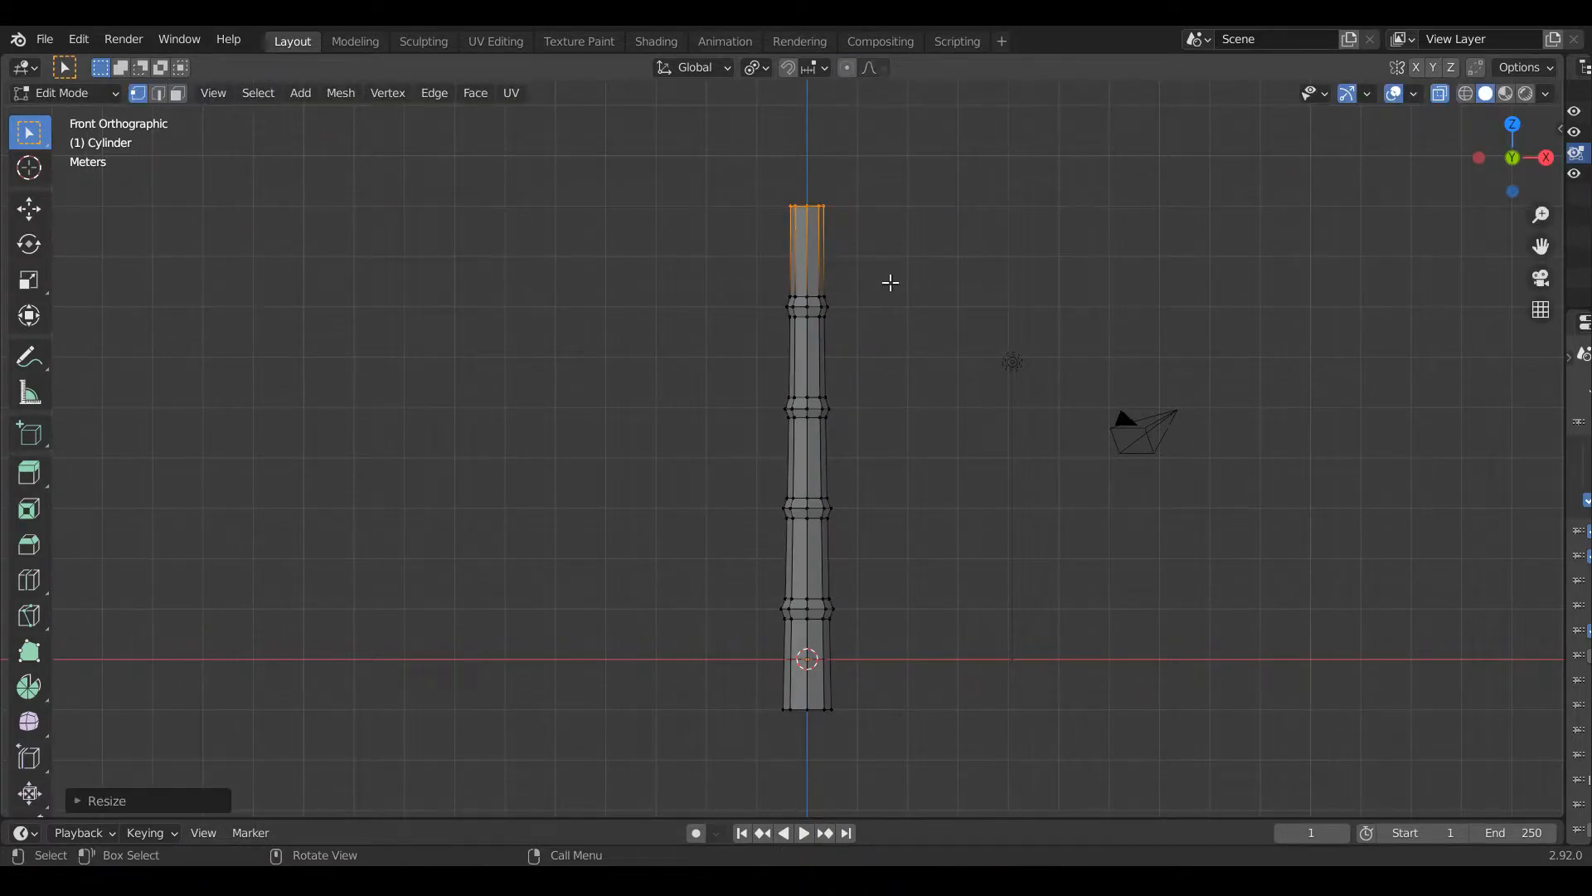
pyautogui.press('s')
pyautogui.press('Escape')
pyautogui.press('Tab')
pyautogui.moveTo(931, 398); pyautogui.dragTo(923, 382, button='middle')
pyautogui.click(923, 381)
# Add a plane mesh at the world origin.
pyautogui.press('KP_1')
pyautogui.hotkey('shift', 'a')
pyautogui.moveTo(829, 446)
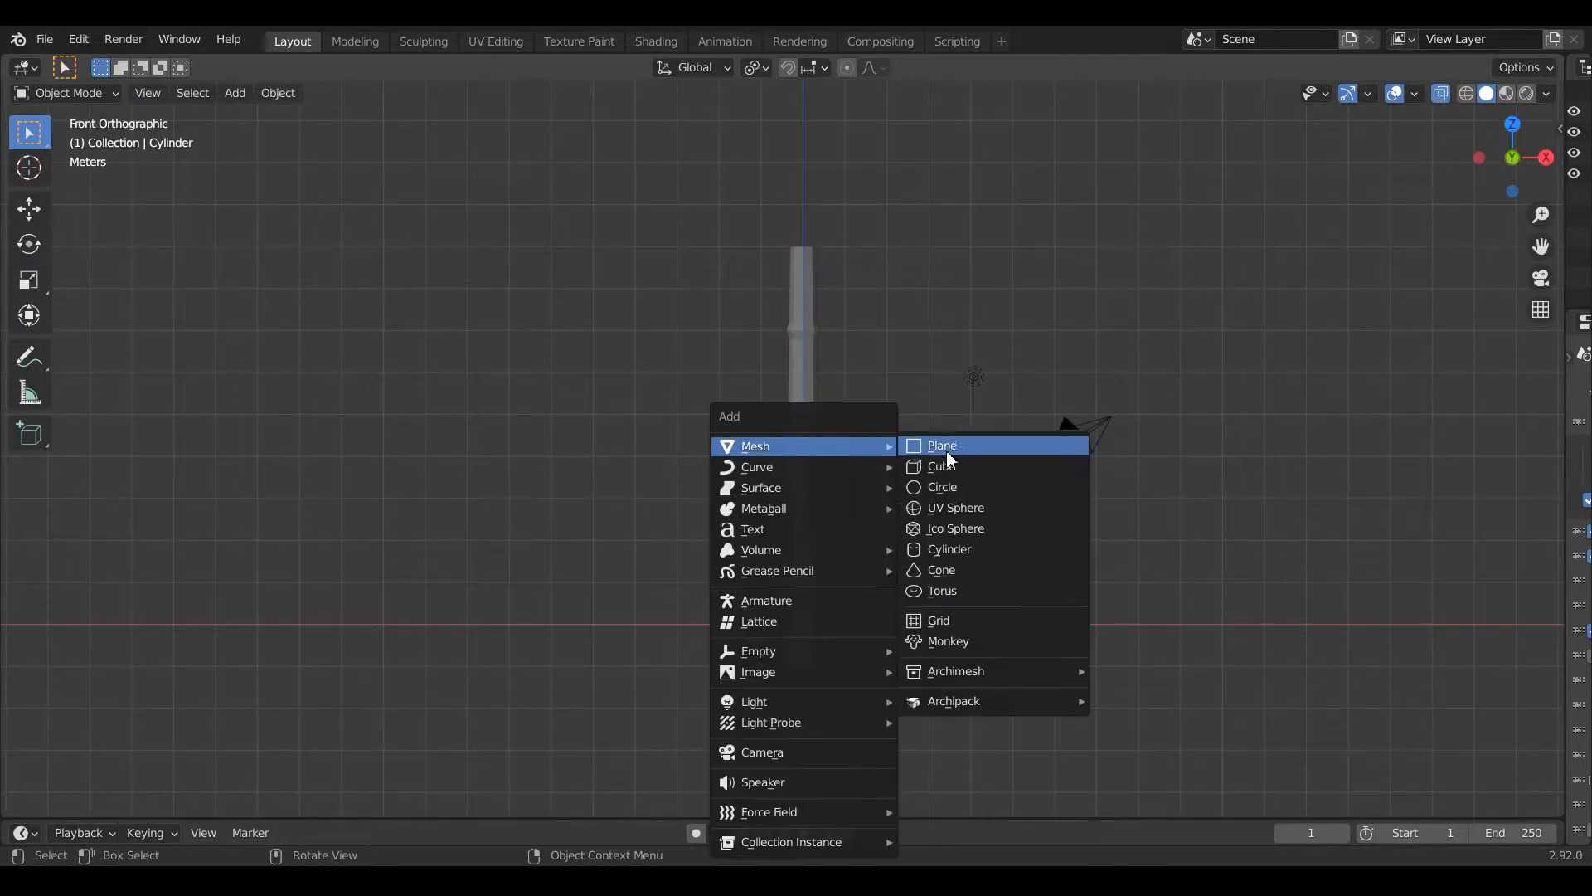
pyautogui.moveTo(1181, 241); pyautogui.dragTo(995, 395, button='middle')
pyautogui.hotkey('shift', 'a')
pyautogui.moveTo(1053, 398)
pyautogui.click(1135, 401)
# Narrow the plane along X to about 0.3 of its width, making a long strip.
pyautogui.press('KP_7')
pyautogui.scroll(6, 920, 576)
pyautogui.press('Tab')
pyautogui.press('Tab')
pyautogui.press('s')
pyautogui.press('x')
pyautogui.click(970, 504)
pyautogui.scroll(3, 1003, 541)
# Add two crosswise loop cuts to the strip and slide them to just below its center in top view.
pyautogui.press('Tab')
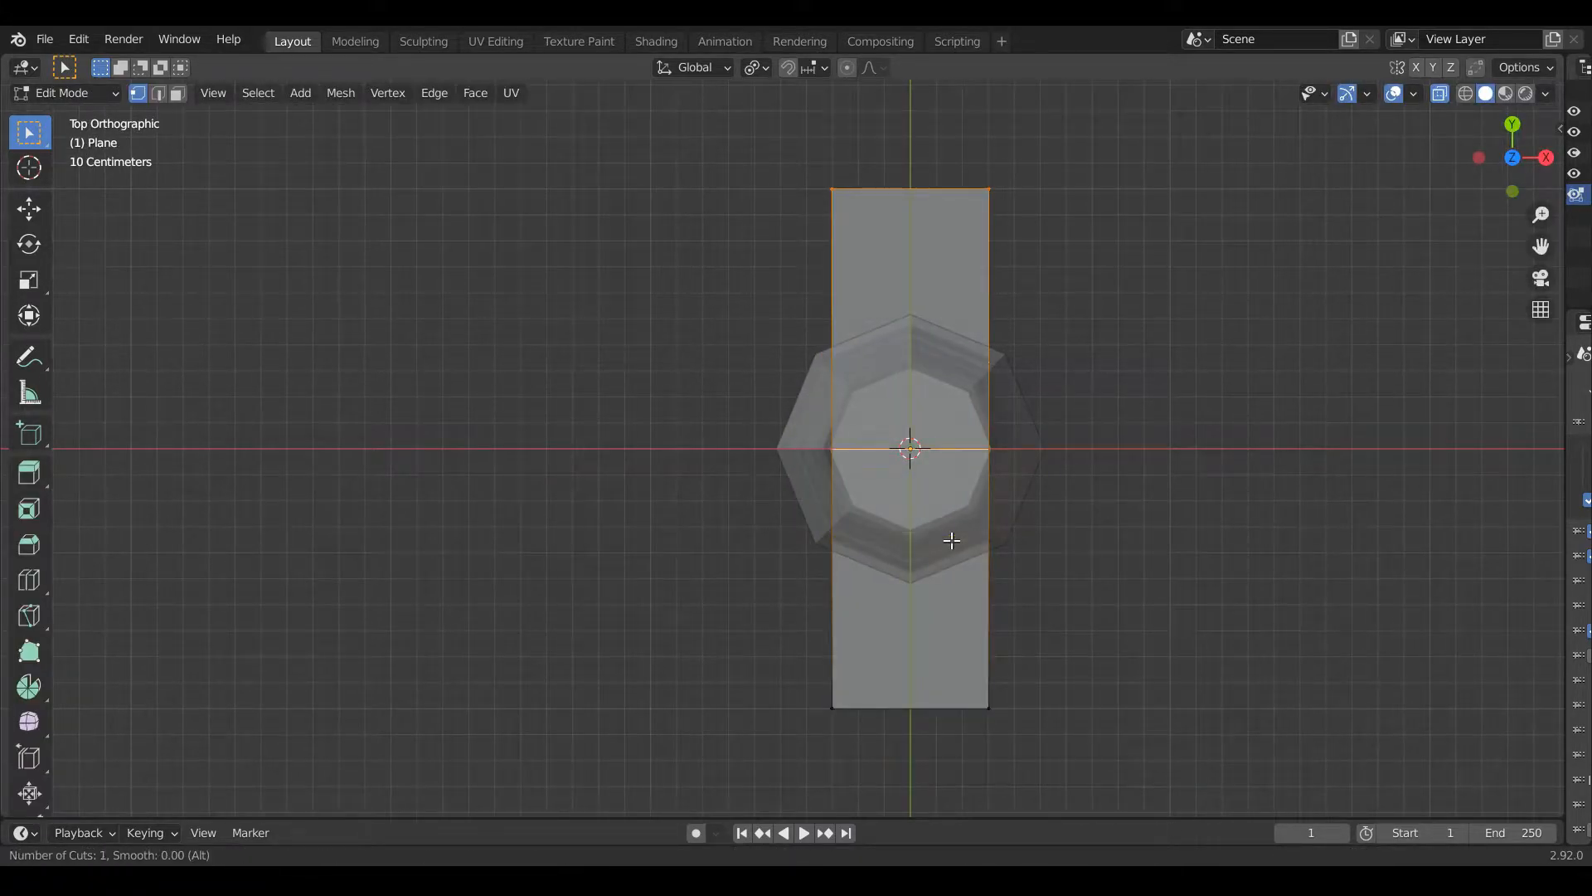
pyautogui.scroll(1, 952, 541)
pyautogui.click(952, 541)
pyautogui.rightClick(950, 539)
pyautogui.keyDown('alt'); pyautogui.click(952, 538); pyautogui.keyUp('alt')
pyautogui.press('g')
pyautogui.press('g')
pyautogui.click(1103, 564)
pyautogui.press('g')
pyautogui.press('g')
pyautogui.click(1140, 453)
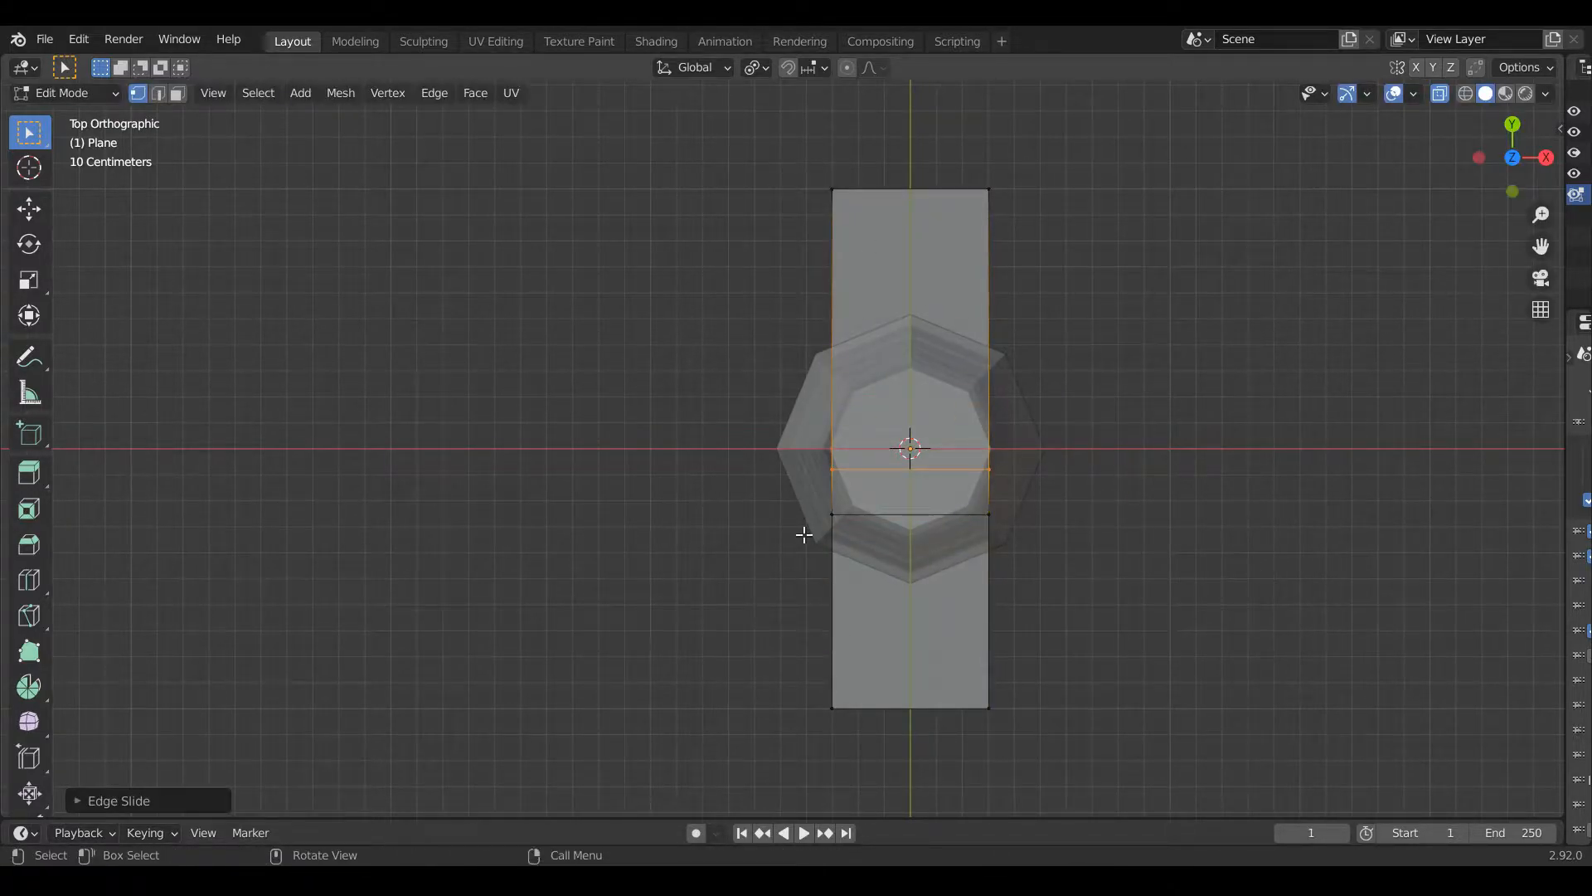
# Scale down the lower crosswise loop and the strip's lower end edge to form a thin leaf stem.
pyautogui.press('s')
pyautogui.click(931, 526)
pyautogui.moveTo(711, 707); pyautogui.dragTo(1121, 729)
pyautogui.press('s')
pyautogui.press('x')
pyautogui.click(927, 725)
# Slightly narrow the leaf's broad upper section along X, from the upper crosswise loop to the far end.
pyautogui.click(819, 458)
pyautogui.press('s')
pyautogui.press('x')
pyautogui.click(962, 410)
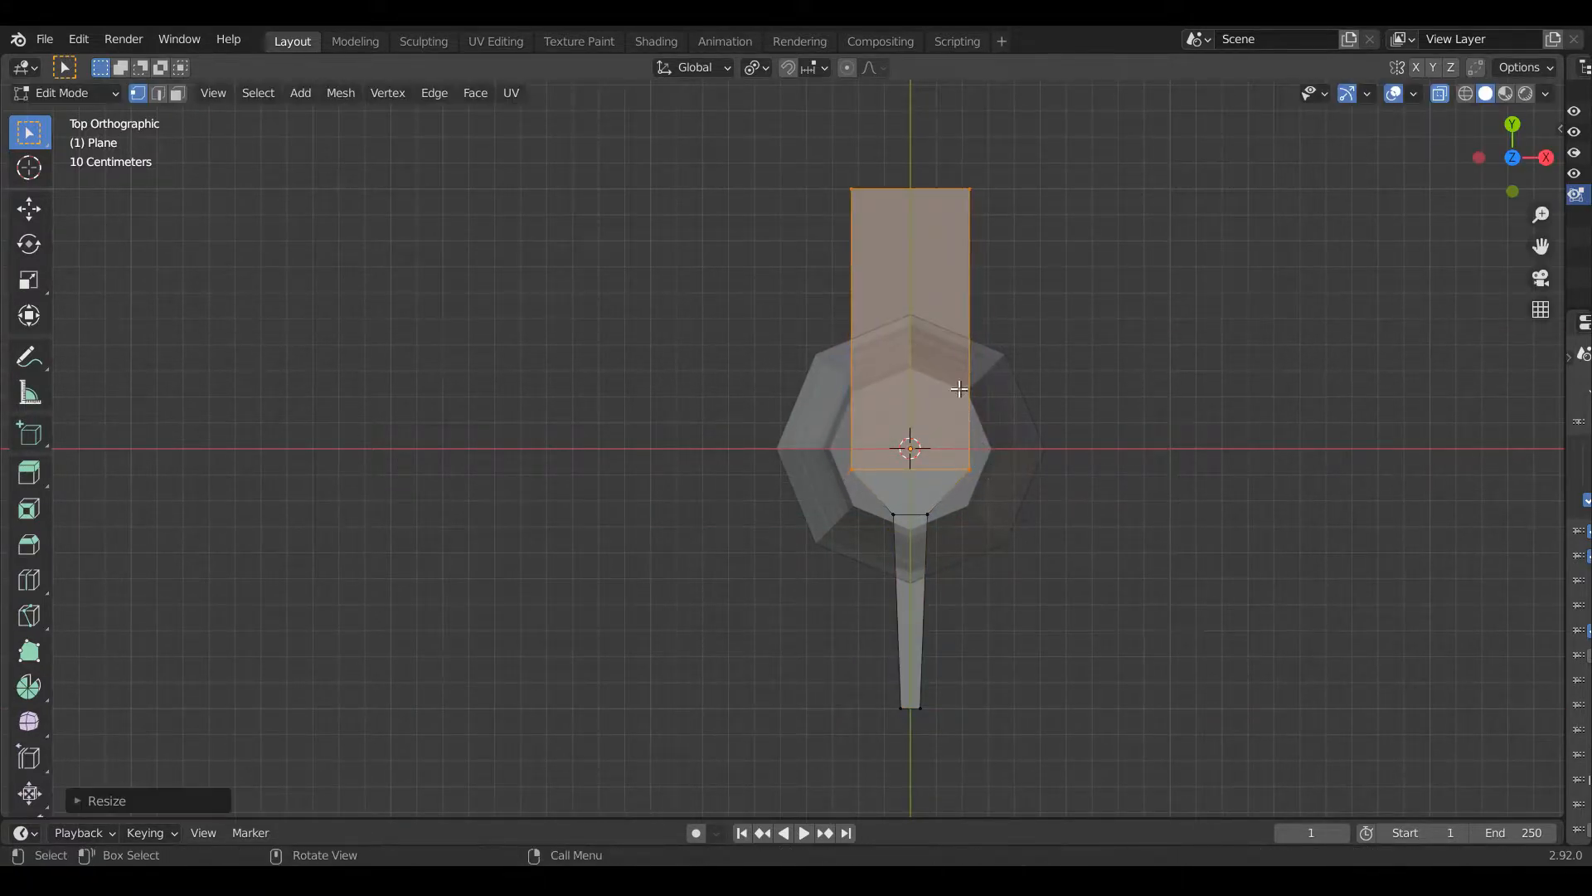
# Add a crosswise loop cut near the blade's far end and taper the blade along X to about 0.09 with proportional editing.
pyautogui.click(920, 281)
pyautogui.click(1100, 307)
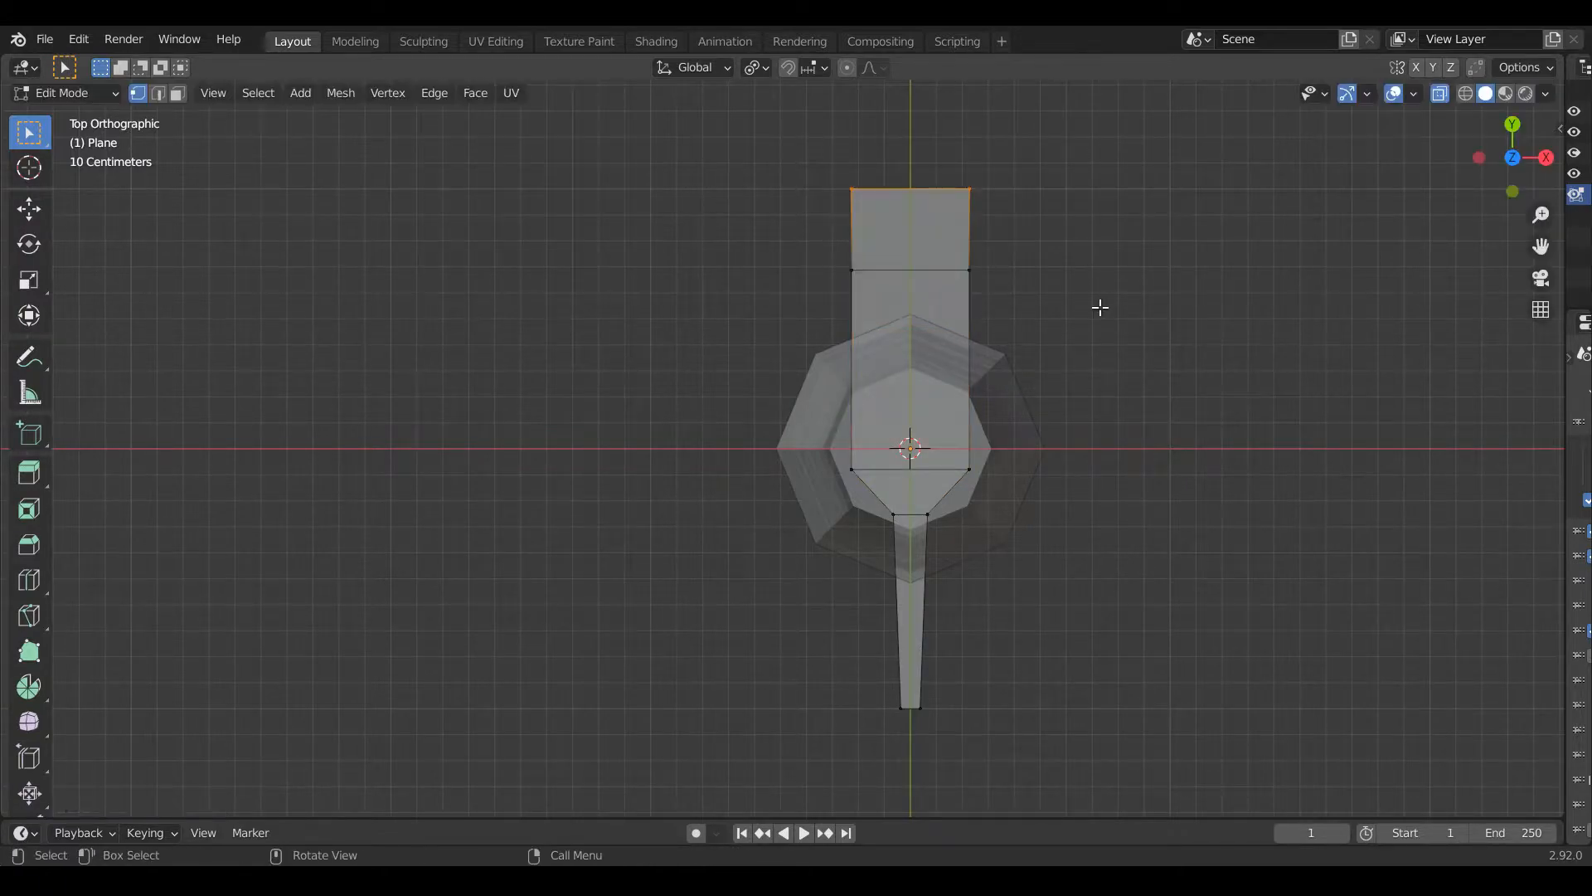
pyautogui.press('s')
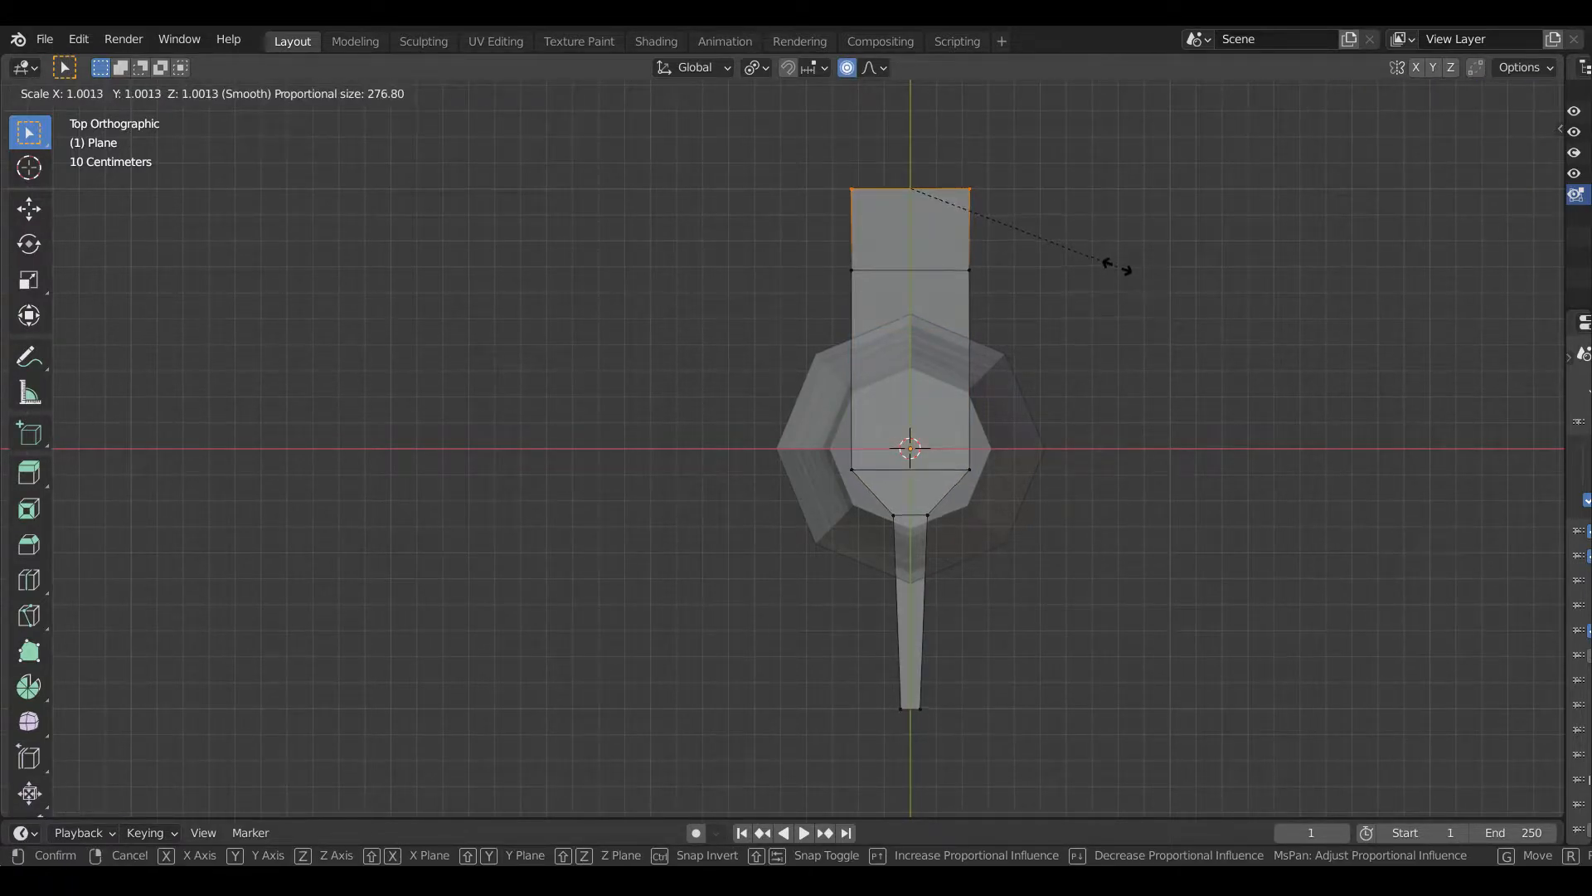
pyautogui.click(1117, 266)
pyautogui.scroll(-10, 1120, 266)
pyautogui.press('s')
pyautogui.scroll(20, 1058, 406)
pyautogui.click(1059, 411)
pyautogui.scroll(14, 1059, 411)
pyautogui.scroll(-2, 1078, 407)
pyautogui.press('s')
pyautogui.scroll(4, 1166, 377)
pyautogui.press('x')
pyautogui.scroll(-5, 991, 265)
pyautogui.scroll(9, 982, 256)
pyautogui.scroll(-15, 953, 237)
pyautogui.scroll(-3, 938, 220)
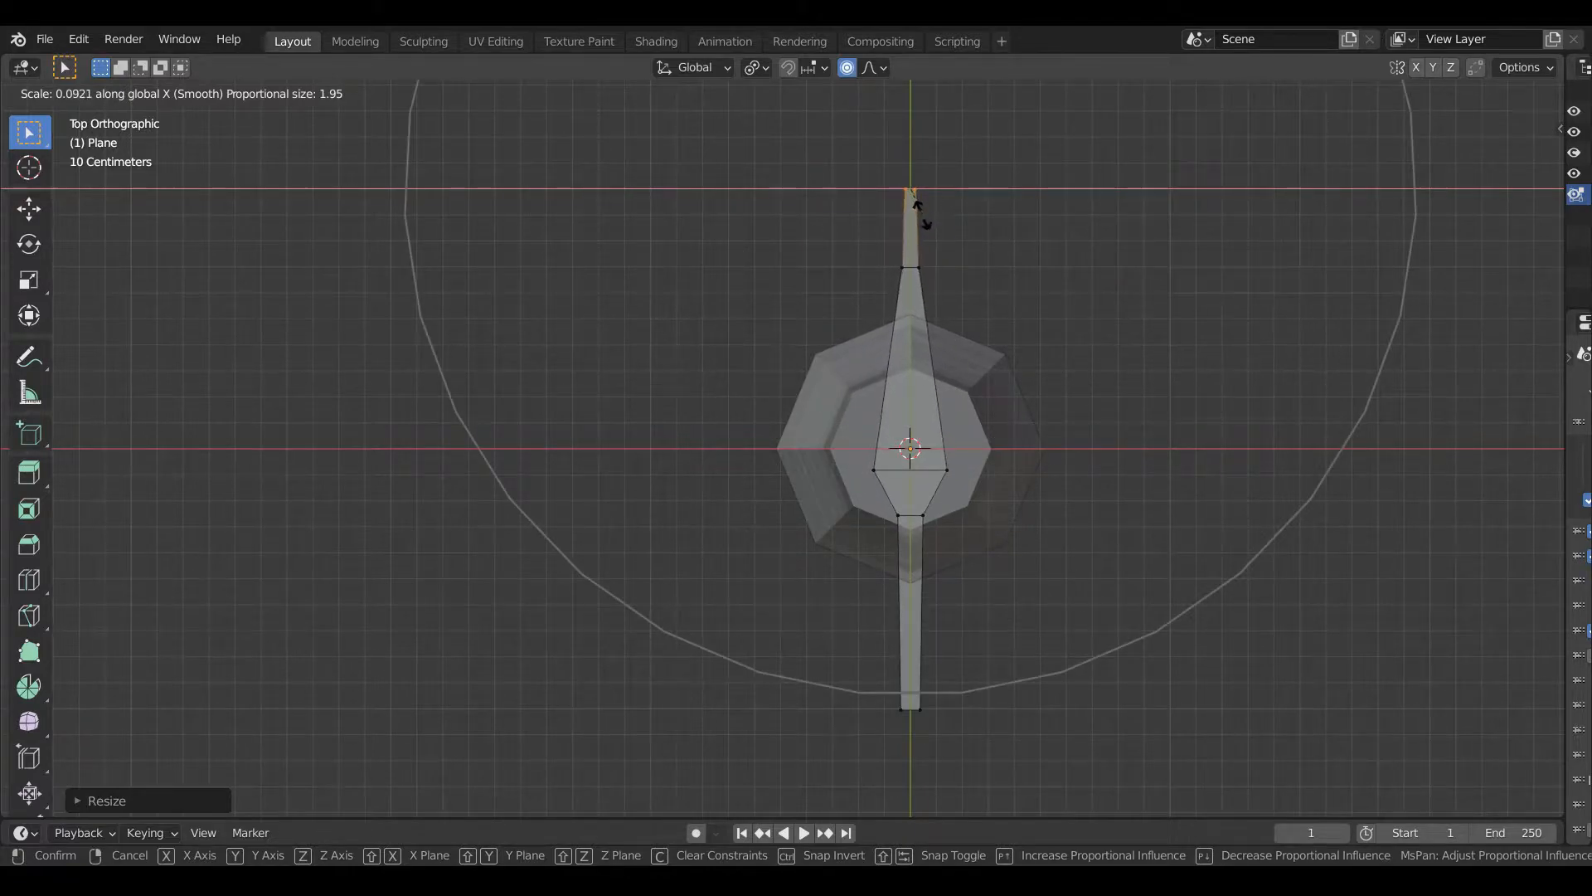
pyautogui.click(945, 238)
# Scale the blade's end edge further along X to make a pointed leaf tip.
pyautogui.press('s')
pyautogui.press('x')
pyautogui.click(934, 196)
pyautogui.press('Tab')
pyautogui.press('Tab')
pyautogui.click(915, 258)
pyautogui.click(914, 258)
pyautogui.hotkey('ctrl', 'z')
# Add a centered loop cut running lengthwise along the whole leaf.
pyautogui.hotkey('ctrl', 'r')
pyautogui.click(913, 258)
pyautogui.rightClick(913, 259)
pyautogui.moveTo(1523, 169); pyautogui.dragTo(1170, 543)
pyautogui.scroll(-5, 1037, 554)
pyautogui.scroll(6, 913, 611)
pyautogui.press('g')
pyautogui.press('z')
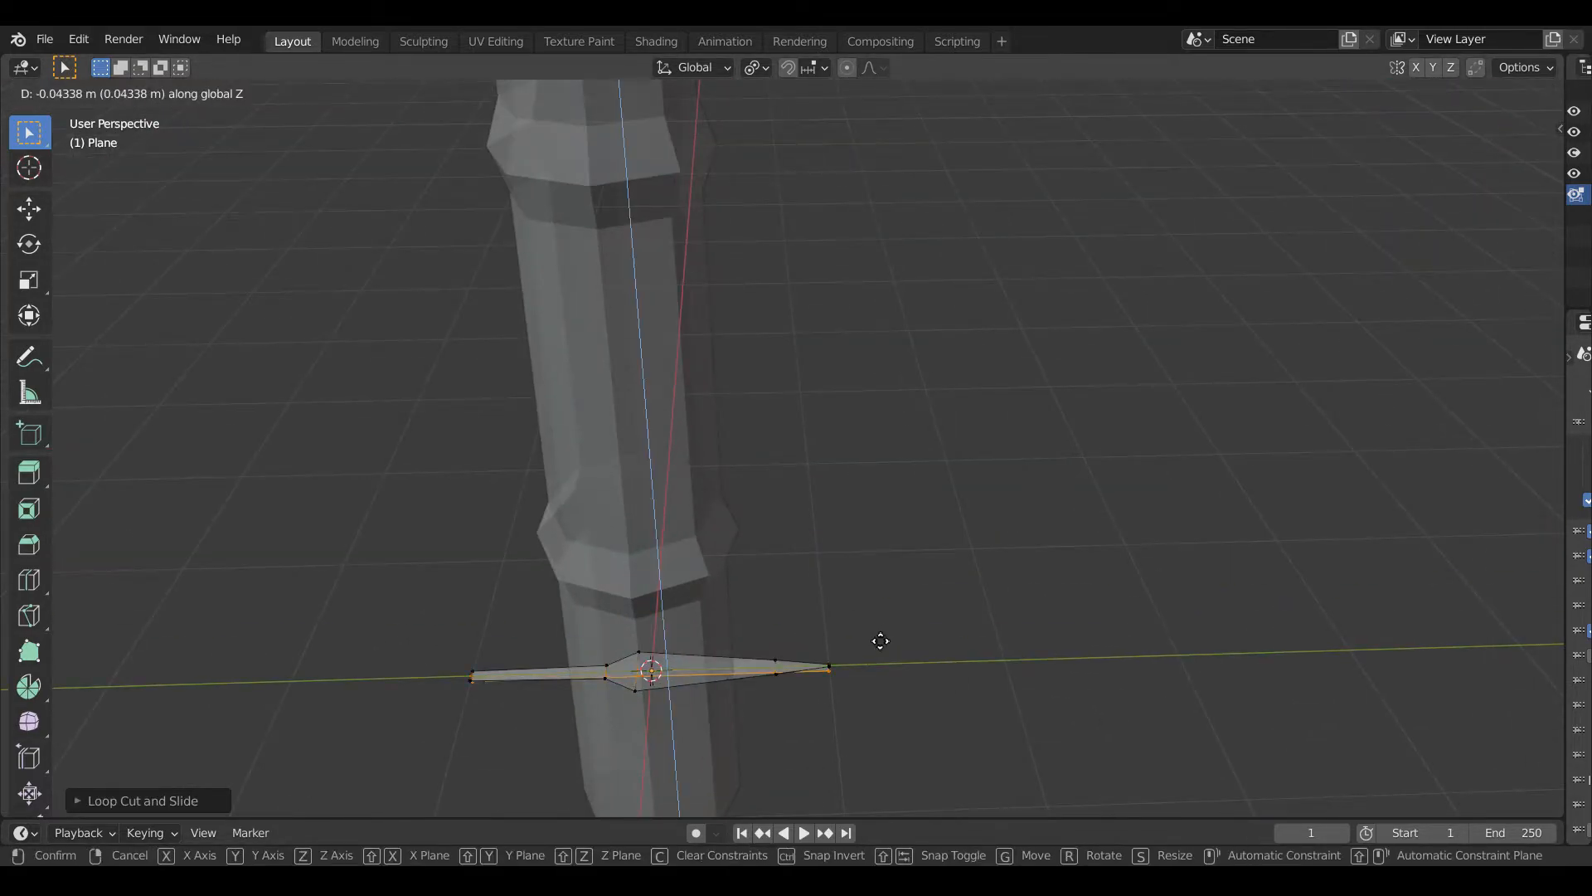
pyautogui.rightClick(880, 641)
# Lower the middle of the leaf along Z with proportional editing so it sags gently in side view.
pyautogui.moveTo(1518, 166); pyautogui.dragTo(1527, 229)
pyautogui.scroll(2, 616, 564)
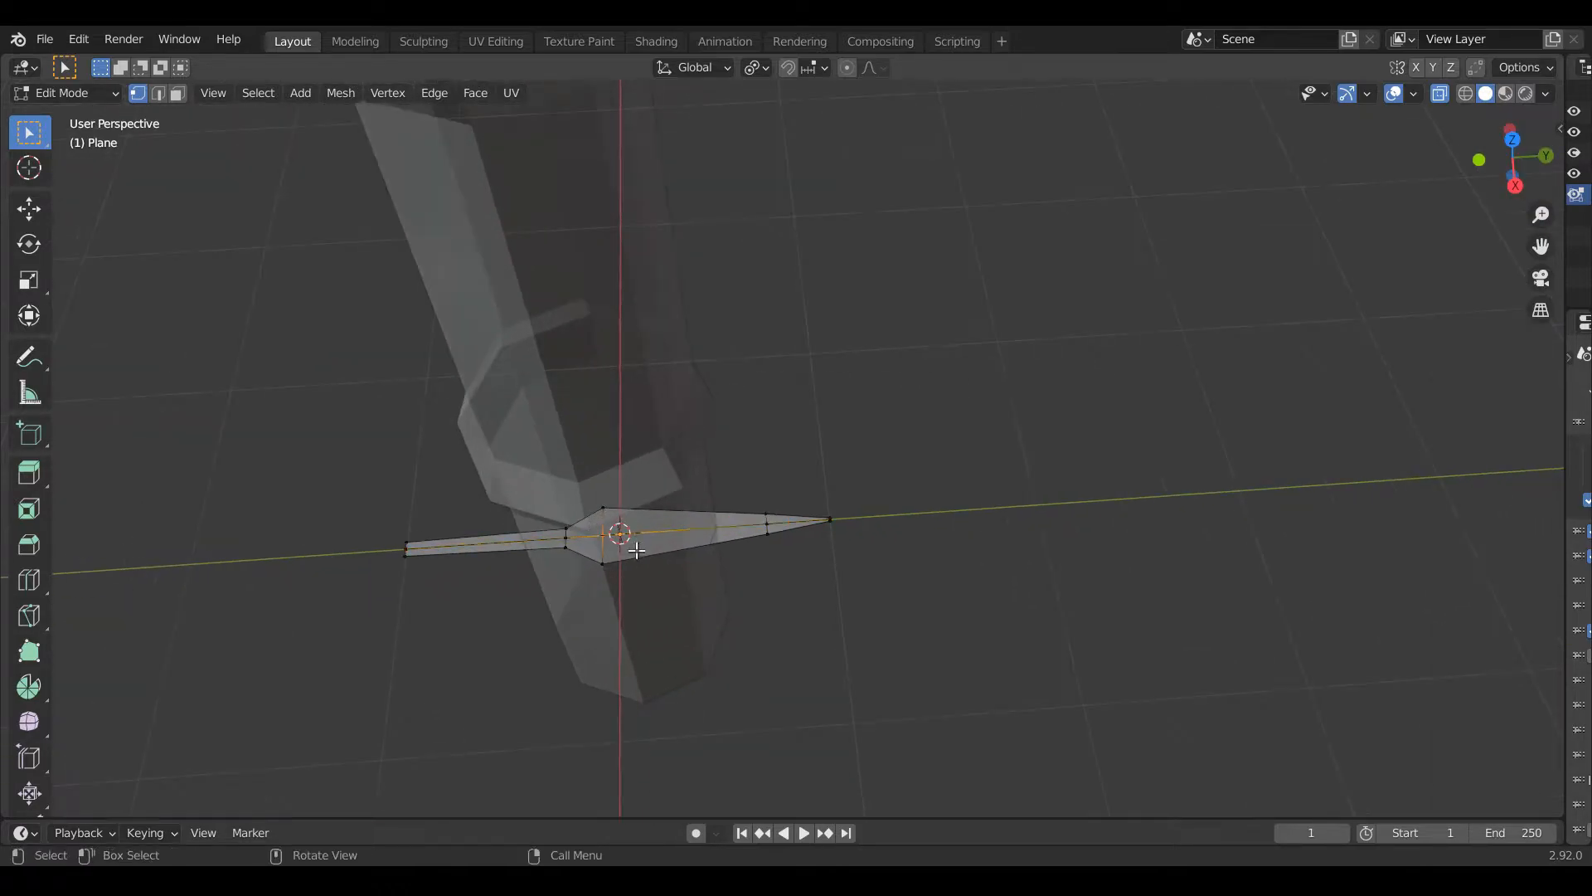
pyautogui.press('KP_3')
pyautogui.scroll(-3, 647, 540)
pyautogui.keyDown('shift'); pyautogui.moveTo(798, 681); pyautogui.dragTo(832, 537, button='middle'); pyautogui.keyUp('shift')
pyautogui.scroll(6, 832, 537)
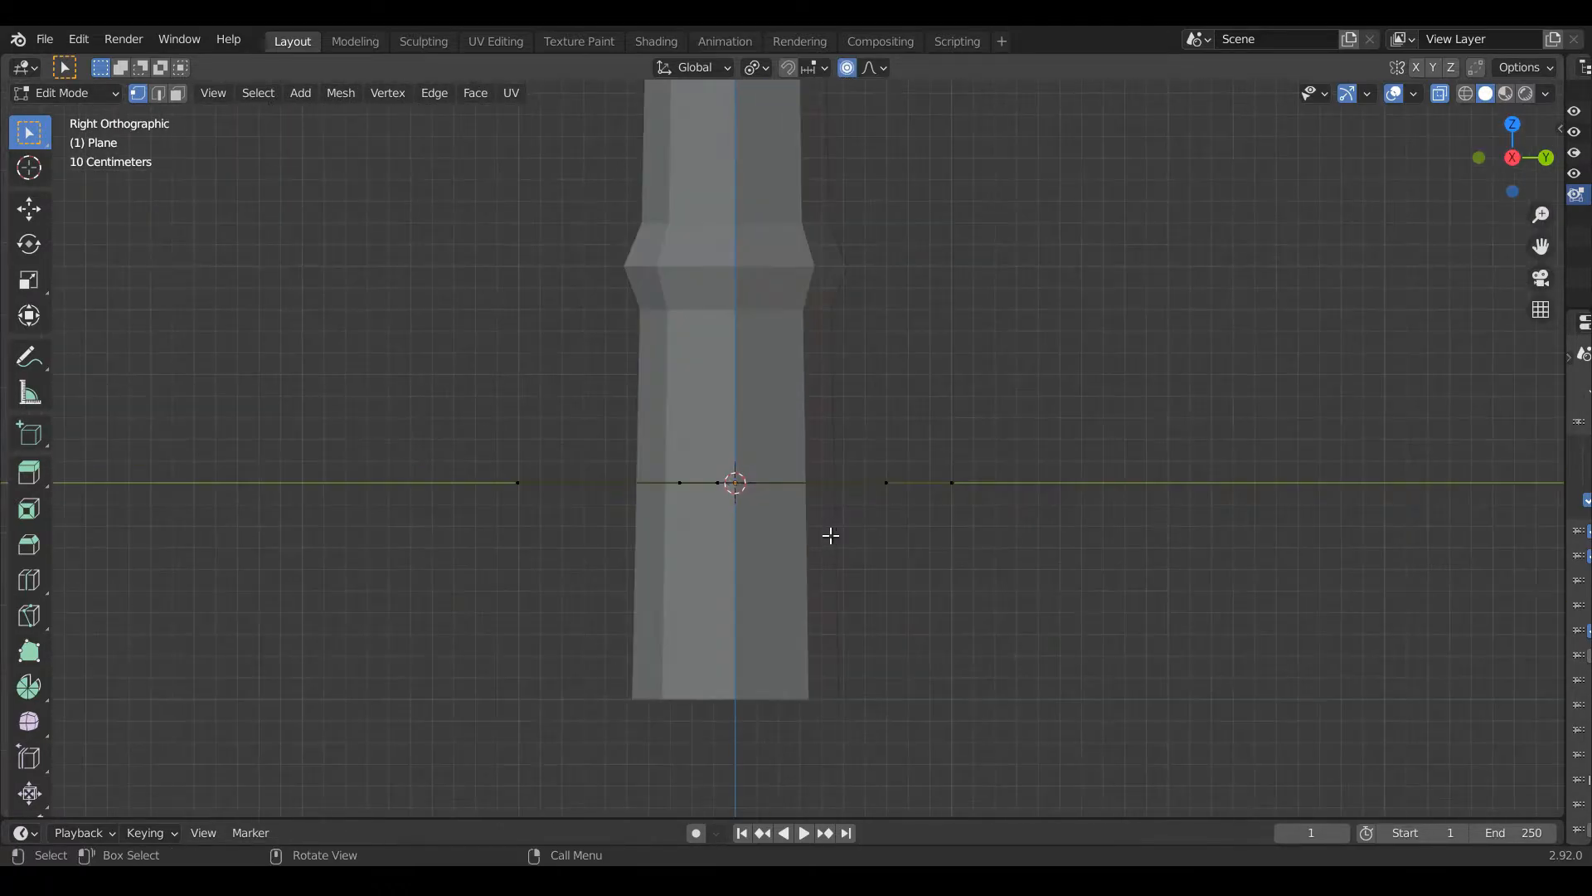
pyautogui.press('g')
pyautogui.press('z')
pyautogui.scroll(17, 831, 540)
pyautogui.scroll(-10, 831, 560)
pyautogui.click(831, 561)
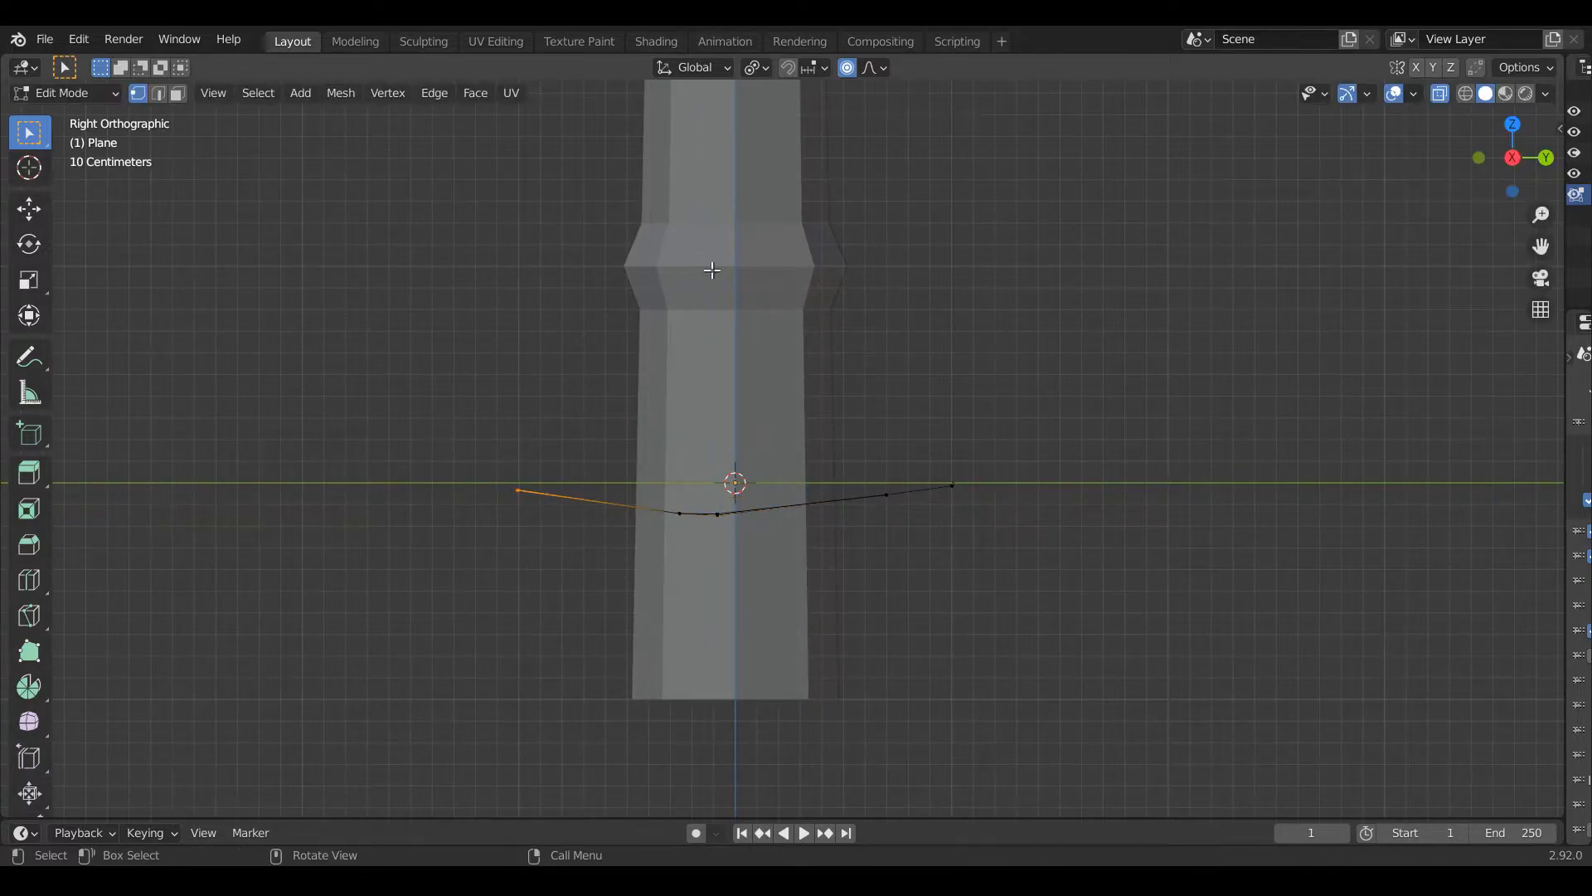
# Move the end of the leaf's stem down along Z by about 0.3 m with proportional editing.
pyautogui.press('g')
pyautogui.press('z')
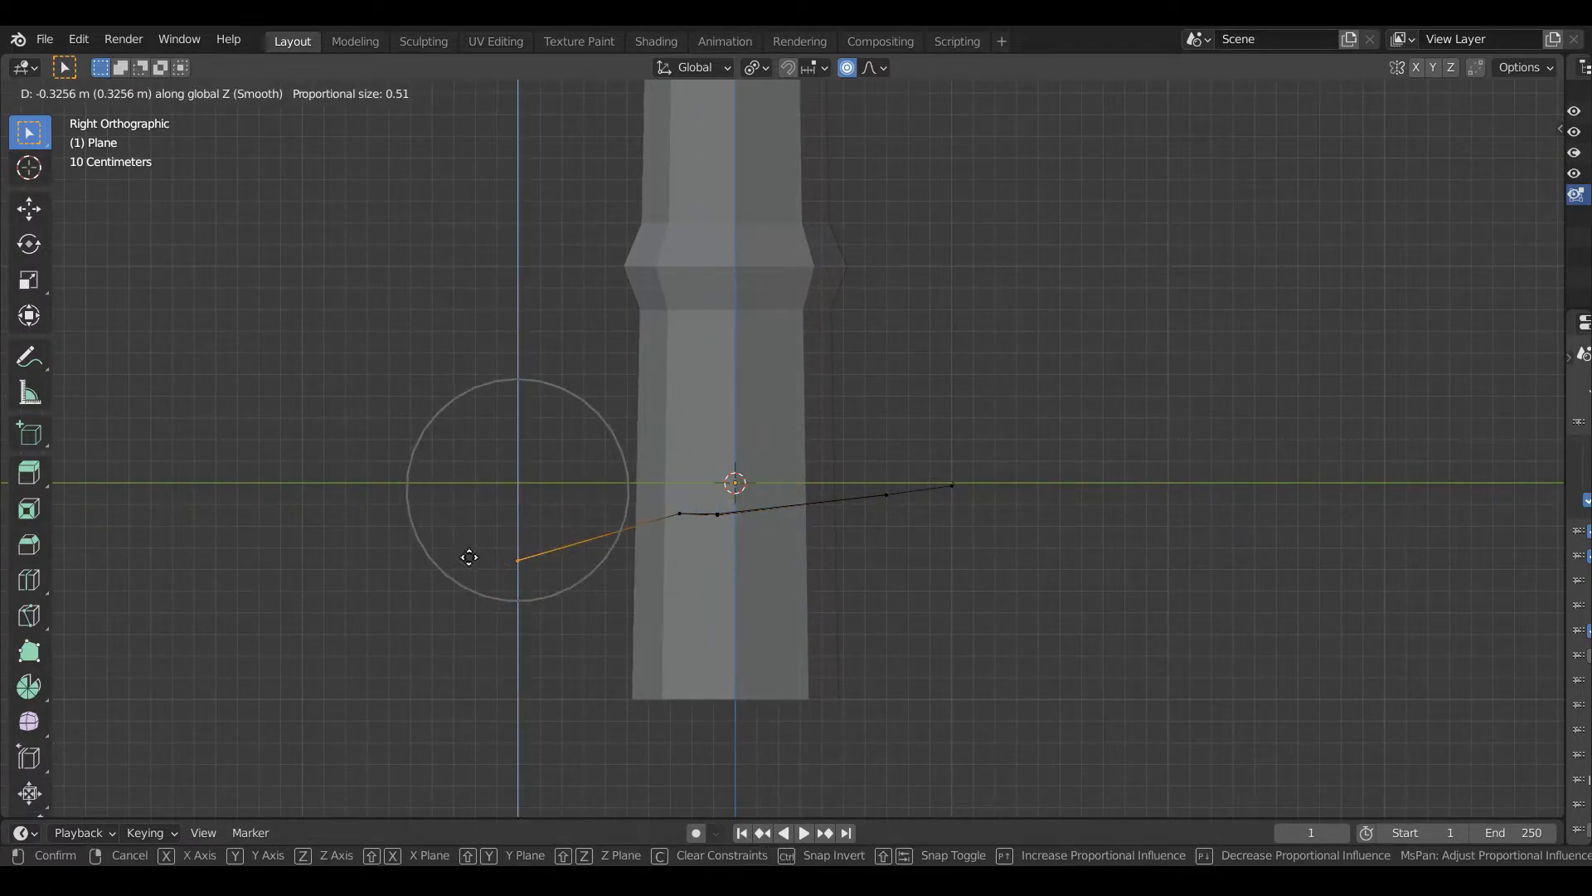
pyautogui.click(570, 574)
# Add three crosswise loop cuts to the stem and raise its middle about 0.05 m along Z to arch it.
pyautogui.moveTo(571, 574); pyautogui.dragTo(573, 490, button='middle')
pyautogui.click(558, 486)
pyautogui.moveTo(531, 462); pyautogui.dragTo(566, 515)
pyautogui.press('g')
pyautogui.press('z')
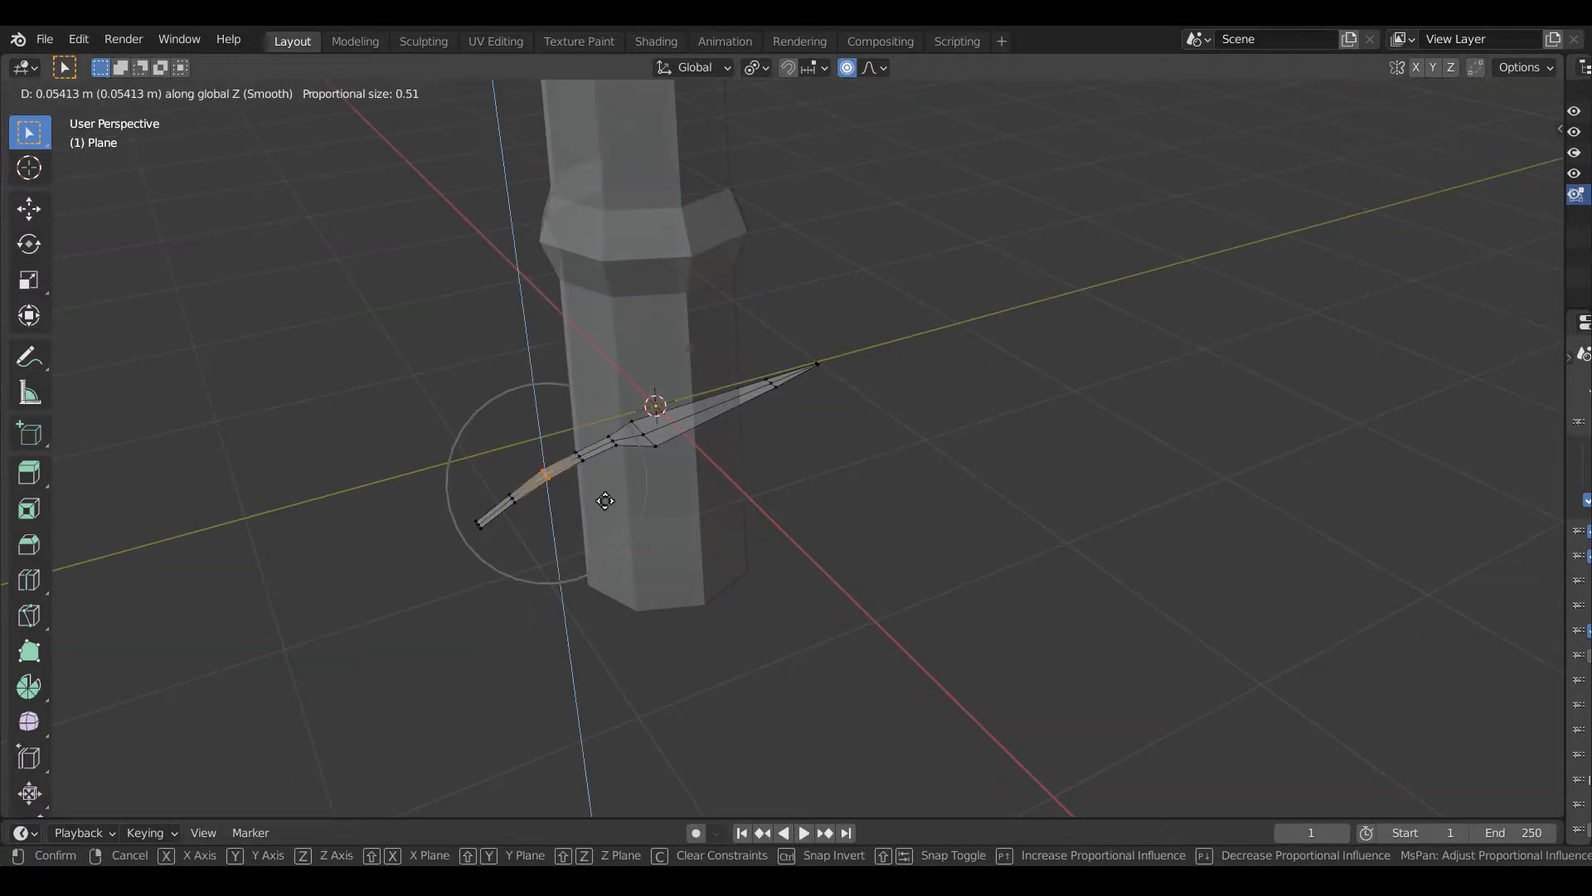
pyautogui.click(605, 494)
pyautogui.press('Tab')
pyautogui.moveTo(1513, 157); pyautogui.dragTo(1439, 120)
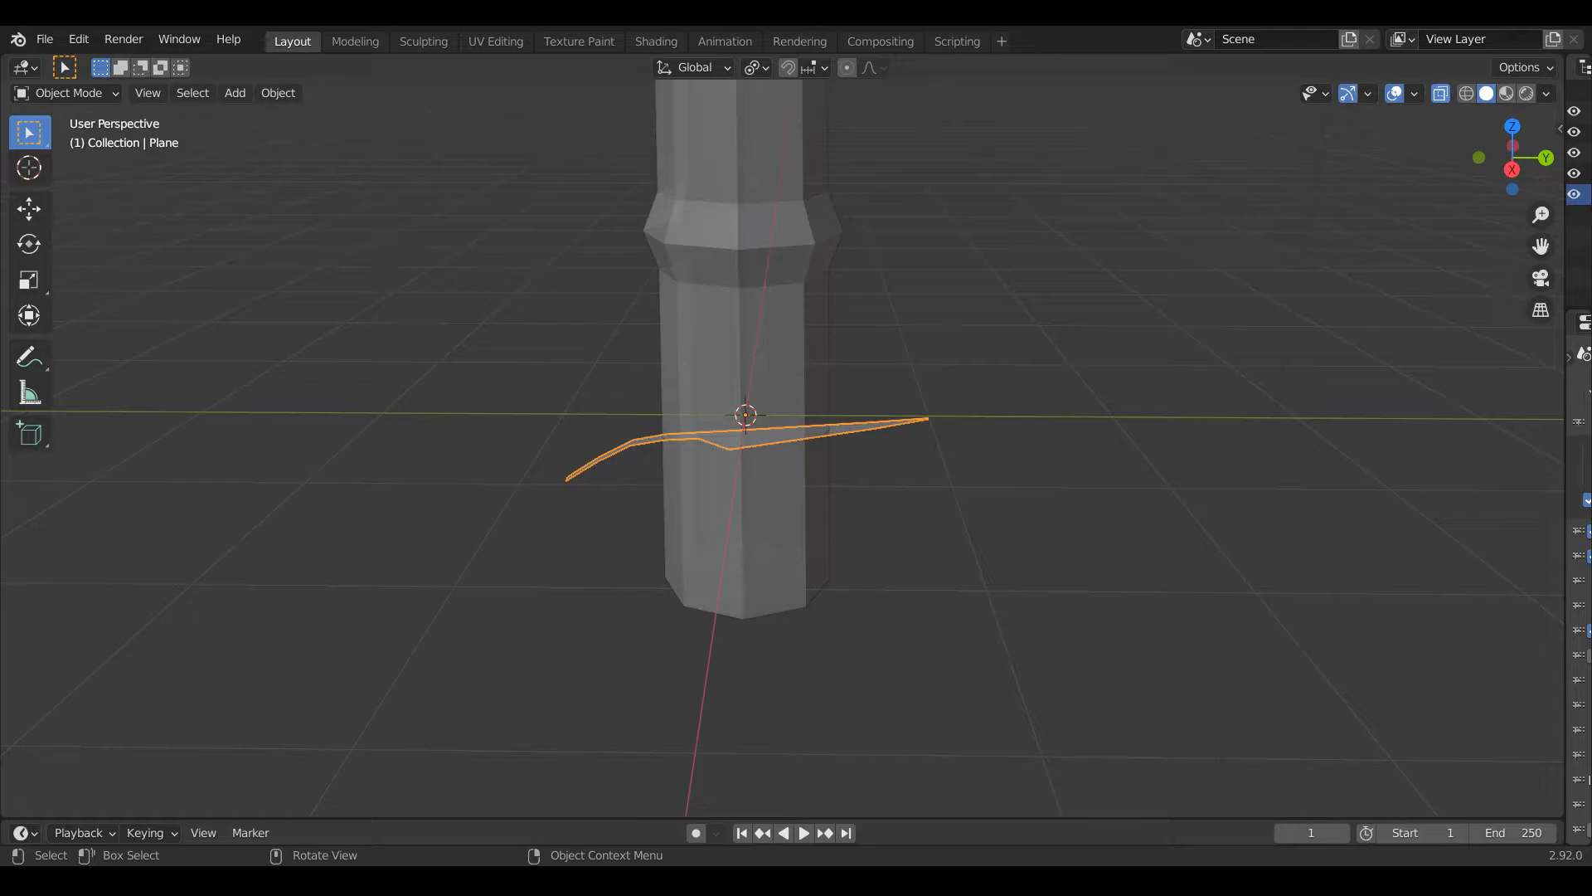
pyautogui.moveTo(1513, 157); pyautogui.dragTo(1559, 232)
pyautogui.press('KP_1')
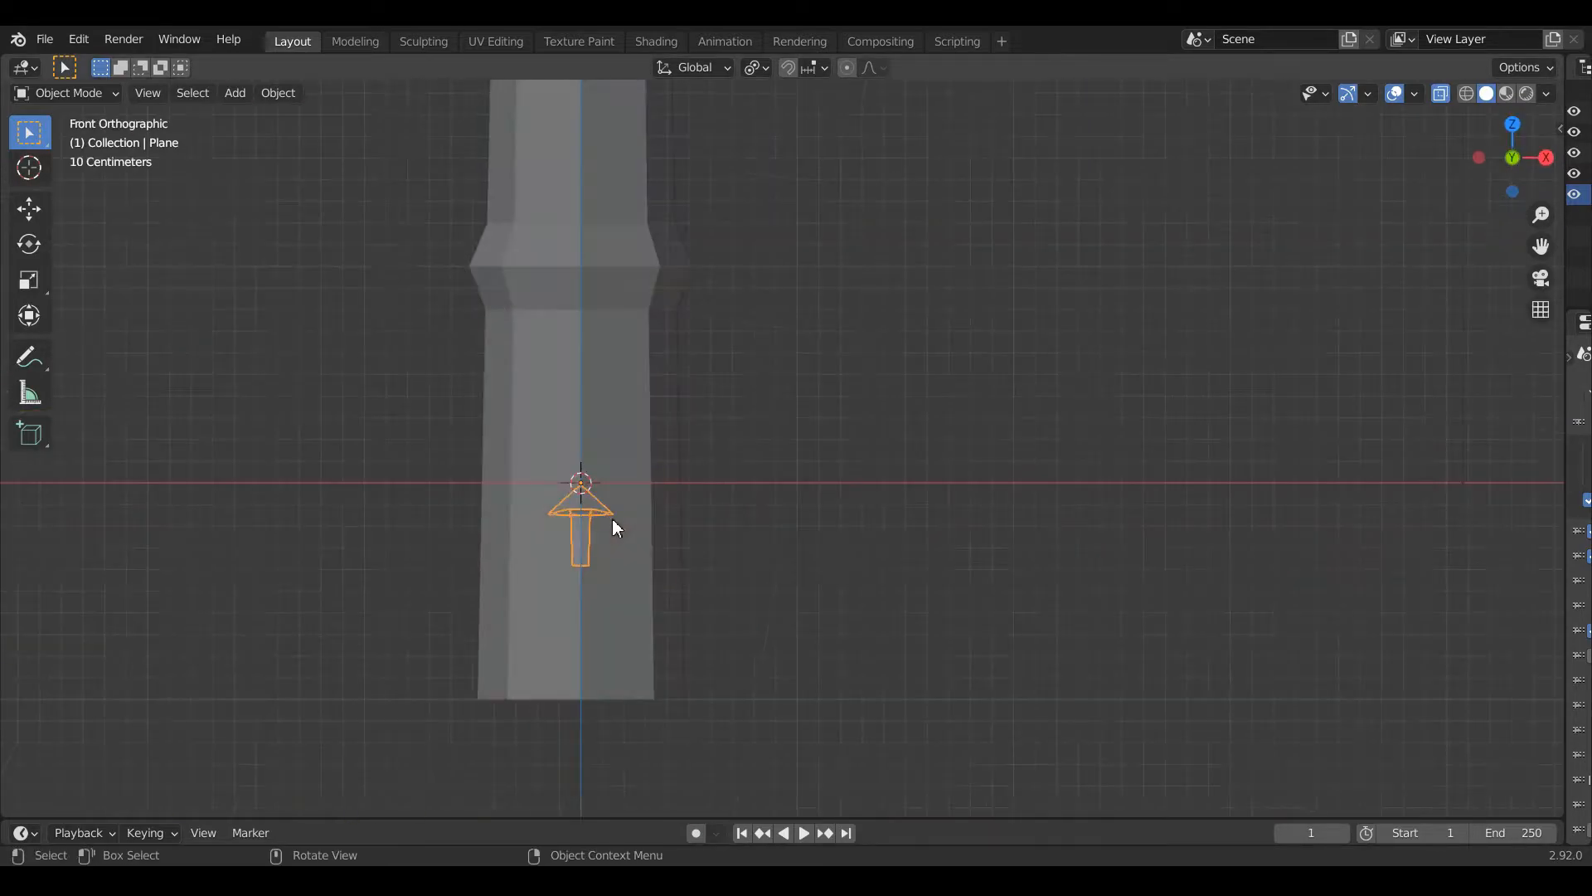
# Widen the leaf's broadest section in top view by scaling it about 1.3 times with proportional editing.
pyautogui.press('KP_7')
pyautogui.scroll(1, 572, 538)
pyautogui.press('Tab')
pyautogui.press('s')
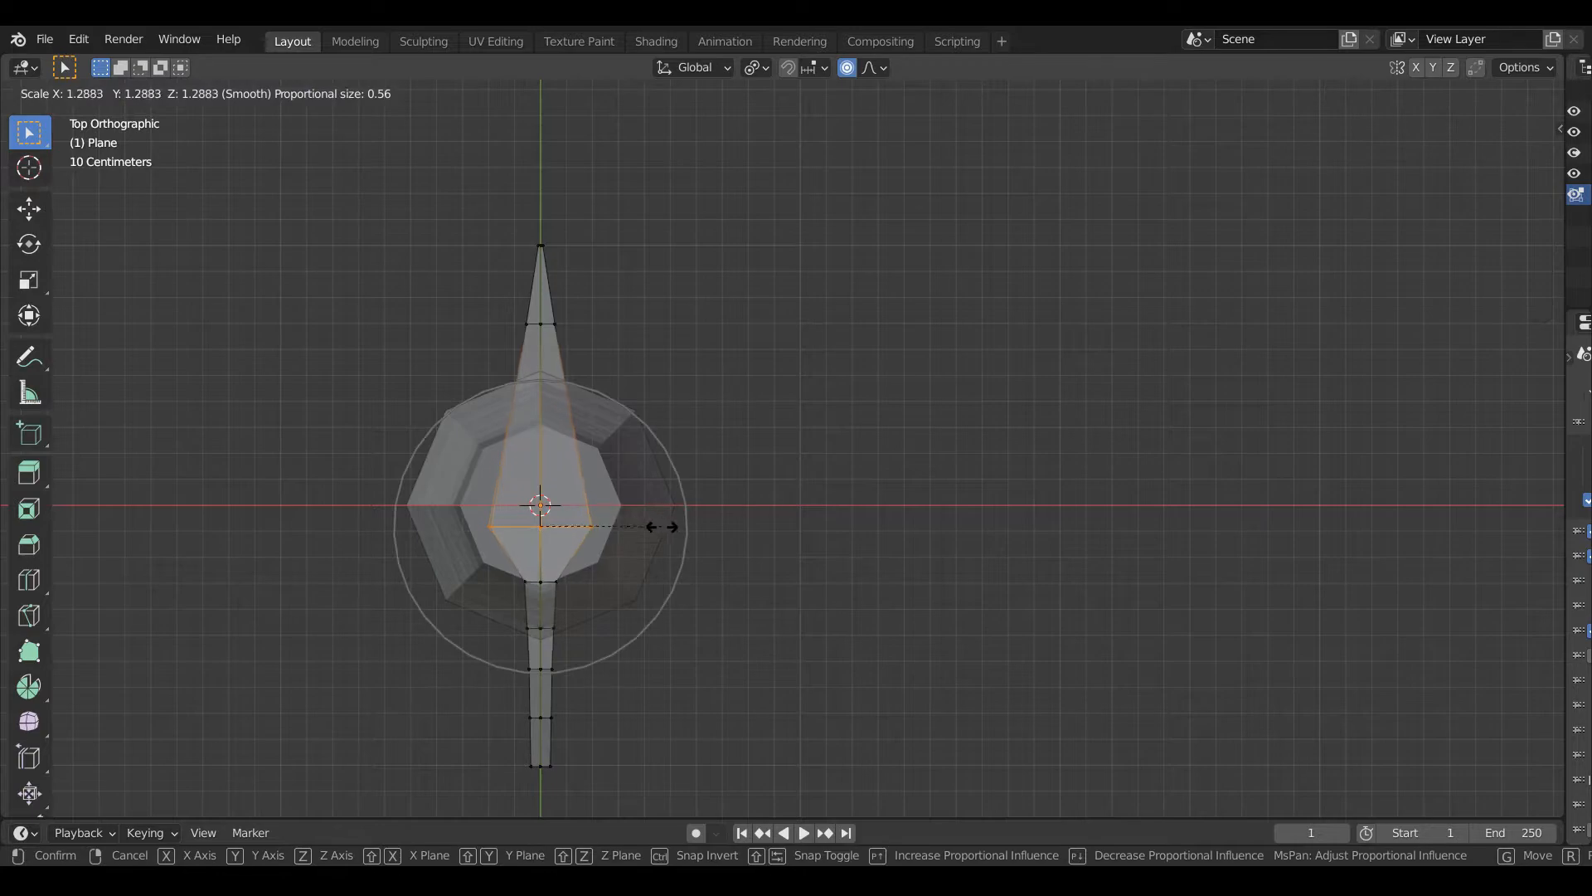
pyautogui.click(671, 528)
pyautogui.press('Tab')
# Pull the end of the leaf's stem outward and down with proportional editing to lengthen its curve.
pyautogui.moveTo(1511, 151); pyautogui.dragTo(1510, 158)
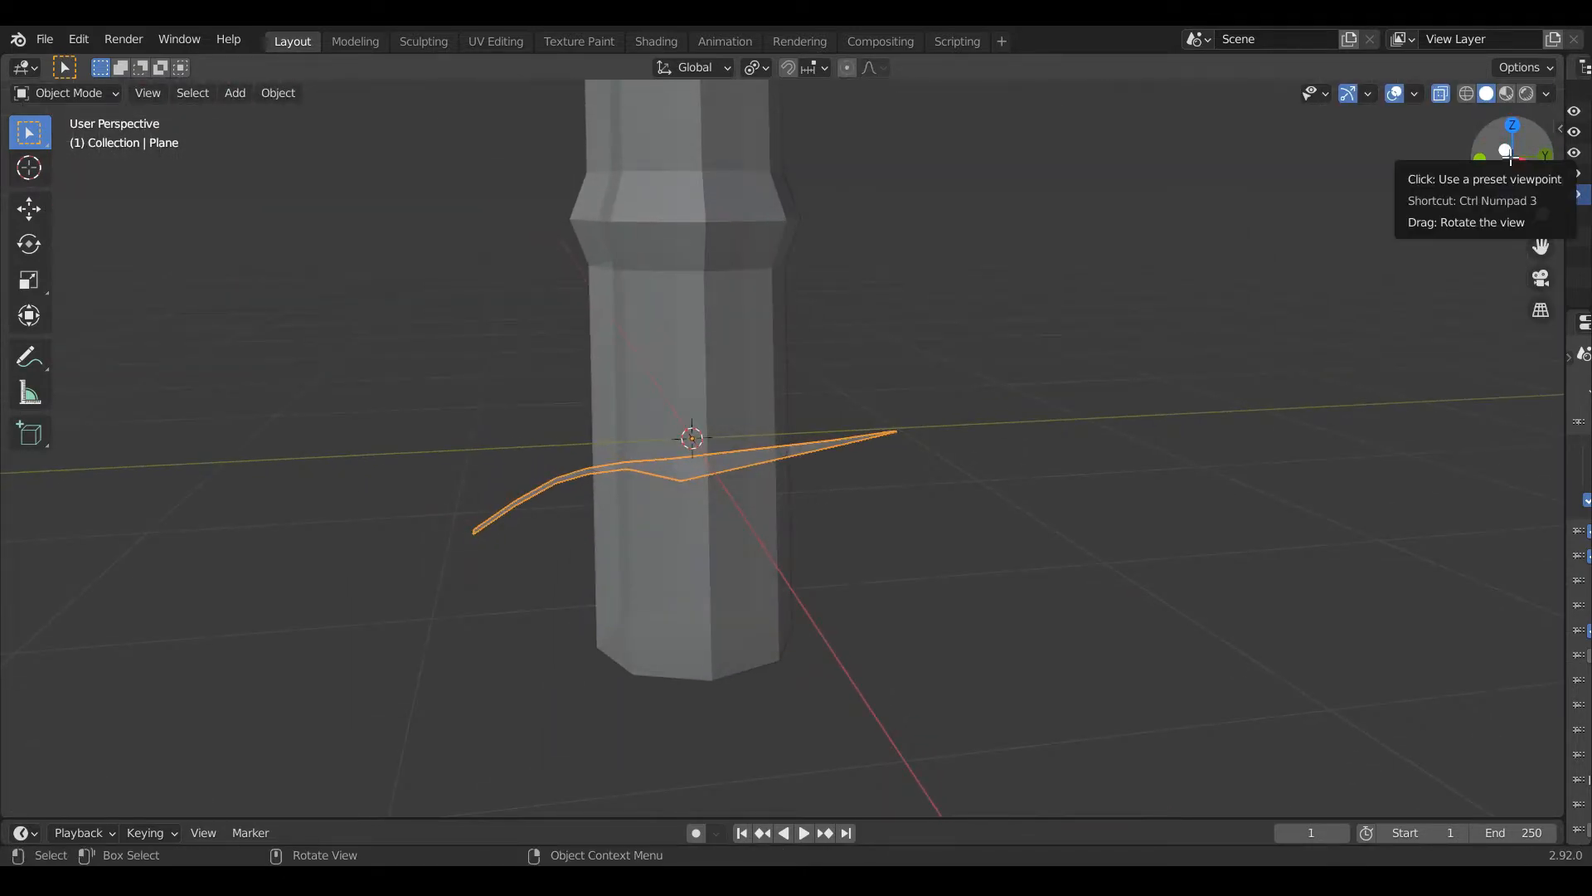
pyautogui.scroll(-6, 1372, 249)
pyautogui.scroll(3, 619, 562)
pyautogui.press('Tab')
pyautogui.moveTo(594, 481); pyautogui.dragTo(654, 516)
pyautogui.press('g')
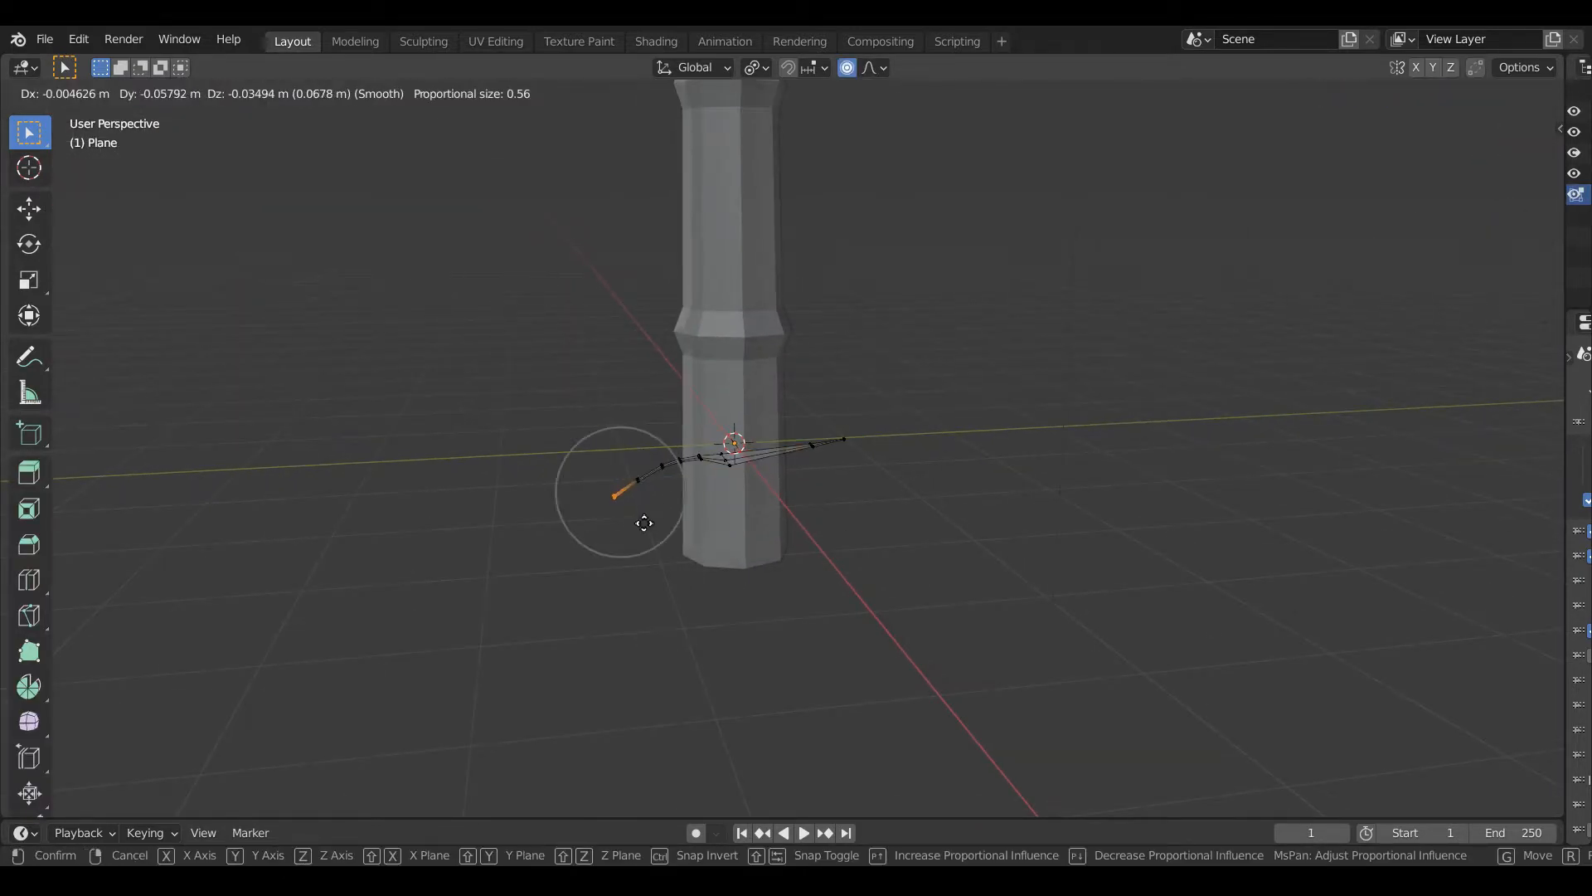
pyautogui.click(609, 538)
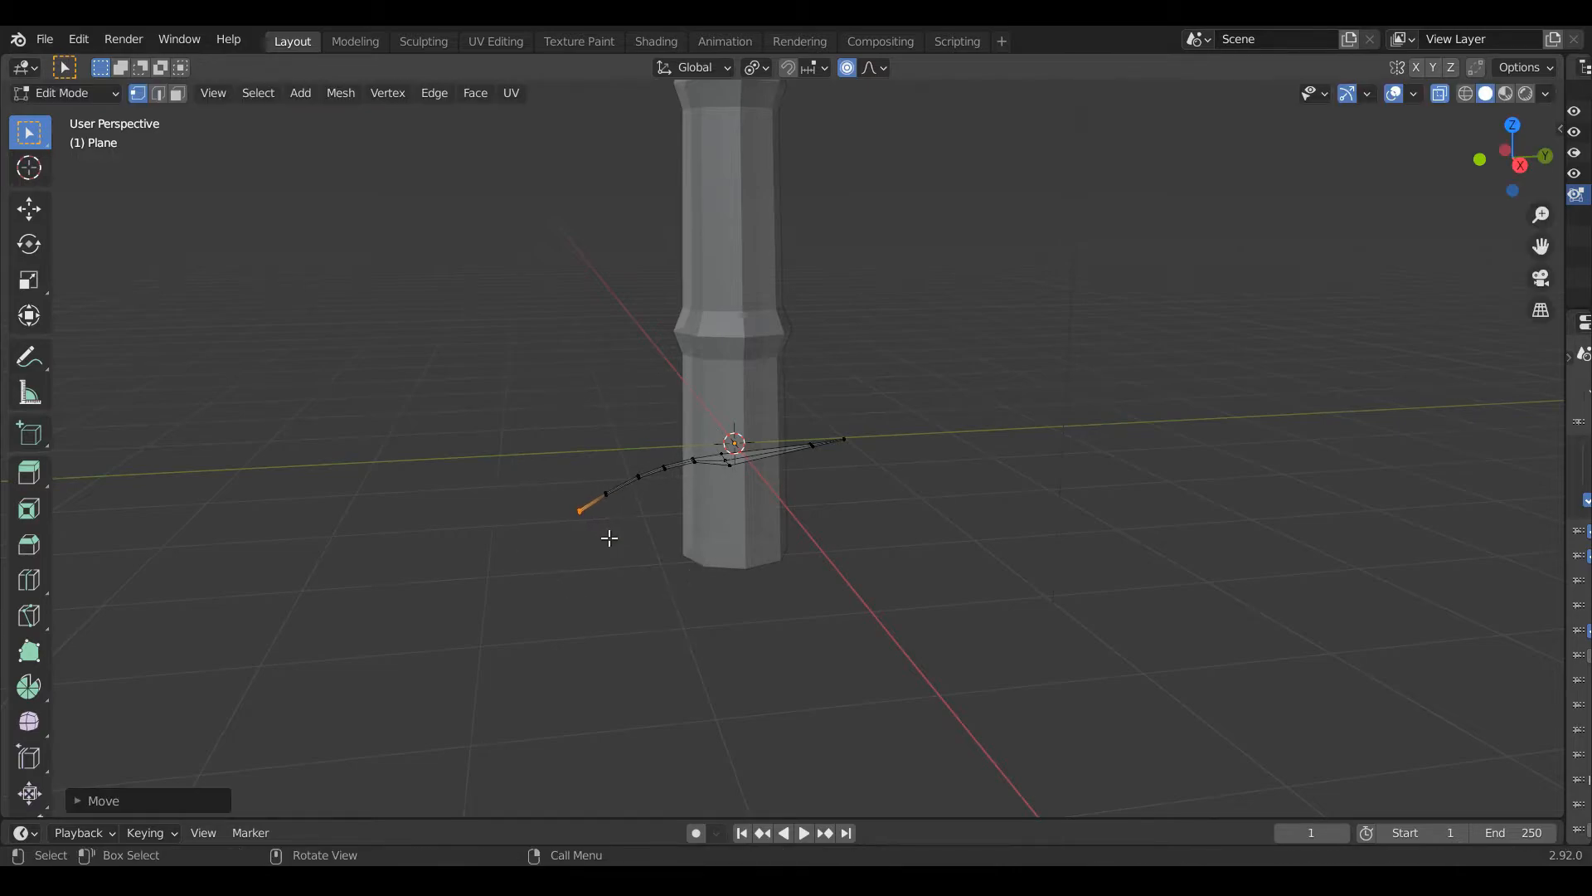
pyautogui.press('Tab')
# Move the leaf along Y and up along Z in side view so its stem meets the stalk's upper ring.
pyautogui.moveTo(609, 538); pyautogui.dragTo(1053, 299, button='middle')
pyautogui.press('KP_3')
pyautogui.press('g')
pyautogui.press('y')
pyautogui.click(974, 363)
pyautogui.press('g')
pyautogui.press('z')
pyautogui.click(987, 107)
pyautogui.moveTo(988, 107); pyautogui.dragTo(967, 324, button='middle')
# Turn off X-ray display and set the leaf's origin to its geometry.
pyautogui.scroll(-2, 967, 323)
pyautogui.scroll(8, 967, 323)
pyautogui.moveTo(1543, 238); pyautogui.dragTo(1551, 531)
pyautogui.moveTo(1512, 157); pyautogui.dragTo(1435, 124)
pyautogui.hotkey('alt', 'z')
pyautogui.moveTo(1541, 242); pyautogui.dragTo(1541, 547)
pyautogui.moveTo(1492, 156)
pyautogui.mouseDown()
pyautogui.moveTo(1476, 133)
pyautogui.moveTo(1489, 141)
pyautogui.mouseUp()
pyautogui.rightClick(917, 309)
pyautogui.click(1012, 369)
pyautogui.scroll(-2, 906, 307)
pyautogui.scroll(-1, 906, 306)
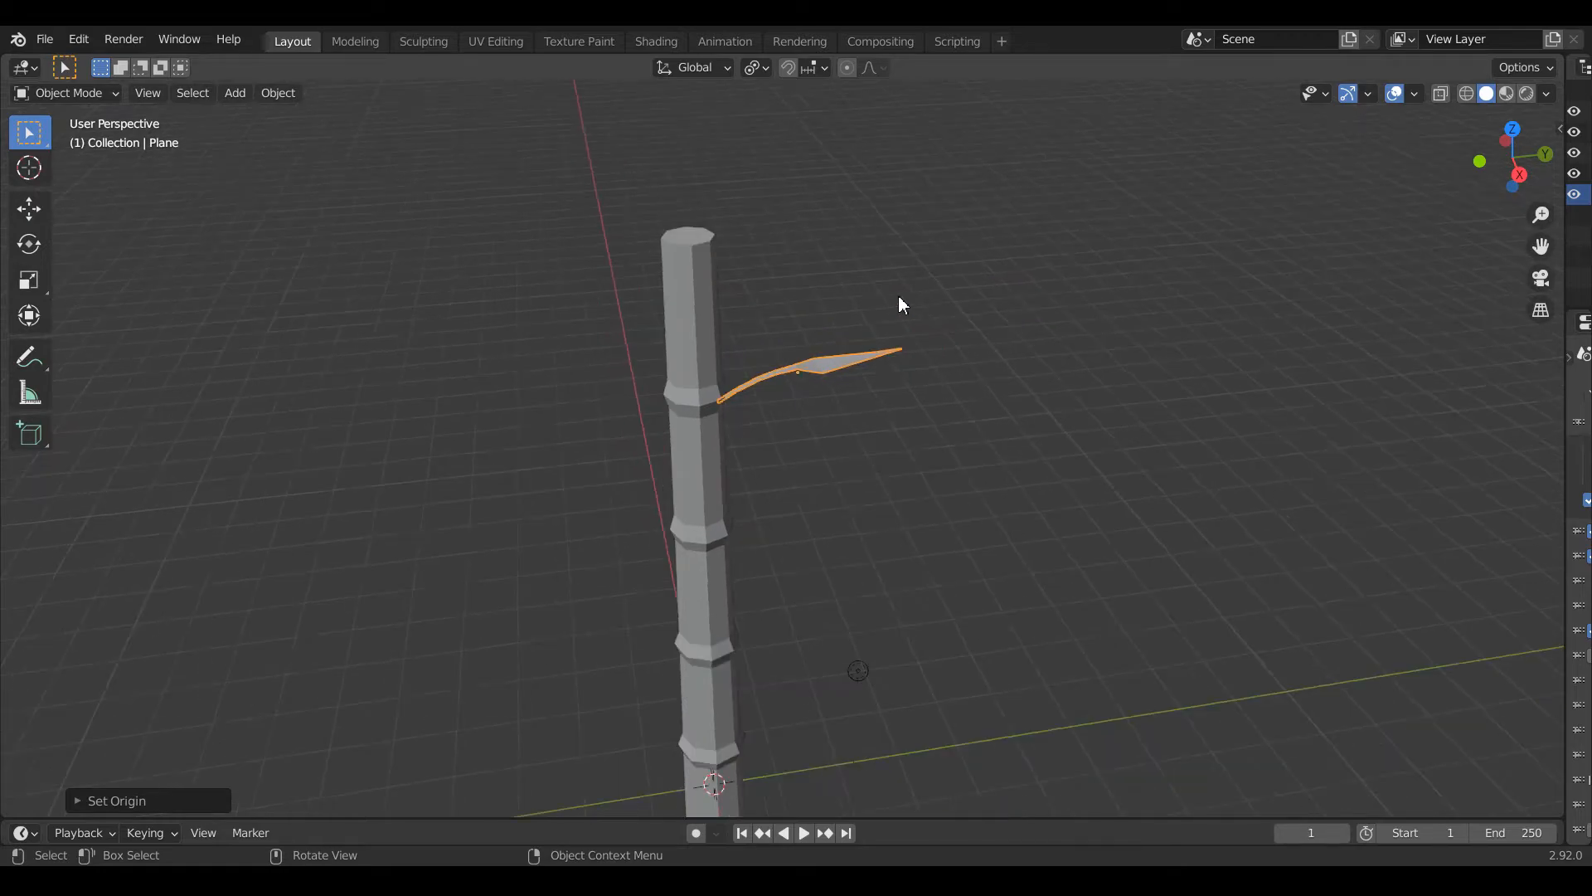
# Duplicate the leaf mesh, rotate the copy in top view and separate it into its own object.
pyautogui.press('KP_7')
pyautogui.moveTo(1541, 246); pyautogui.dragTo(1346, 106)
pyautogui.scroll(3, 946, 432)
pyautogui.press('Tab')
pyautogui.hotkey('shift', 'd')
pyautogui.press('r')
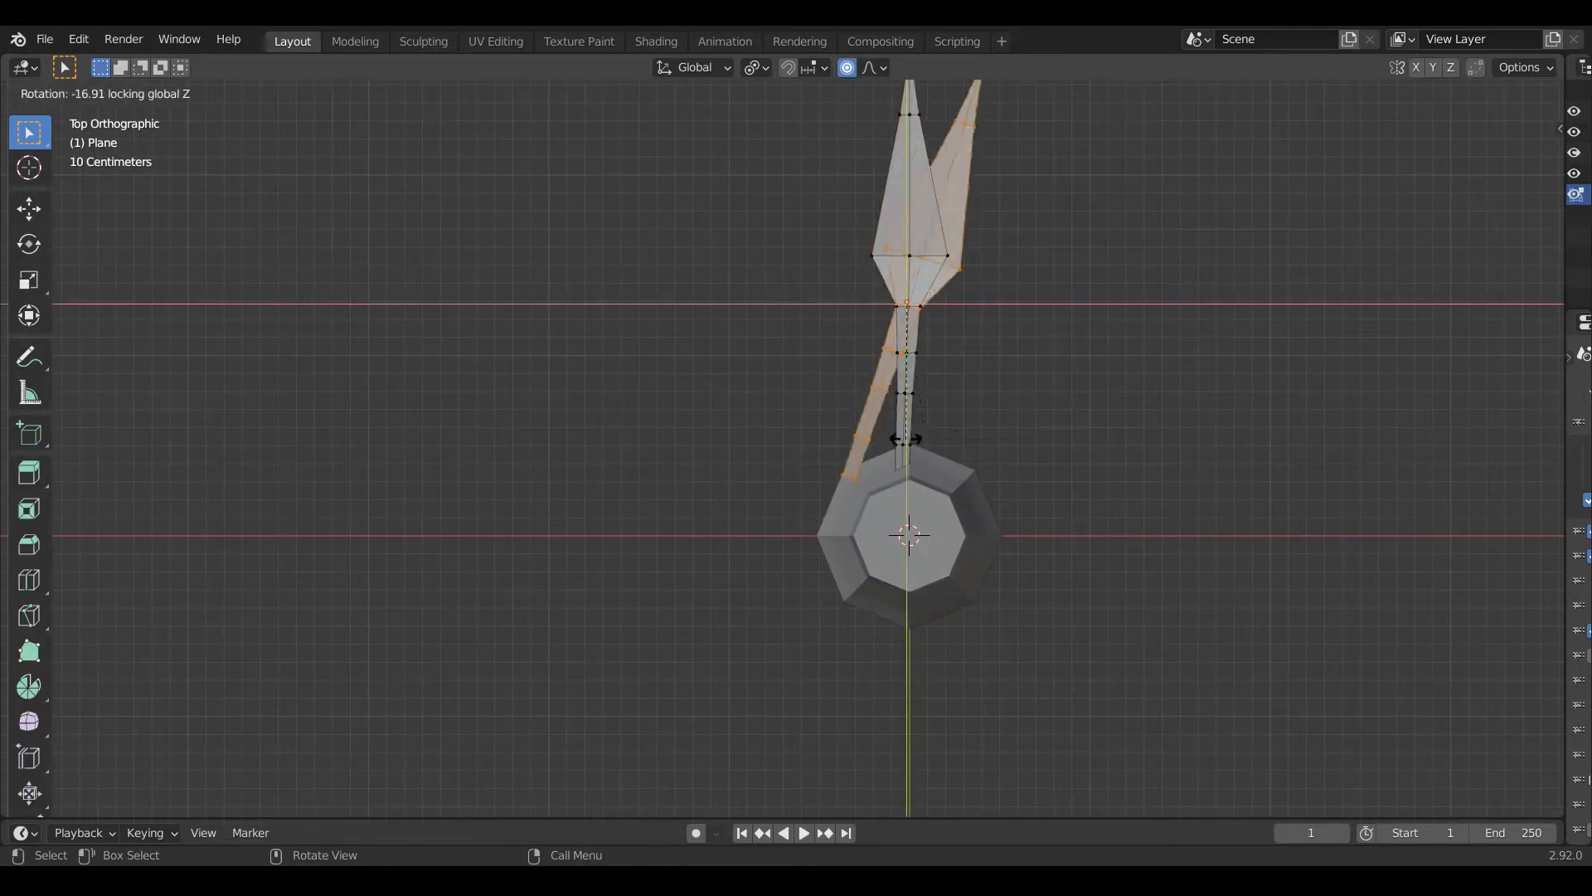
pyautogui.click(892, 444)
pyautogui.press('p')
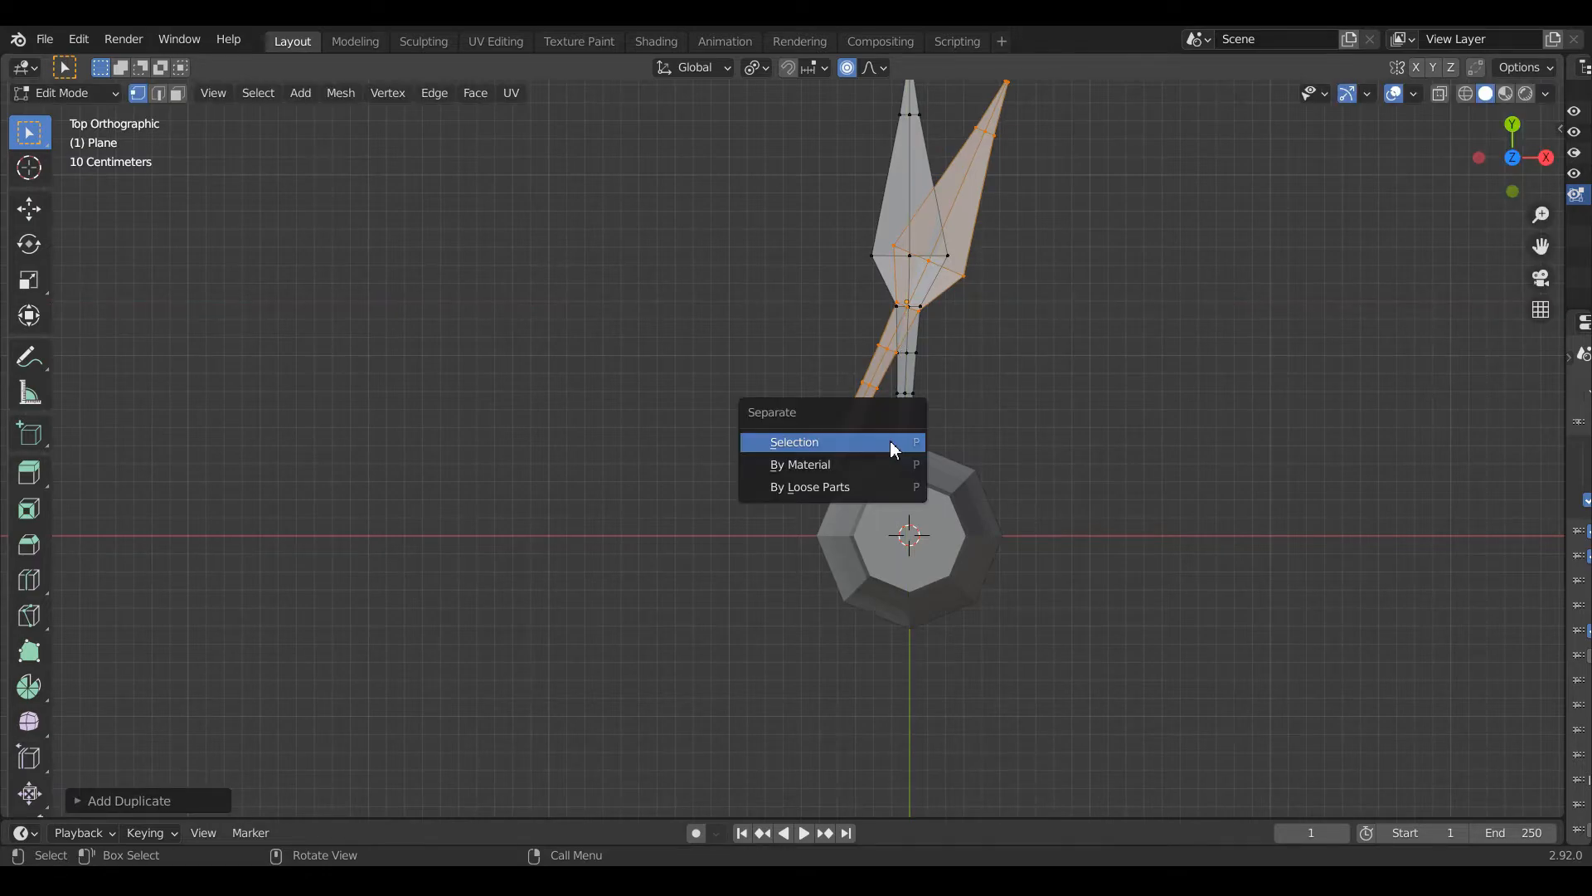
pyautogui.click(894, 444)
pyautogui.press('Tab')
# Move the second leaf to the stalk's +X side and rotate it in top view to point diagonally outward.
pyautogui.press('g')
pyautogui.click(1100, 287)
pyautogui.press('r')
pyautogui.click(1105, 314)
pyautogui.press('r')
pyautogui.click(1134, 371)
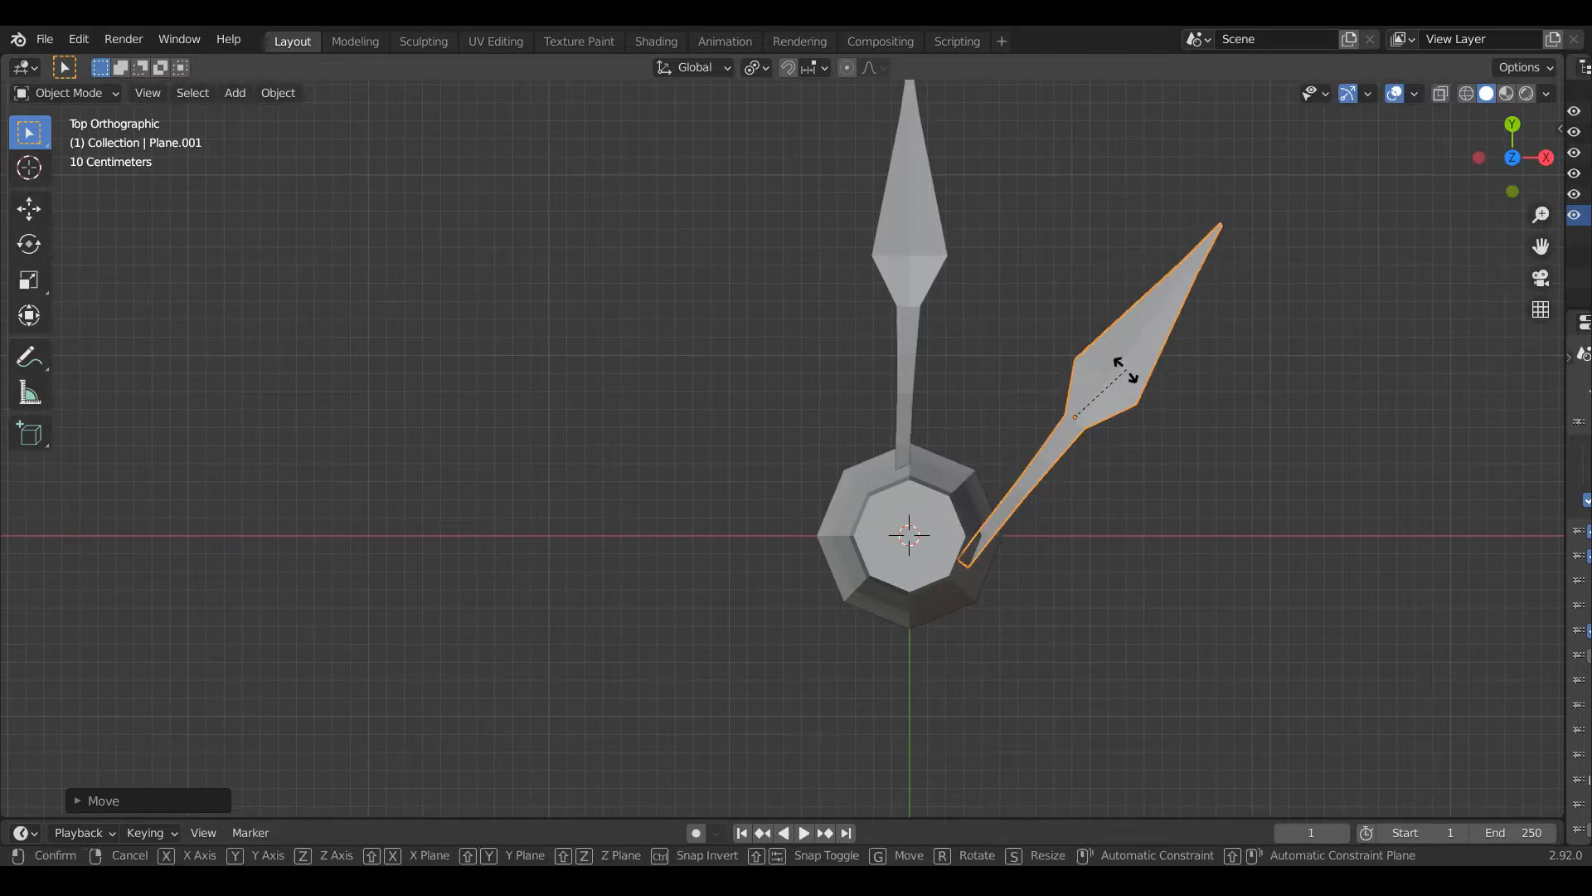
pyautogui.press('r')
pyautogui.click(1141, 397)
# Scale up the widest part of the second leaf with proportional editing.
pyautogui.press('Tab')
pyautogui.moveTo(1084, 335); pyautogui.dragTo(1186, 457)
pyautogui.press('s')
pyautogui.click(1238, 489)
pyautogui.press('Tab')
pyautogui.press('Tab')
# Move a few of the second leaf's vertices slightly downward with proportional editing to vary its shape.
pyautogui.moveTo(1493, 165); pyautogui.dragTo(1445, 90)
pyautogui.press('Tab')
pyautogui.press('Tab')
pyautogui.moveTo(910, 173); pyautogui.dragTo(944, 215)
pyautogui.press('g')
pyautogui.click(943, 233)
pyautogui.press('Tab')
pyautogui.moveTo(1493, 151); pyautogui.dragTo(1414, 156)
pyautogui.scroll(-2, 1132, 205)
# Add a Screw modifier to the second leaf.
pyautogui.press('KP_7')
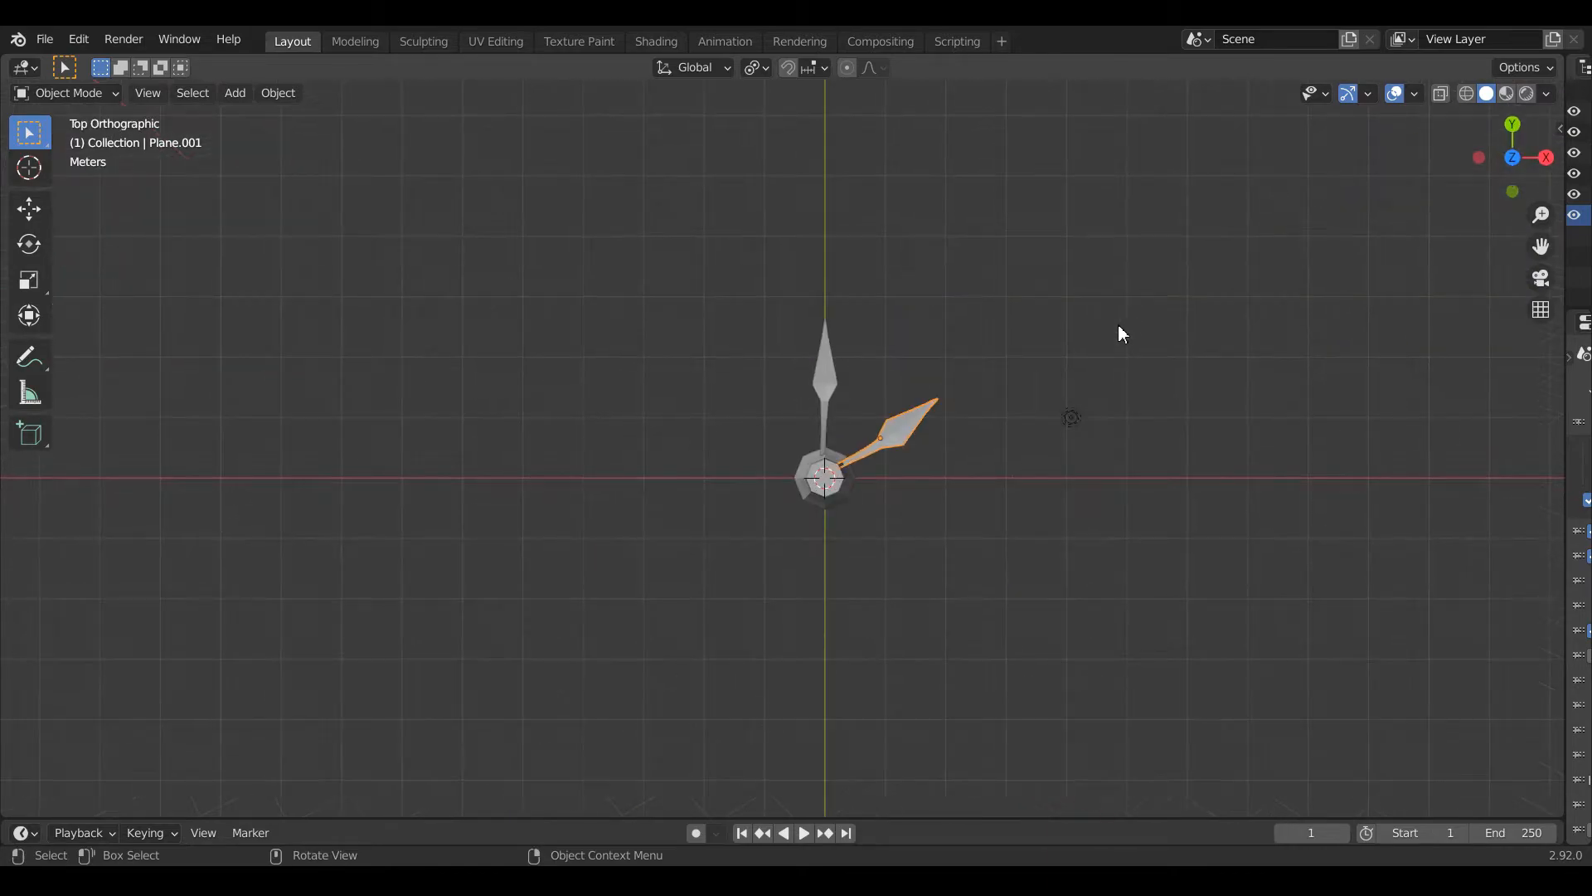
pyautogui.moveTo(1564, 465); pyautogui.dragTo(1268, 473)
pyautogui.scroll(6, 789, 484)
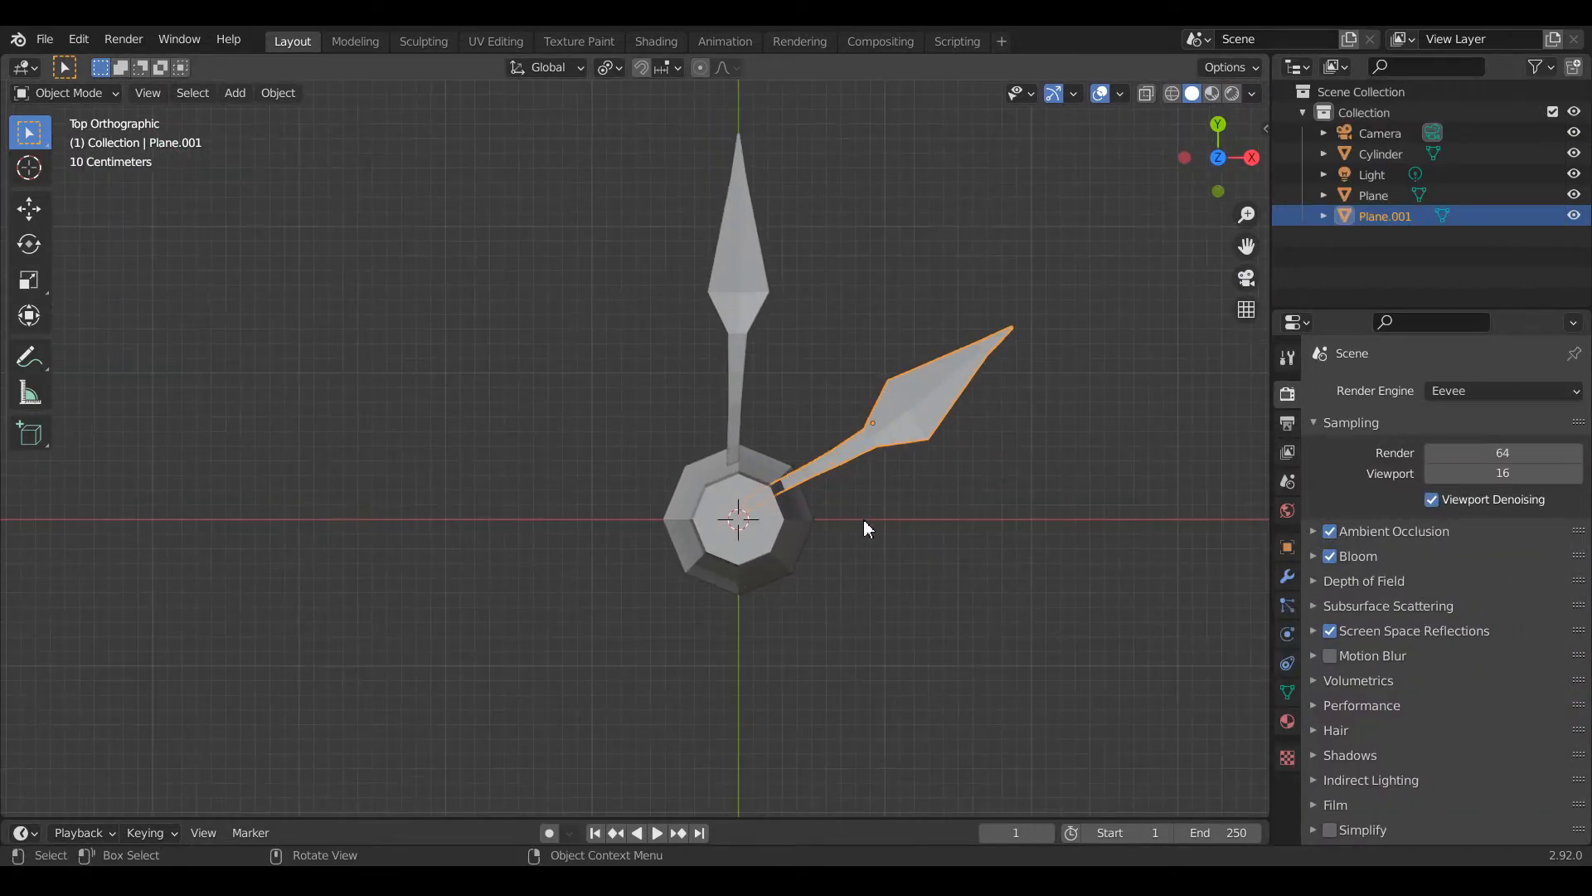
pyautogui.click(1287, 575)
pyautogui.click(1410, 391)
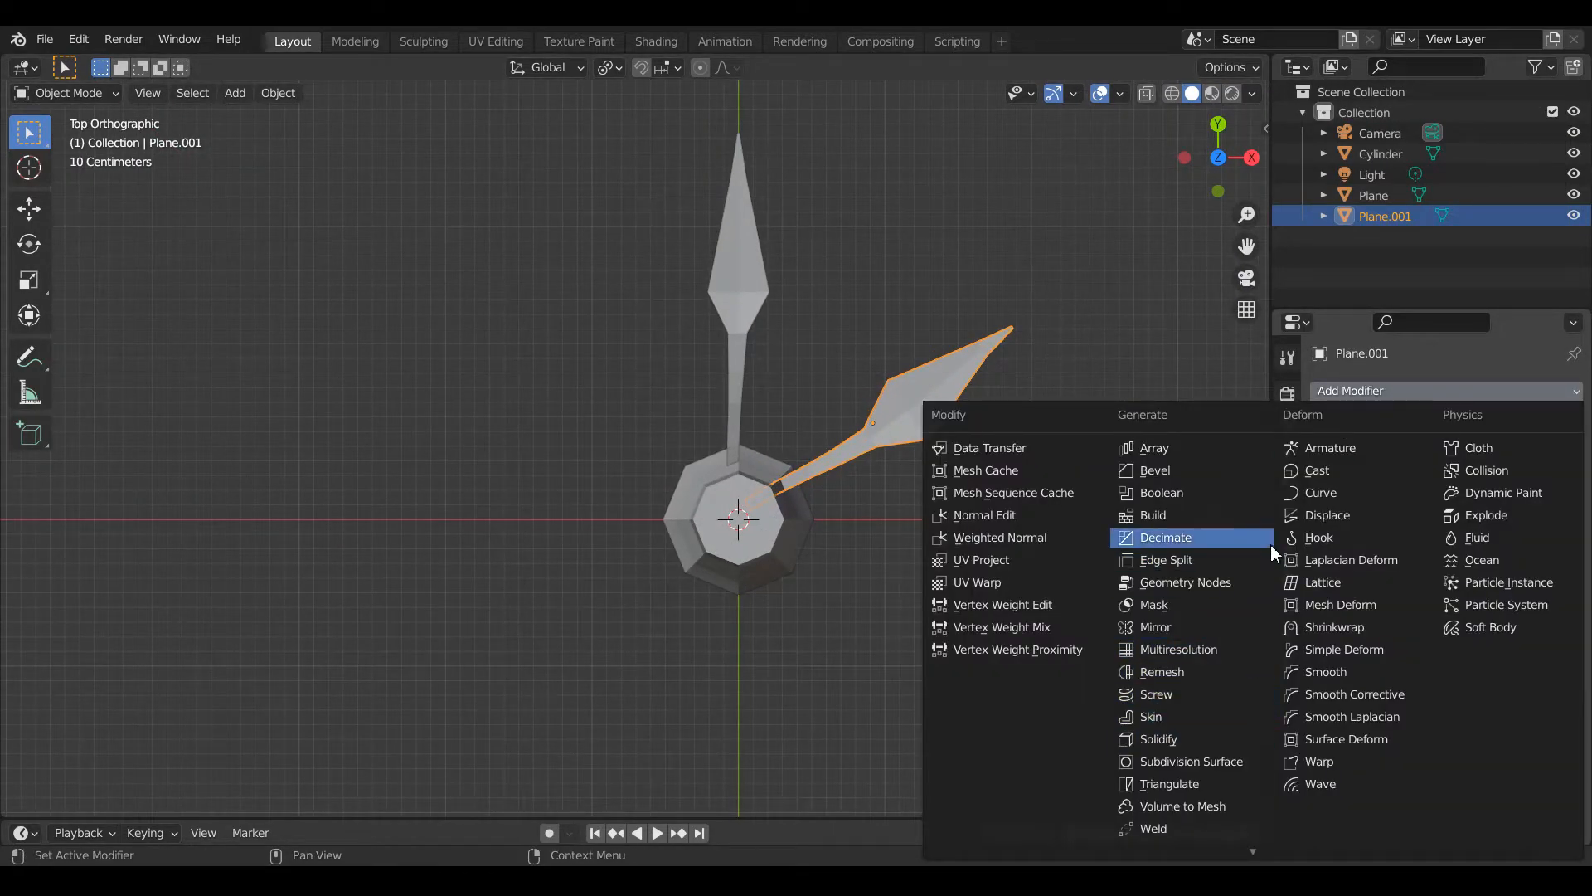
pyautogui.click(1156, 694)
pyautogui.moveTo(1176, 703); pyautogui.dragTo(1078, 630, button='middle')
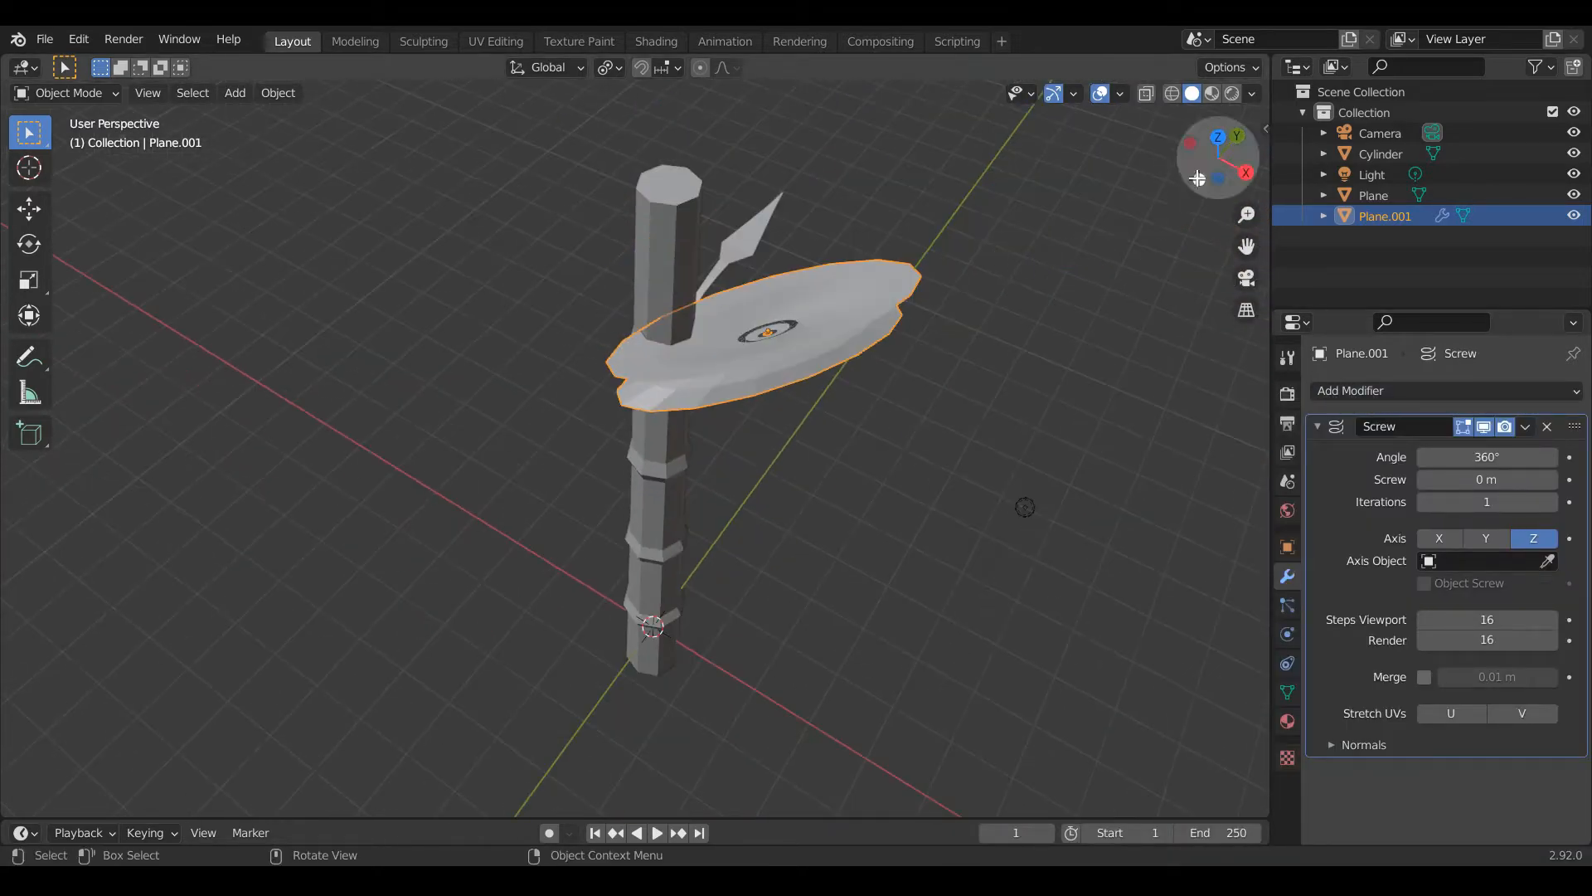
# Try the Screw modifier around the X and Y axes with the stalk as axis object, and remove the modifier.
pyautogui.click(1437, 539)
pyautogui.click(1493, 540)
pyautogui.click(1458, 541)
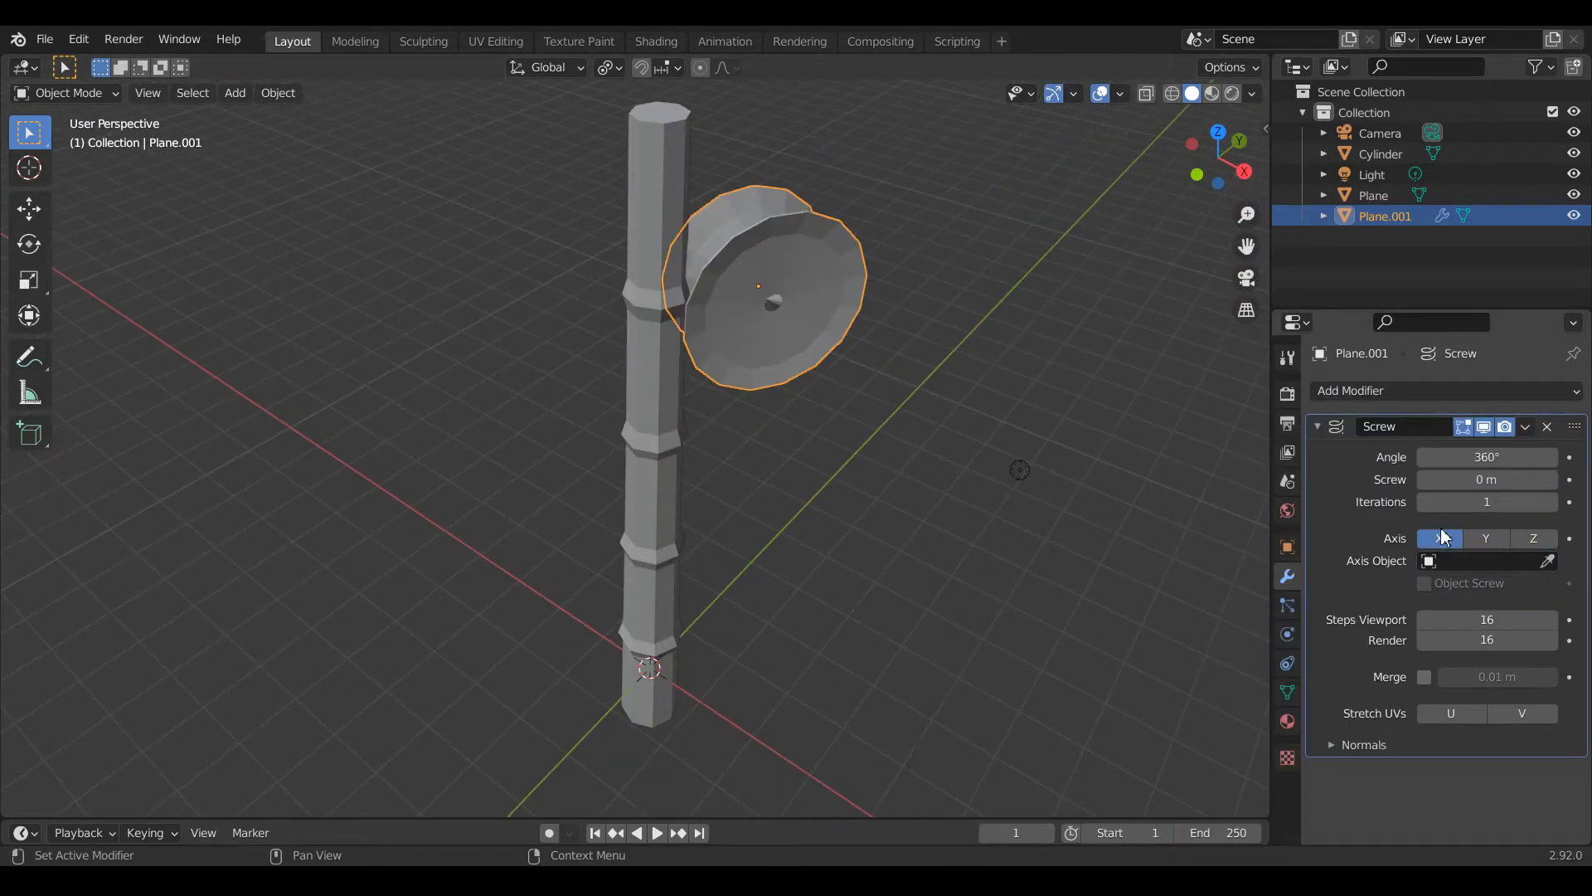
pyautogui.click(1550, 562)
pyautogui.click(677, 414)
pyautogui.scroll(-4, 677, 415)
pyautogui.click(1547, 427)
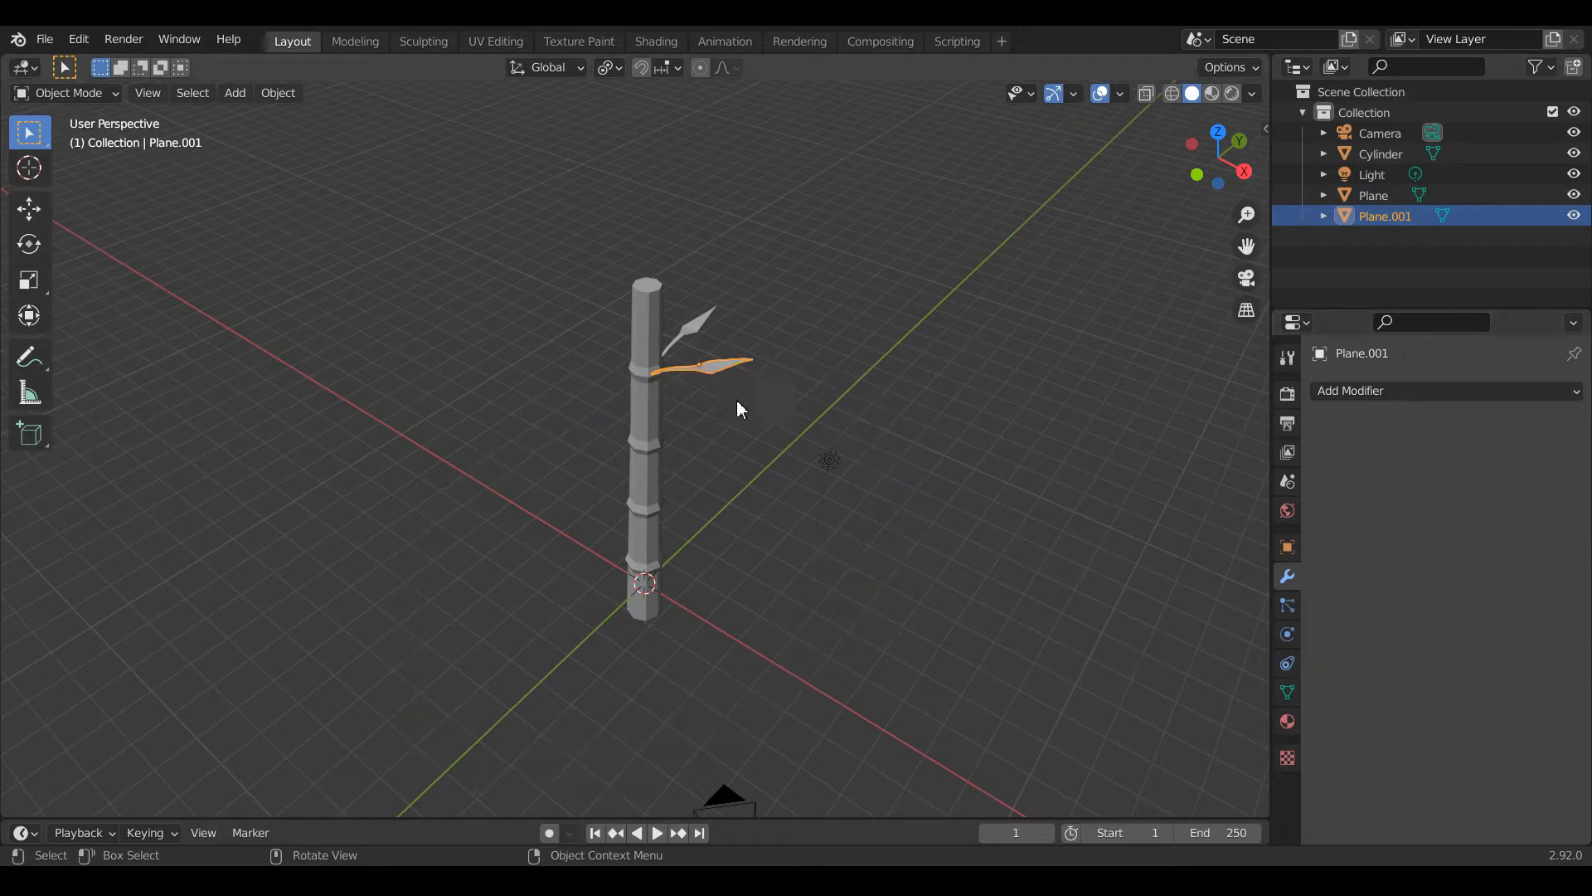
# Preview the bamboo in rendered shading and look over the scene's render settings.
pyautogui.scroll(5, 789, 408)
pyautogui.scroll(-1, 789, 409)
pyautogui.moveTo(1271, 432); pyautogui.dragTo(1564, 423)
pyautogui.scroll(-2, 1130, 274)
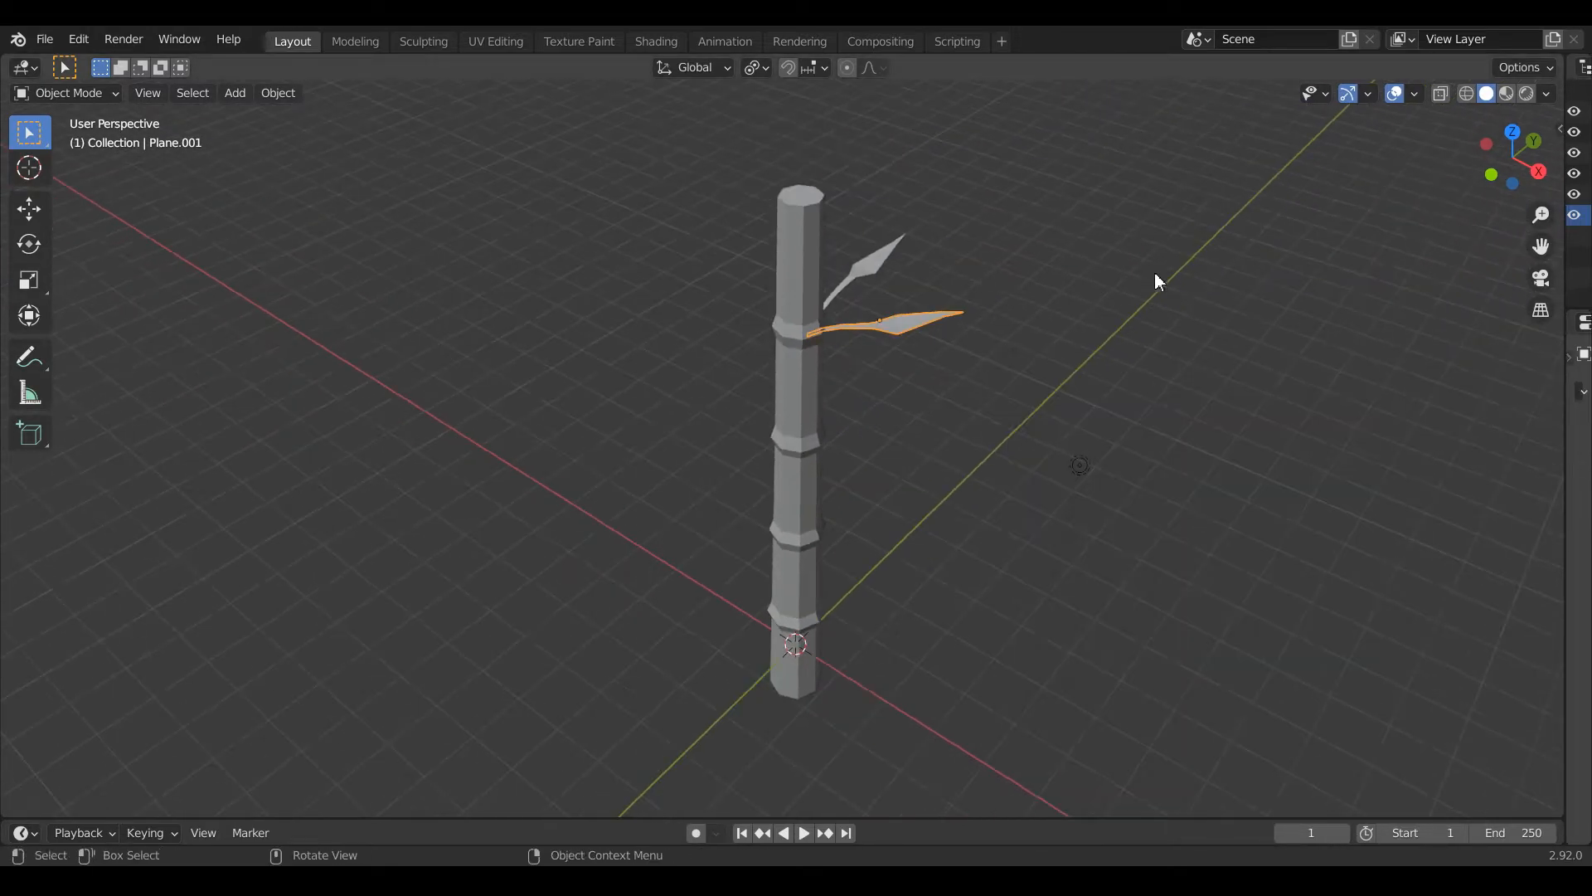
pyautogui.press('KP_7')
pyautogui.moveTo(1512, 154); pyautogui.dragTo(1514, 175)
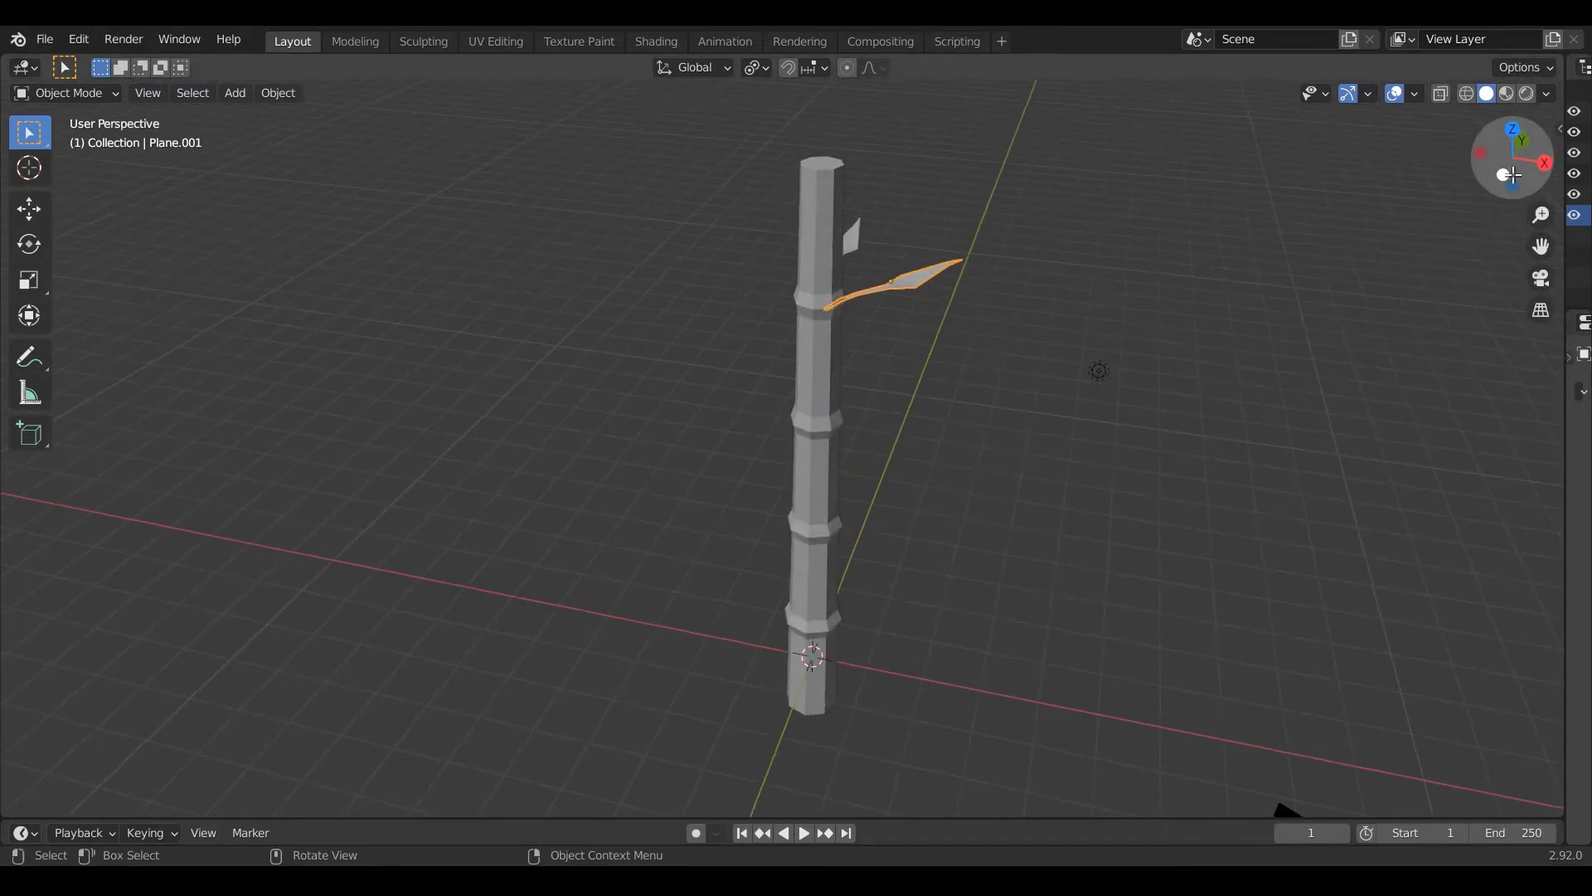
pyautogui.click(1526, 94)
pyautogui.moveTo(1564, 349)
pyautogui.mouseDown()
pyautogui.moveTo(1418, 452)
pyautogui.moveTo(1333, 451)
pyautogui.mouseUp()
pyautogui.click(1291, 448)
pyautogui.click(1338, 358)
pyautogui.click(1350, 394)
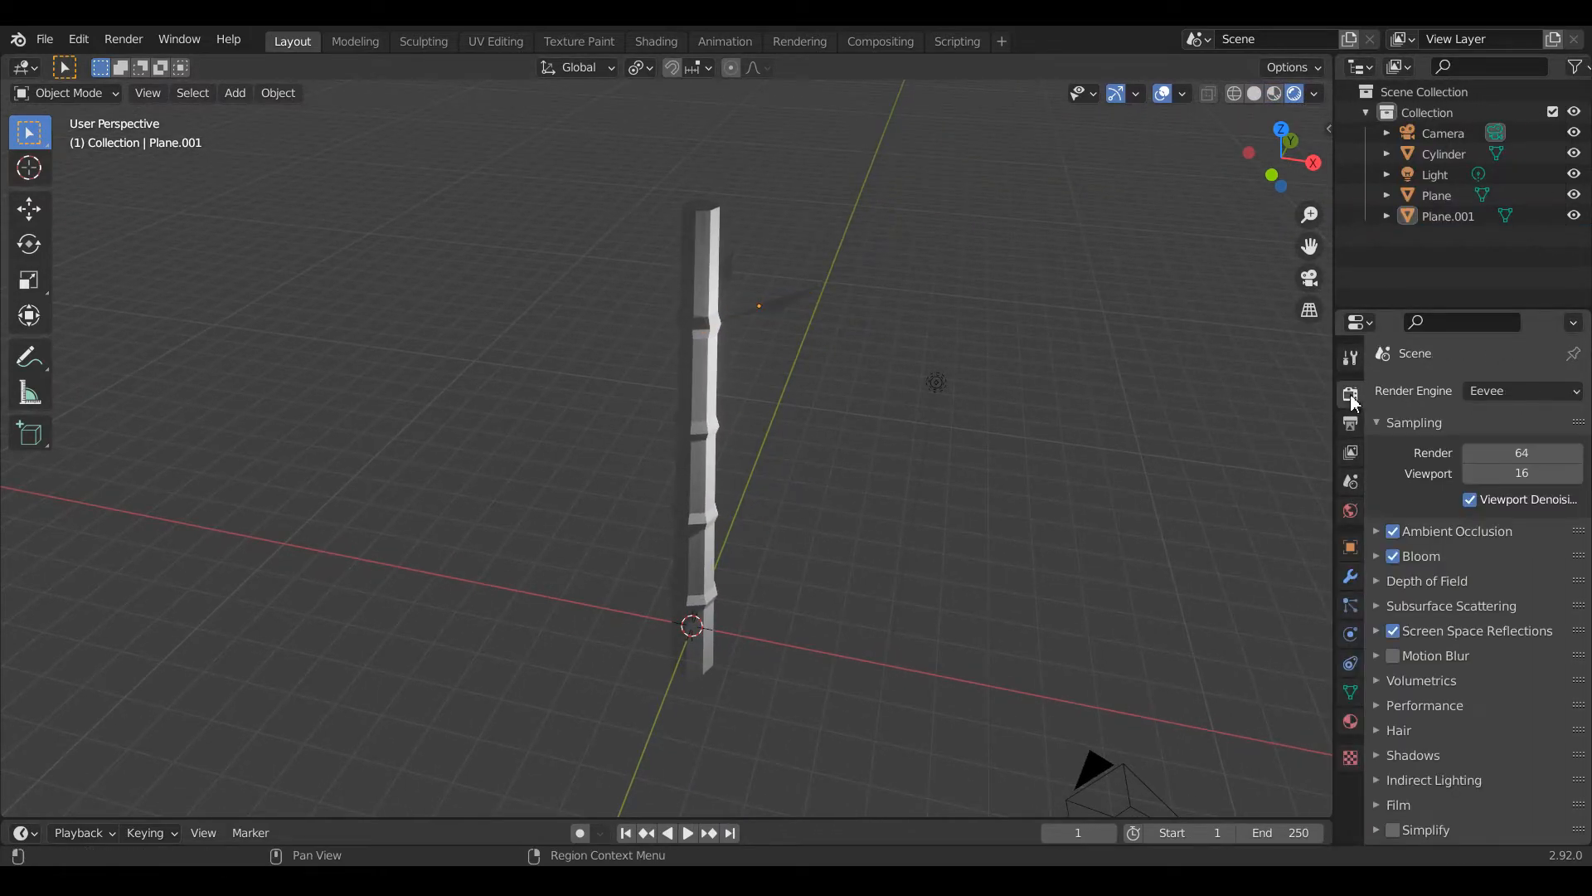
# Switch to material preview shading and give the stalk a new material with a bright green base color.
pyautogui.moveTo(1290, 143); pyautogui.dragTo(1289, 225)
pyautogui.click(1274, 92)
pyautogui.scroll(3, 718, 348)
pyautogui.click(718, 348)
pyautogui.click(1350, 721)
pyautogui.click(1468, 478)
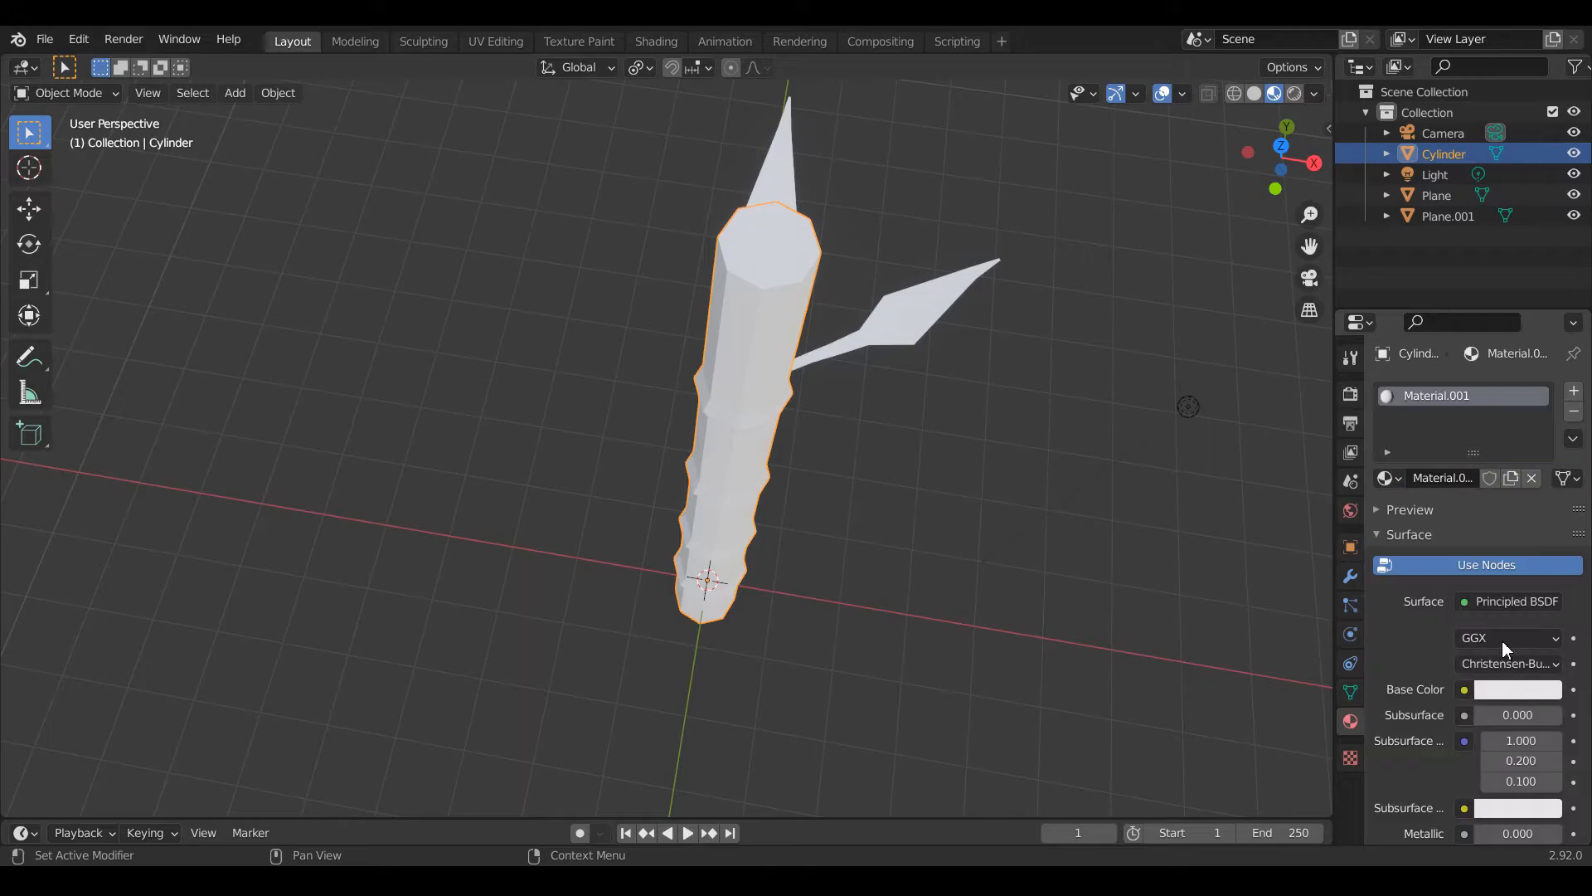
pyautogui.click(1519, 695)
pyautogui.click(1400, 475)
pyautogui.moveTo(1387, 476); pyautogui.dragTo(1387, 457)
# Add a second material slot with a new material to the stalk and try assigning it to the selected rings.
pyautogui.click(1276, 186)
pyautogui.press('Tab')
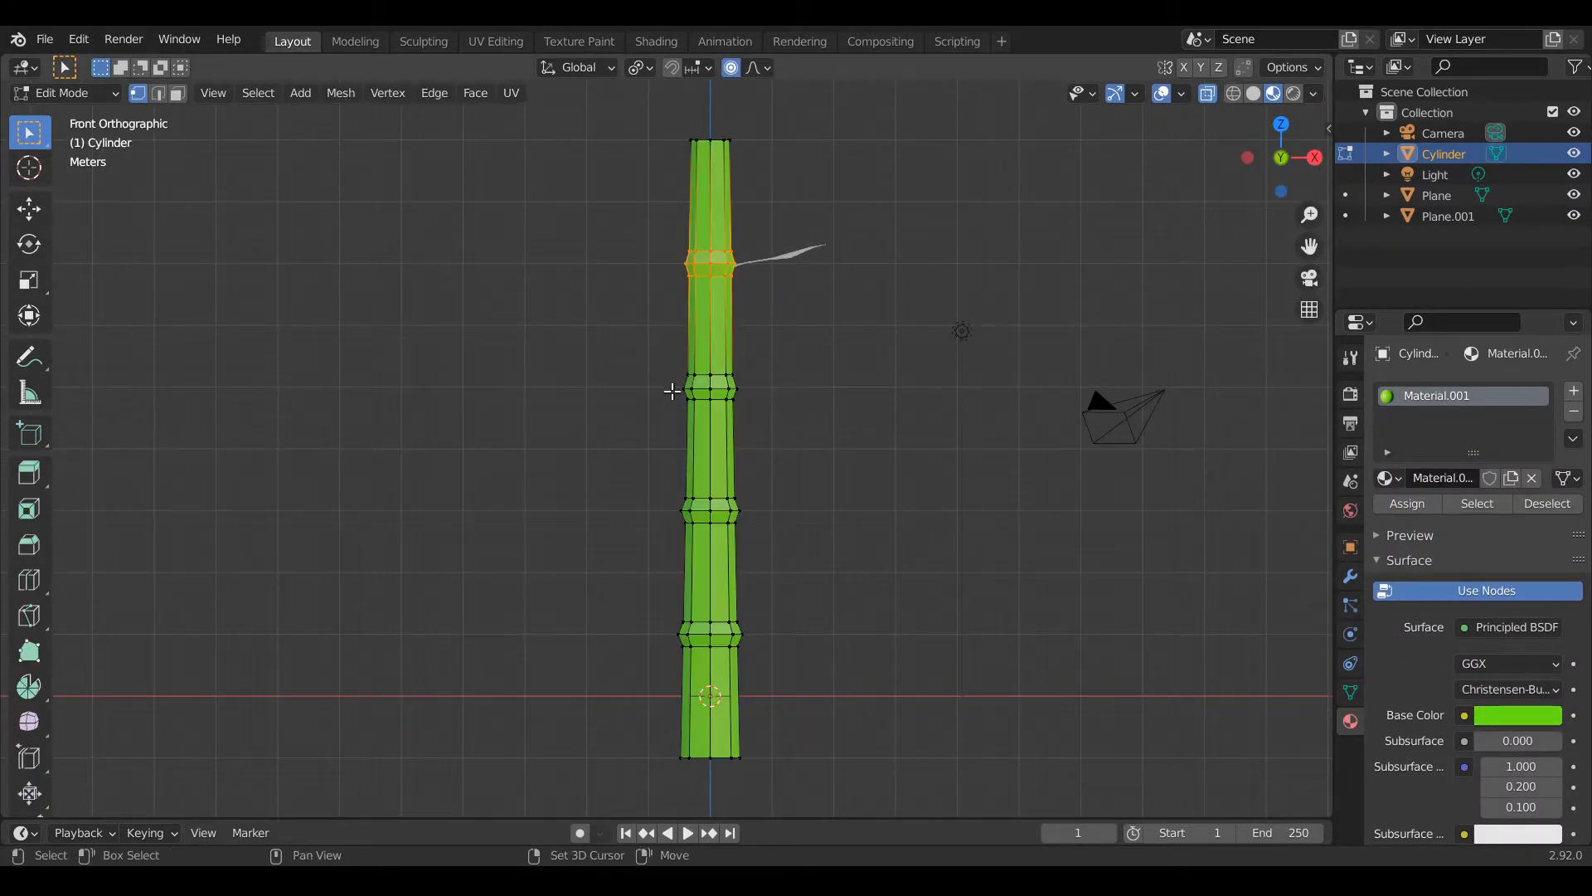
pyautogui.keyDown('shift'); pyautogui.moveTo(661, 368); pyautogui.dragTo(738, 402); pyautogui.keyUp('shift')
pyautogui.keyDown('shift'); pyautogui.moveTo(660, 493); pyautogui.dragTo(739, 524); pyautogui.keyUp('shift')
pyautogui.click(1572, 390)
pyautogui.click(1443, 519)
pyautogui.click(1422, 545)
pyautogui.hotkey('ctrl', 'z')
# Select only the faces of the stalk's rings and assign the second material to them.
pyautogui.moveTo(728, 273); pyautogui.dragTo(728, 274)
pyautogui.keyDown('shift'); pyautogui.moveTo(656, 370); pyautogui.dragTo(734, 404); pyautogui.keyUp('shift')
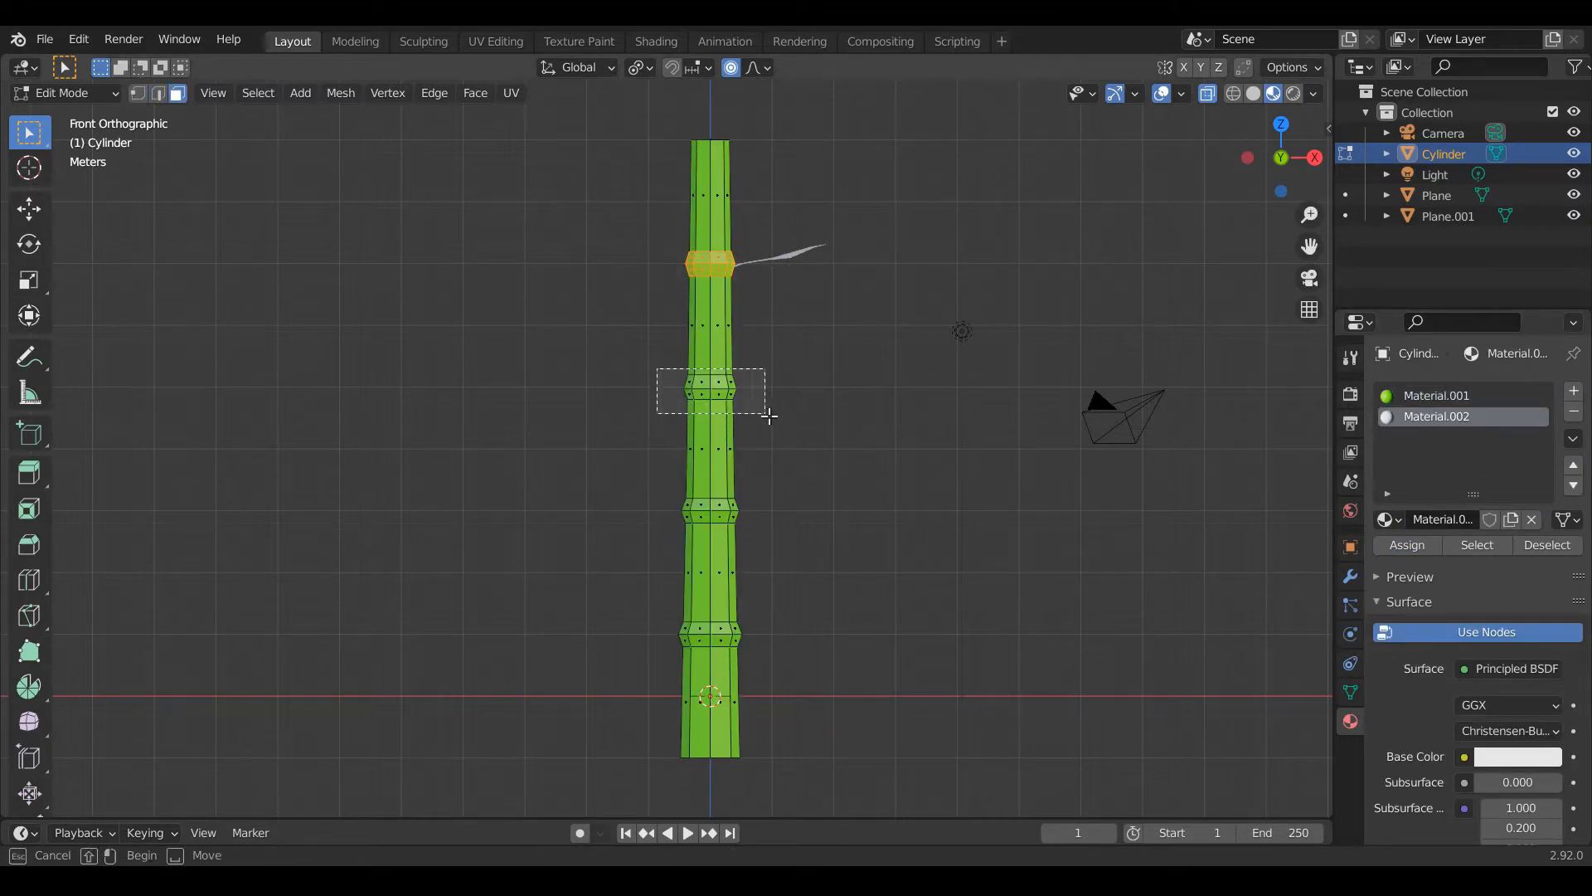
pyautogui.keyDown('shift'); pyautogui.moveTo(672, 609); pyautogui.dragTo(745, 652); pyautogui.keyUp('shift')
pyautogui.click(1410, 546)
pyautogui.press('Tab')
# Sample the stalk's green as the ring material's base color and darken it.
pyautogui.click(1507, 735)
pyautogui.click(1511, 728)
pyautogui.click(1539, 639)
pyautogui.click(710, 305)
pyautogui.click(1517, 731)
pyautogui.moveTo(1546, 479); pyautogui.dragTo(1546, 520)
pyautogui.click(1037, 332)
# Adjust the shade of green in the base color of the stalk's Material.001.
pyautogui.scroll(-2, 1037, 332)
pyautogui.moveTo(1281, 158); pyautogui.dragTo(1257, 209)
pyautogui.click(1468, 396)
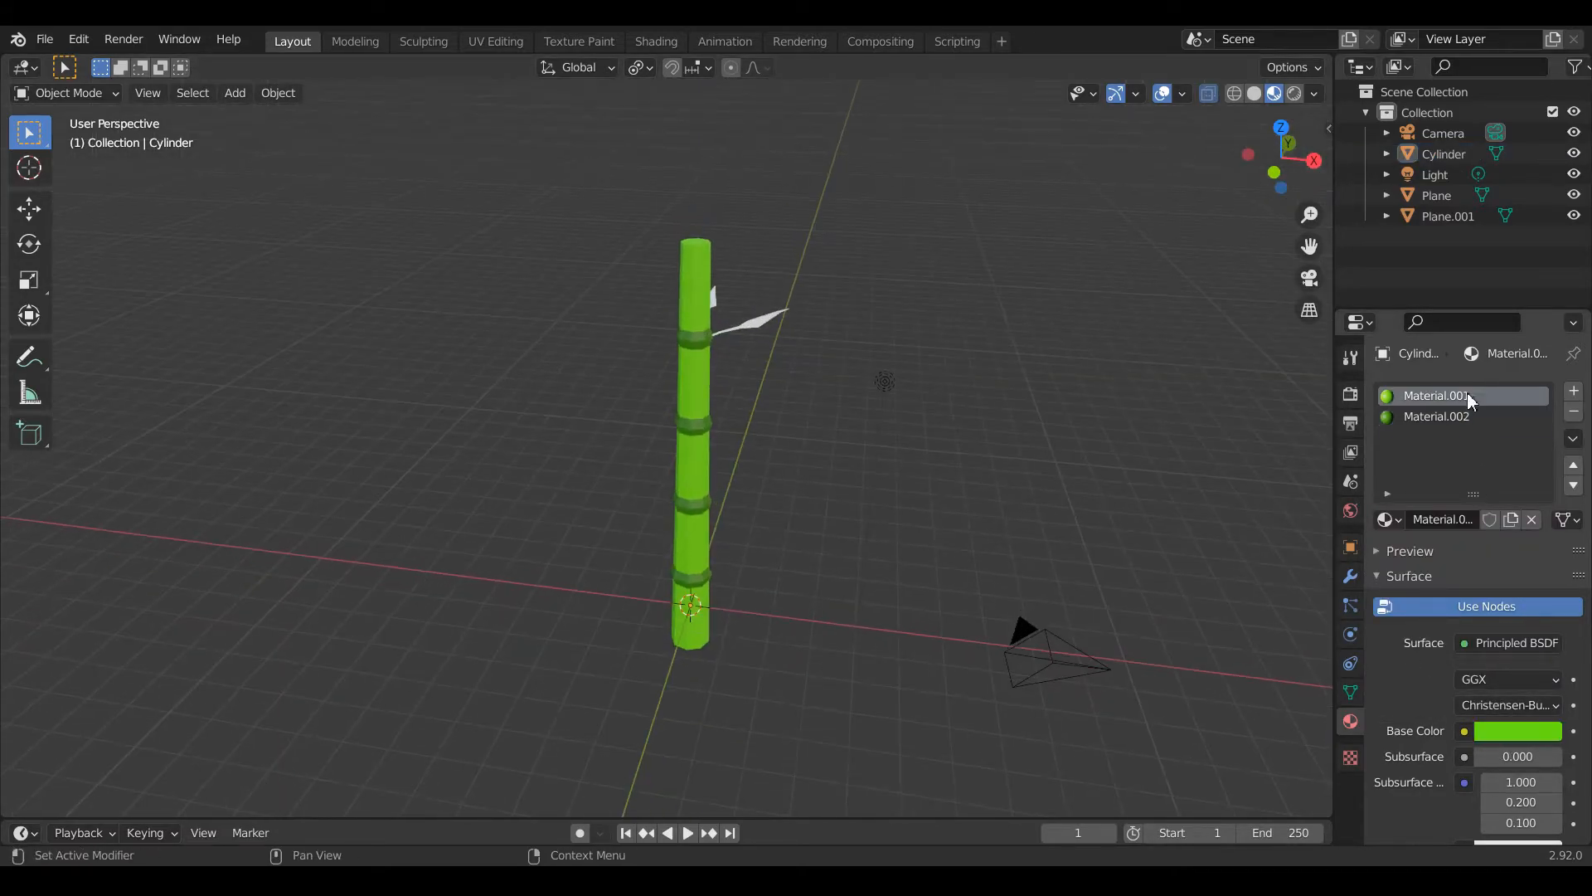
pyautogui.click(1503, 729)
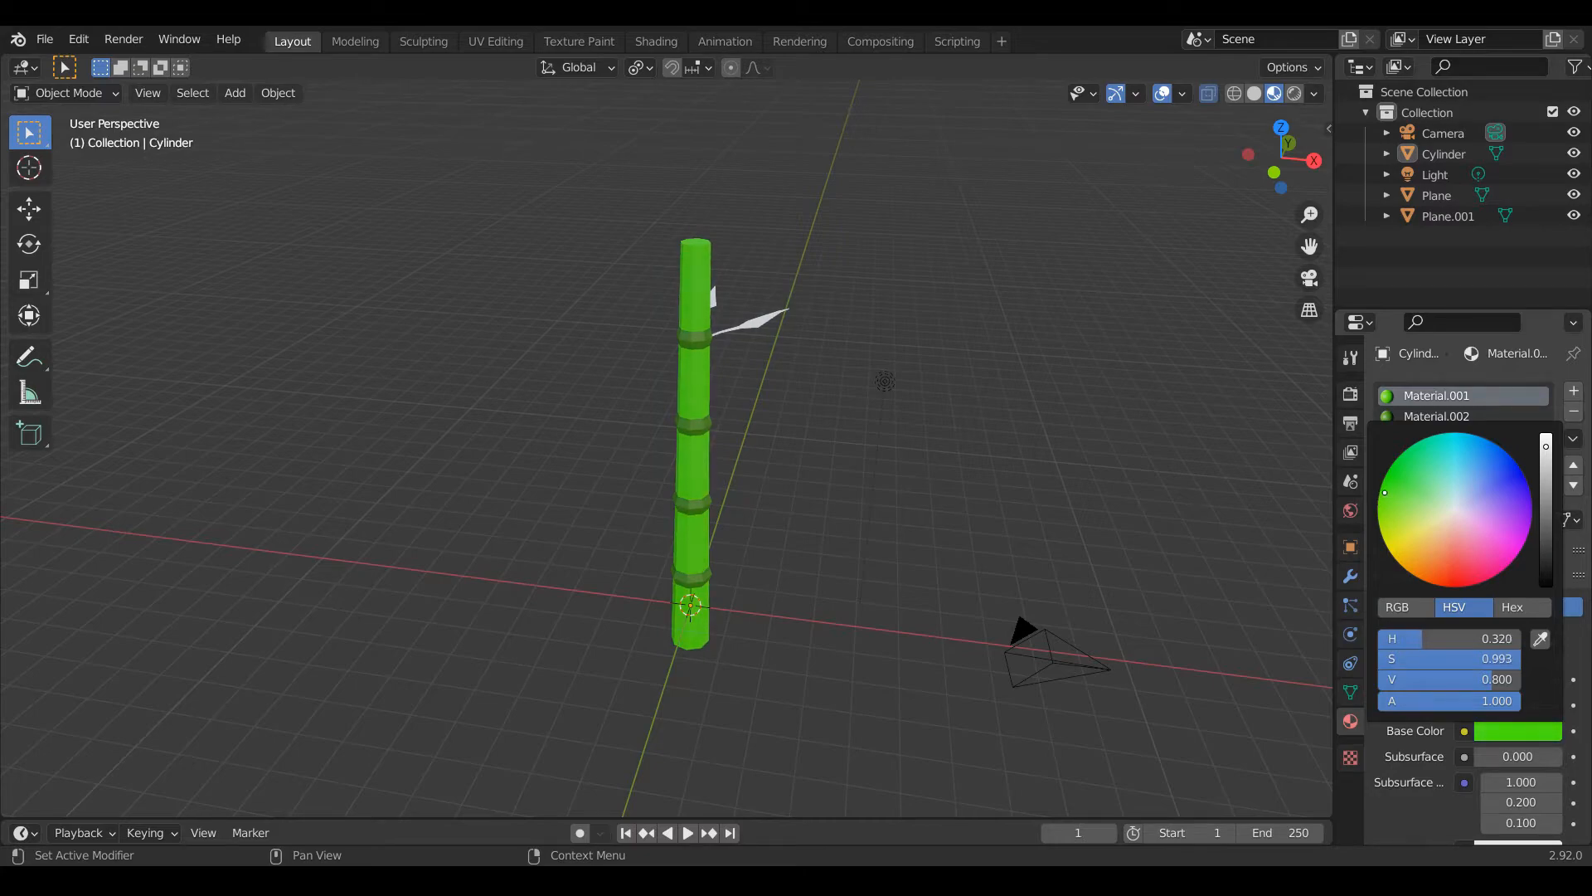
pyautogui.scroll(2, 1037, 487)
# Resample the stalk's adjusted green for Material.002's base color and lower its brightness to a dark green.
pyautogui.click(1443, 416)
pyautogui.click(1530, 729)
pyautogui.click(1540, 638)
pyautogui.click(702, 365)
pyautogui.click(1533, 730)
pyautogui.moveTo(1546, 480); pyautogui.dragTo(1546, 519)
# Apply the stalk's Material.001 to both leaves.
pyautogui.moveTo(1273, 170); pyautogui.dragTo(1154, 211)
pyautogui.click(749, 372)
pyautogui.click(1388, 478)
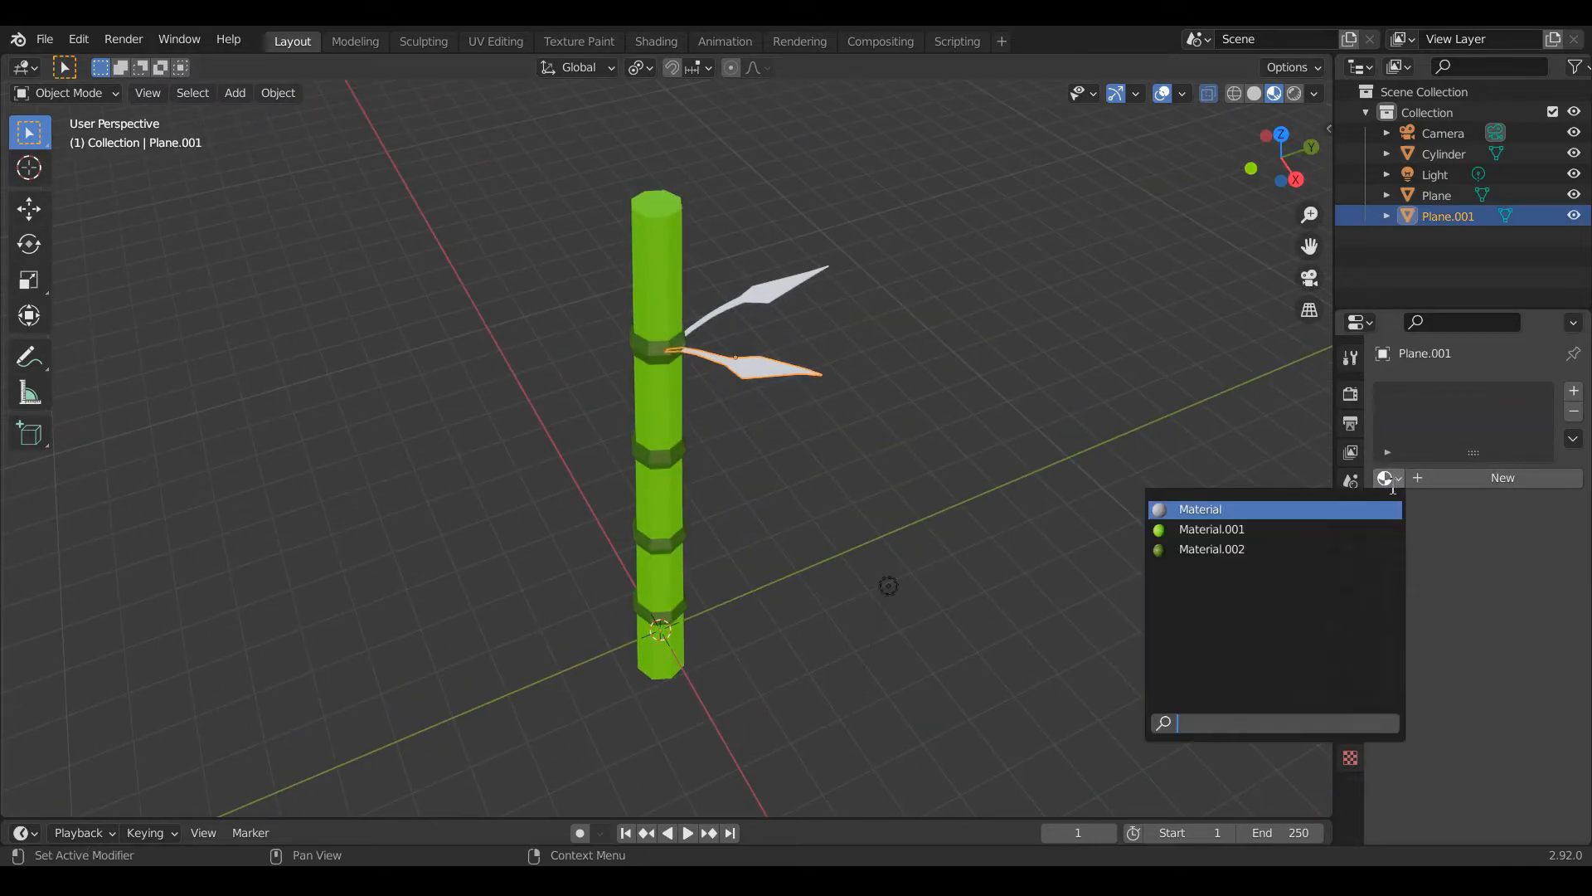
pyautogui.click(1269, 529)
pyautogui.click(849, 351)
pyautogui.click(768, 289)
pyautogui.click(1388, 478)
pyautogui.click(1244, 529)
pyautogui.click(942, 384)
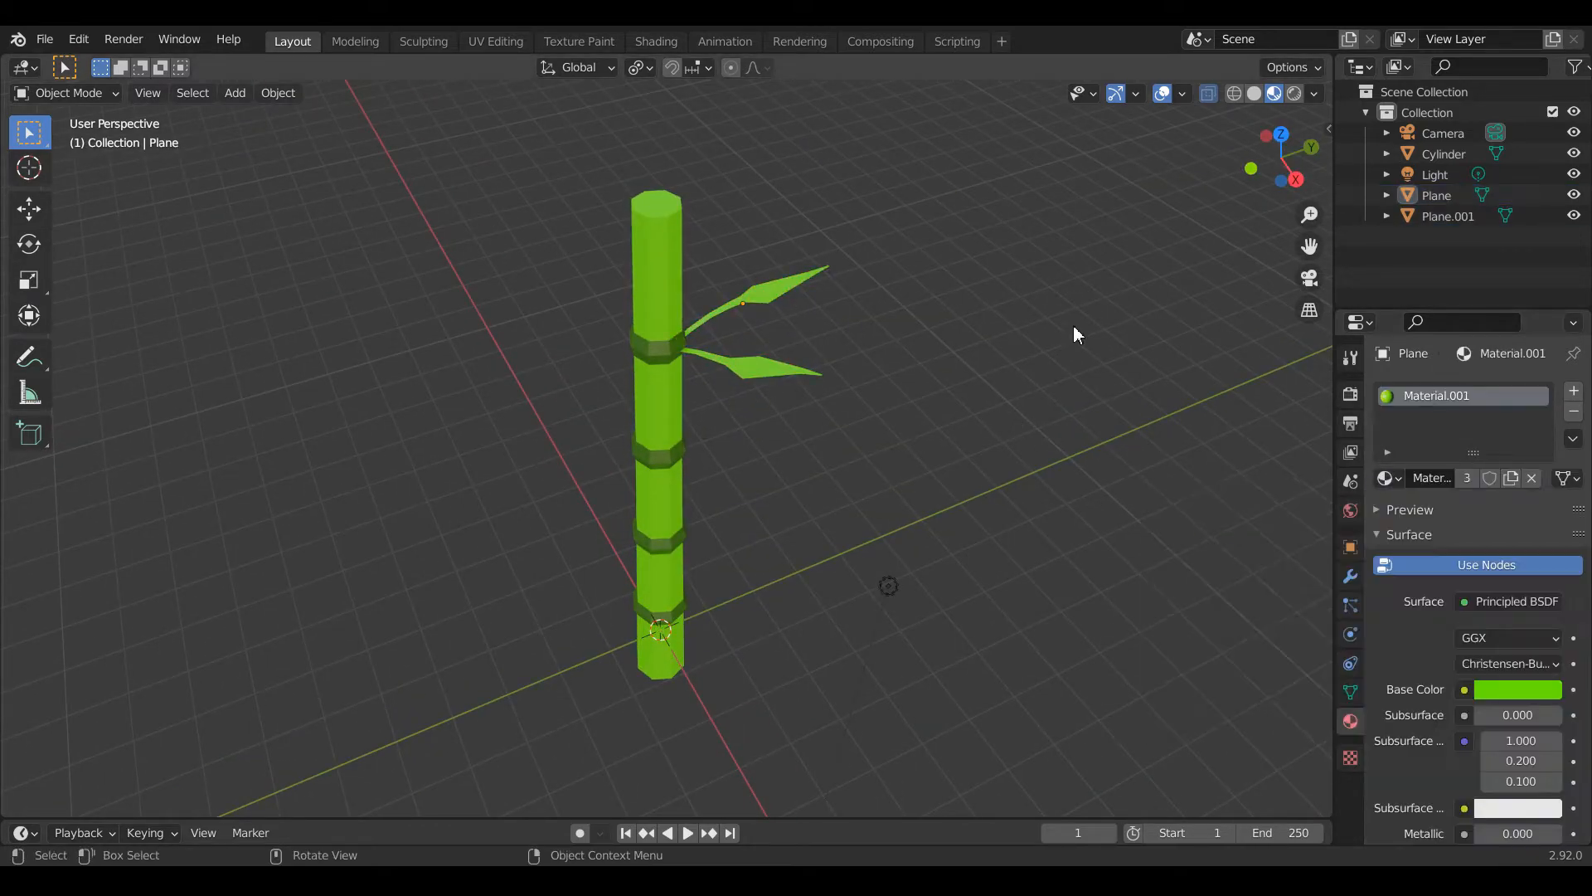
pyautogui.moveTo(1282, 158); pyautogui.dragTo(1244, 151)
pyautogui.moveTo(788, 574); pyautogui.dragTo(551, 472)
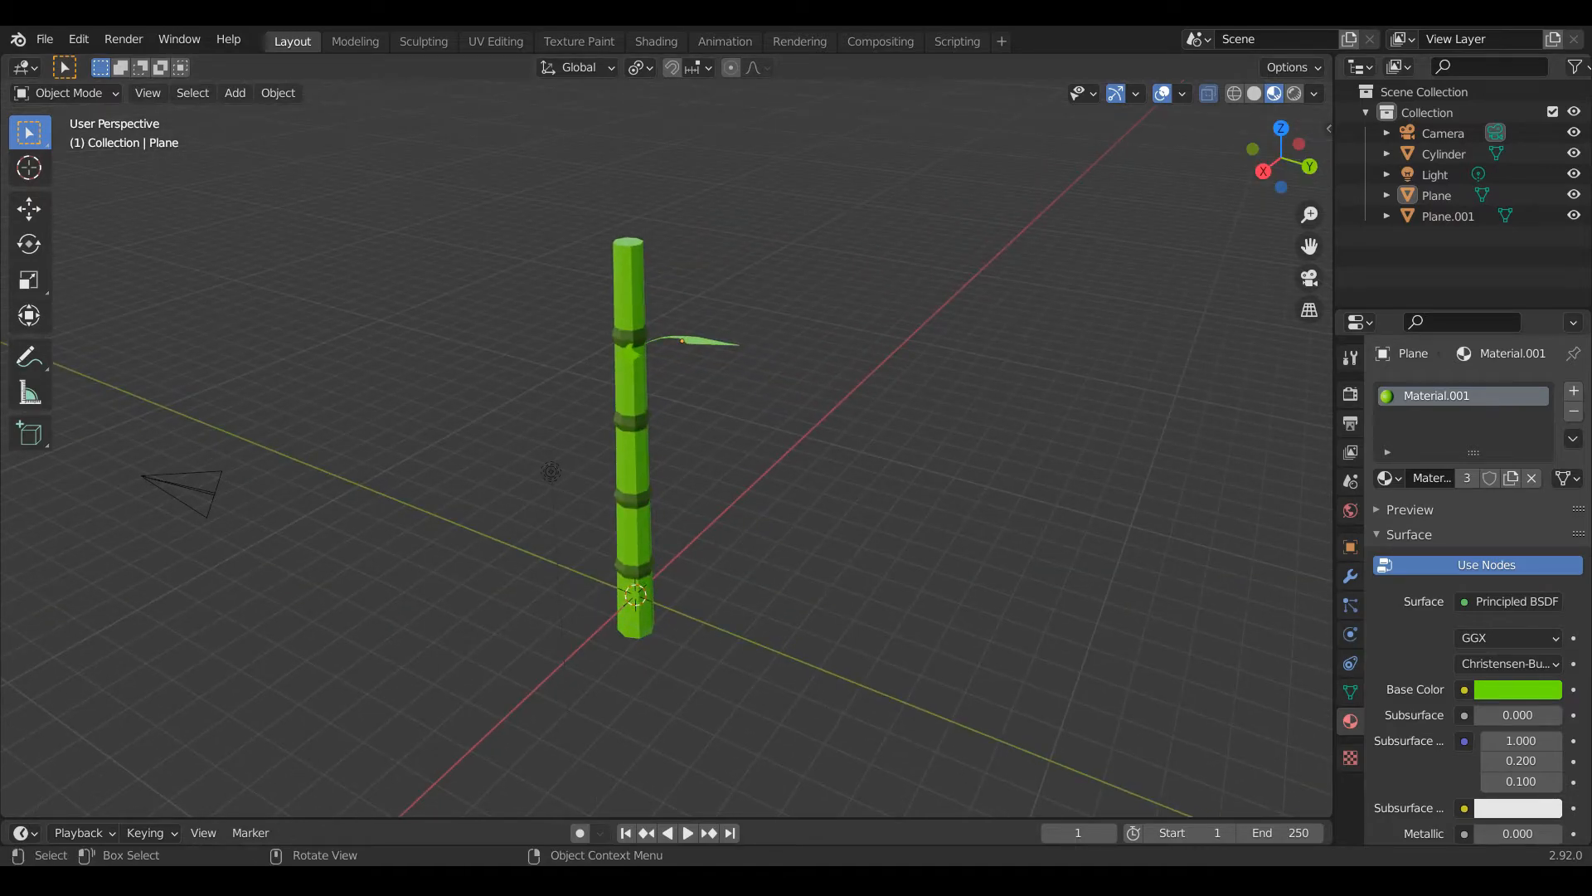
pyautogui.moveTo(1274, 173); pyautogui.dragTo(1418, 173)
pyautogui.scroll(2, 789, 331)
pyautogui.moveTo(1309, 246); pyautogui.dragTo(1331, 316)
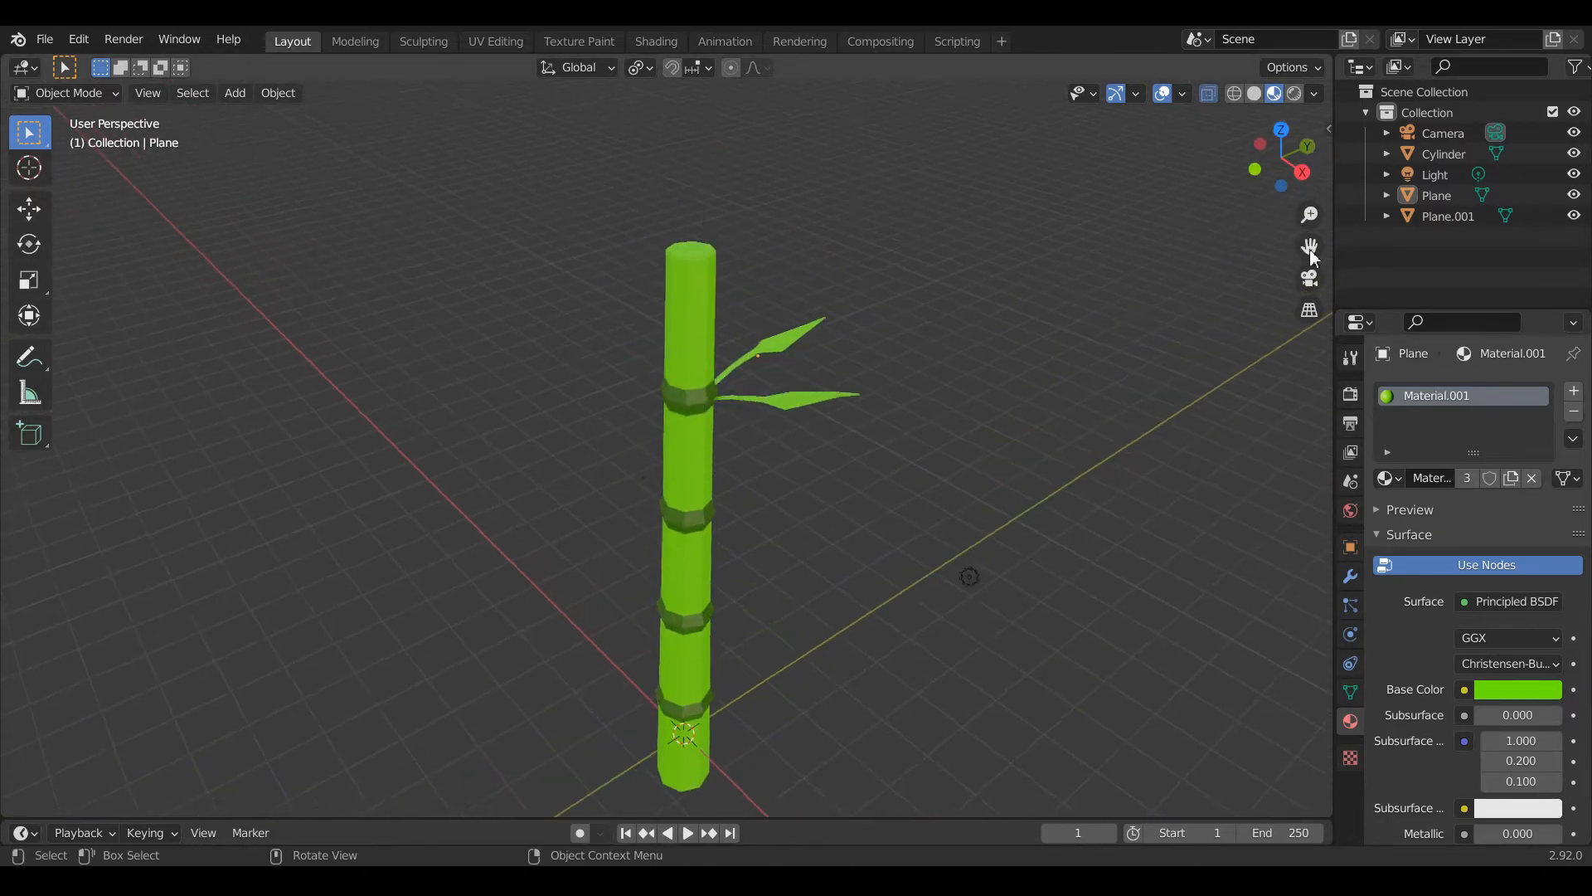
# Shorten the second leaf by deleting the inner vertices of its stem, and set its origin to its geometry.
pyautogui.click(859, 395)
pyautogui.press('Tab')
pyautogui.press('KP_7')
pyautogui.click(1253, 93)
pyautogui.scroll(3, 829, 464)
pyautogui.moveTo(826, 463)
pyautogui.mouseDown()
pyautogui.moveTo(1049, 618)
pyautogui.moveTo(992, 628)
pyautogui.mouseUp()
pyautogui.press('x')
pyautogui.click(996, 599)
pyautogui.press('Tab')
pyautogui.rightClick(1068, 467)
pyautogui.click(1137, 473)
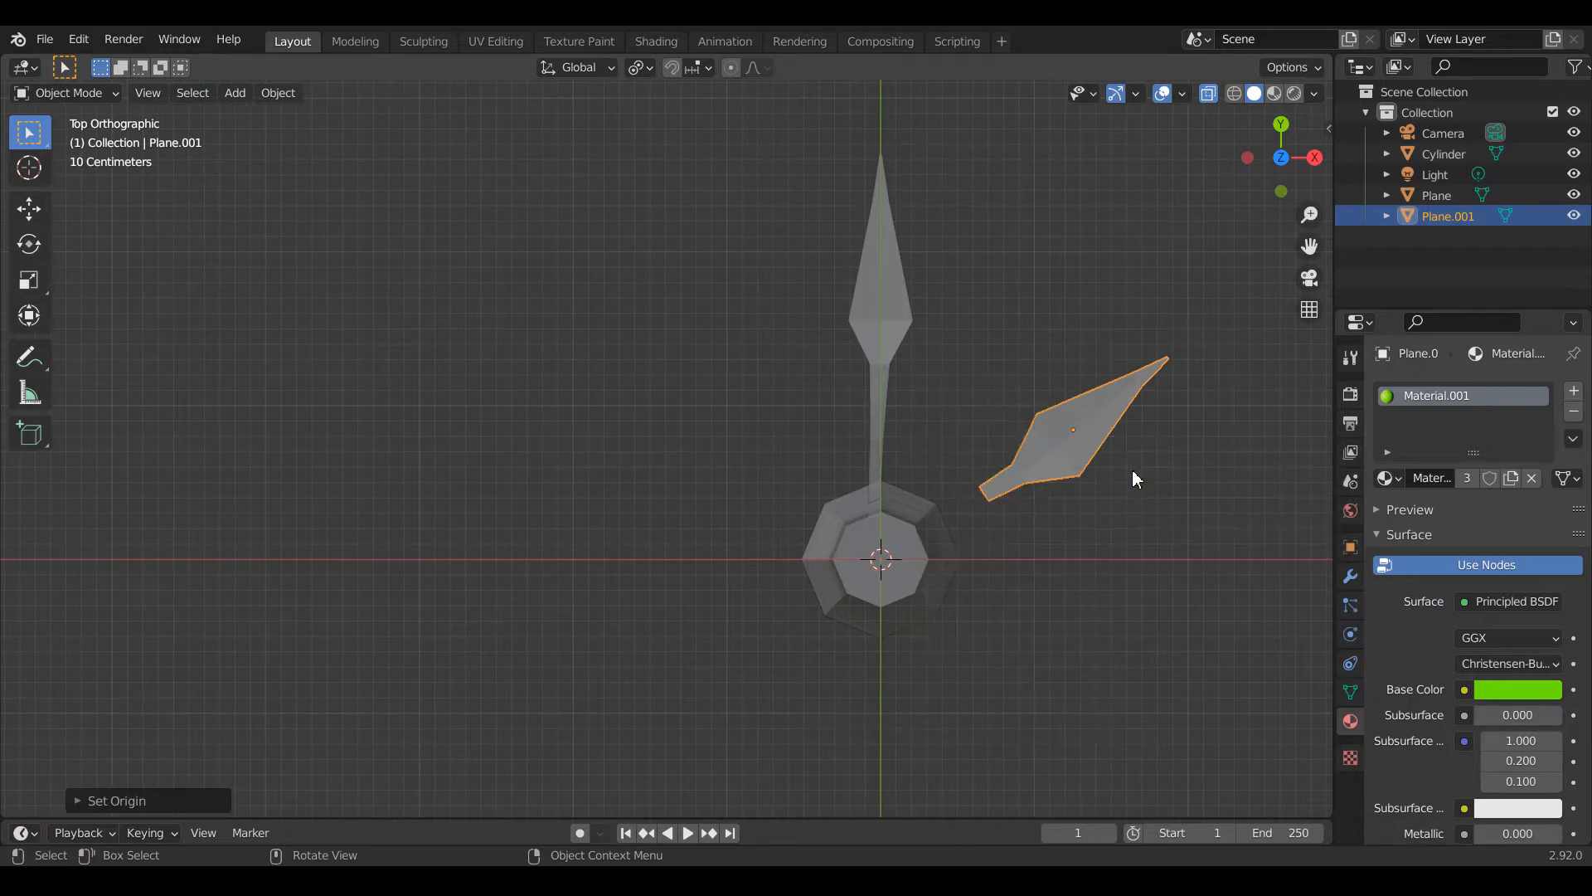
# Move the shortened leaf against the stalk's upper ring and rotate it to tilt outward.
pyautogui.press('g')
pyautogui.click(1077, 518)
pyautogui.press('r')
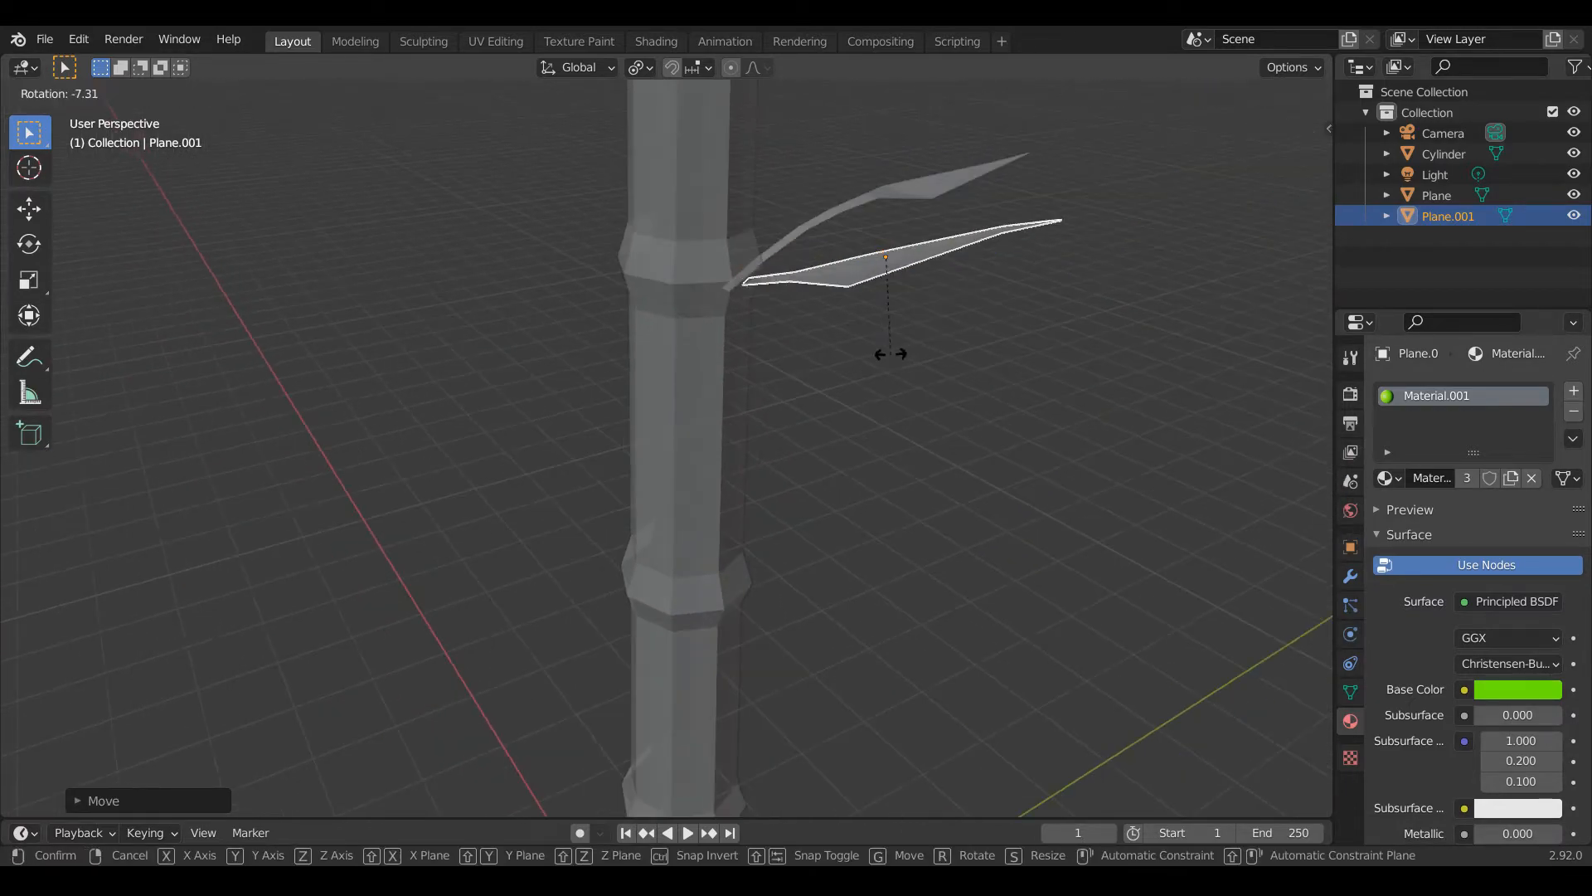
pyautogui.click(906, 345)
# Duplicate the short leaf, then rotate the copy and move it horizontally to the neighbouring side of the upper ring.
pyautogui.moveTo(1080, 241); pyautogui.dragTo(1039, 439, button='middle')
pyautogui.hotkey('shift', 'd')
pyautogui.hotkey('shift', 'z')
pyautogui.click(1045, 466)
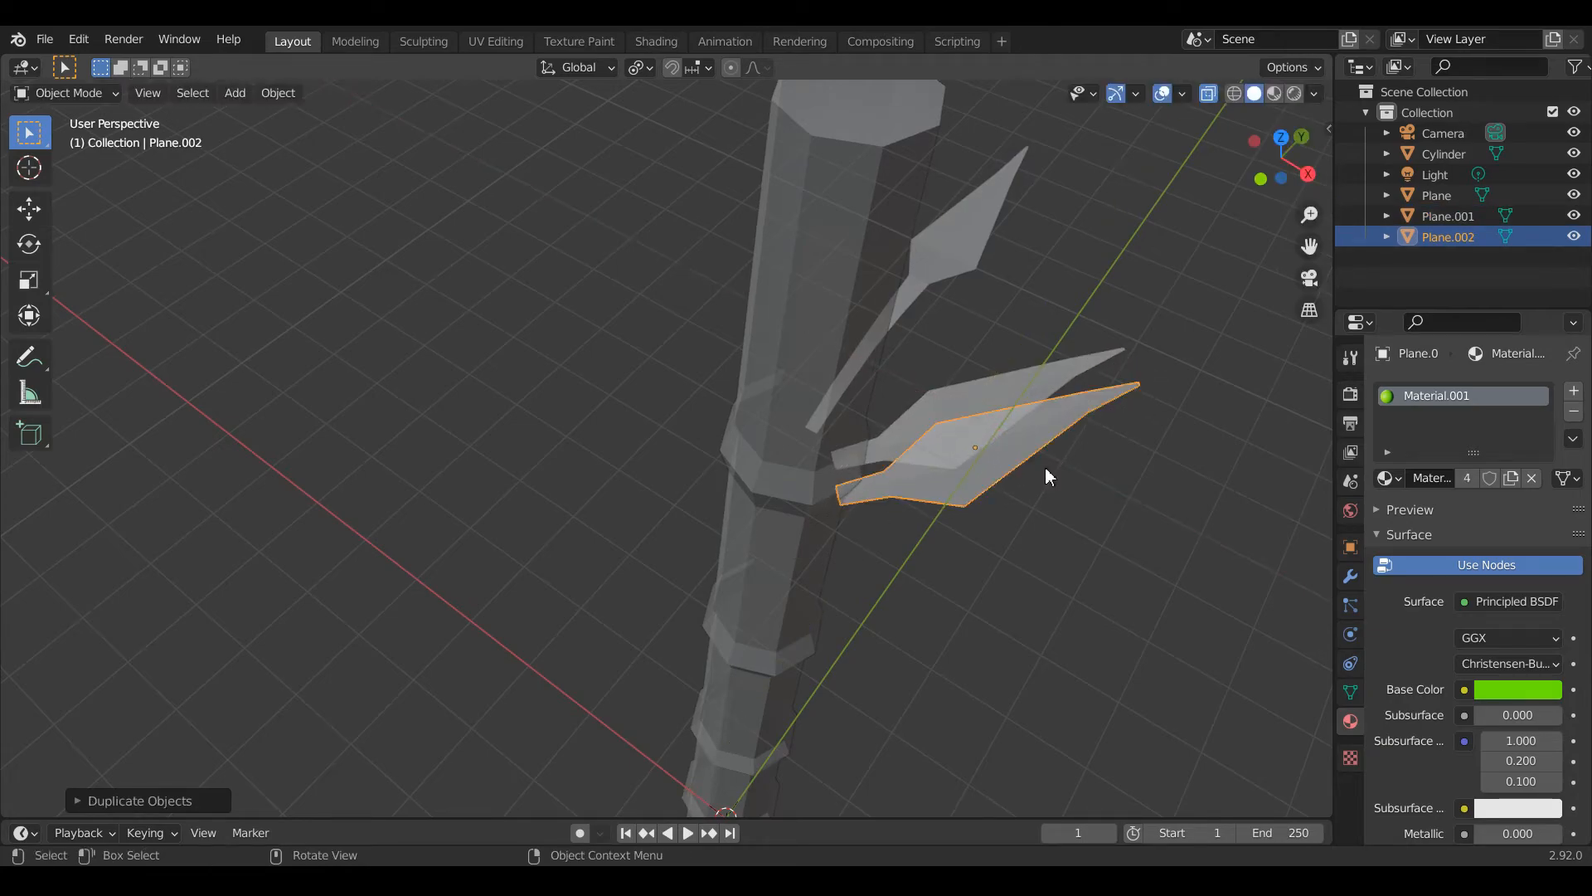
pyautogui.press('KP_7')
pyautogui.press('r')
pyautogui.hotkey('shift', 'z')
pyautogui.click(1040, 520)
pyautogui.press('g')
pyautogui.hotkey('shift', 'z')
pyautogui.click(1043, 546)
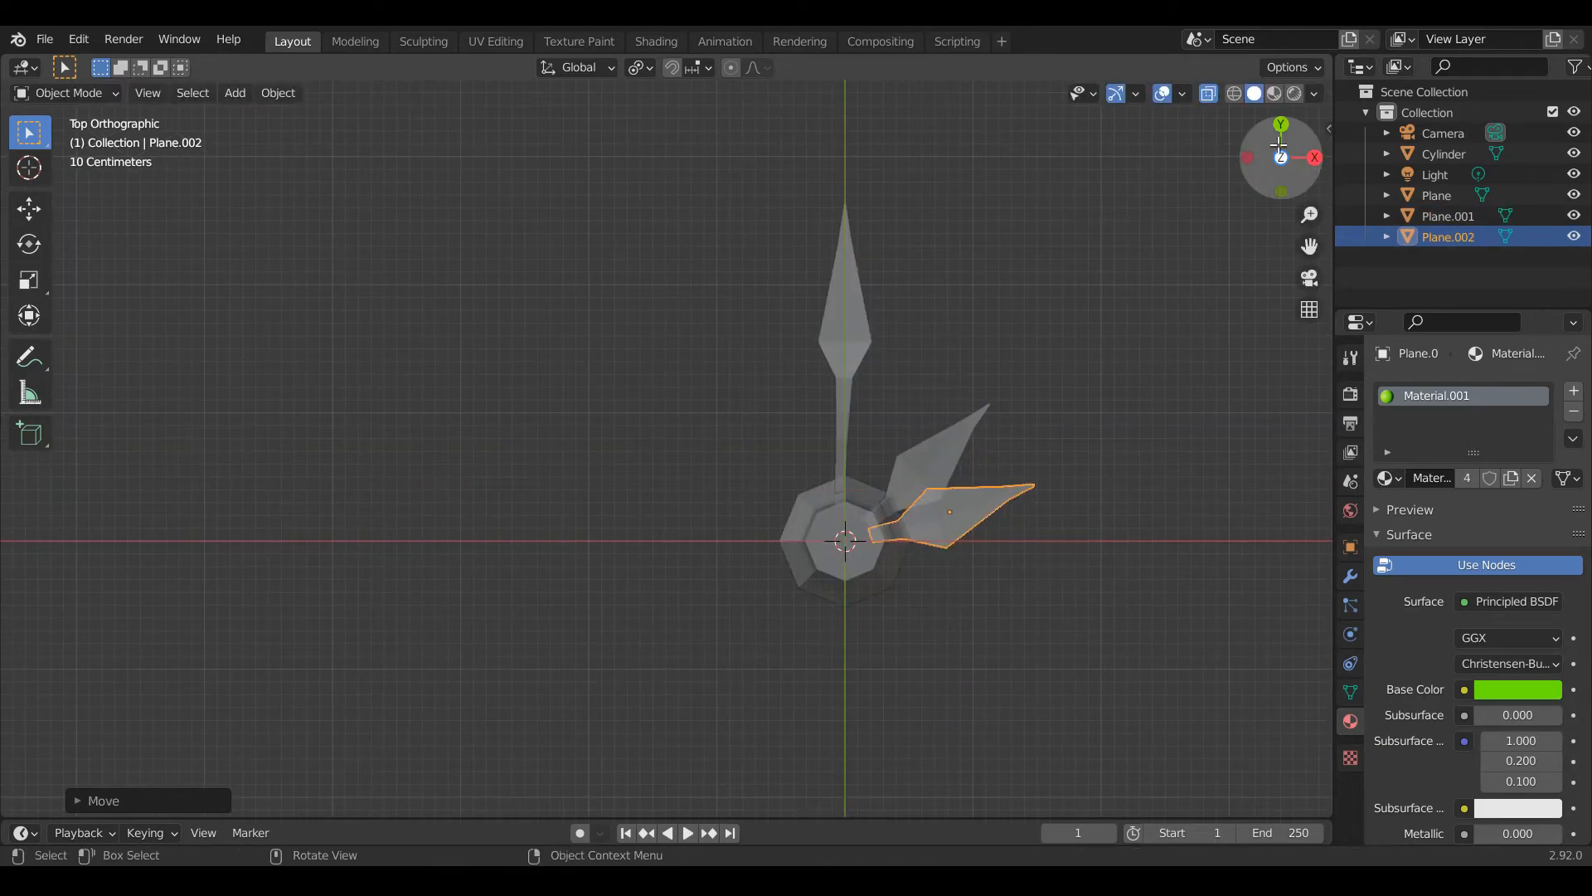
# Tilt the copied short leaf by rotating it from two viewing angles and shift it horizontally.
pyautogui.moveTo(1286, 160); pyautogui.dragTo(1228, 83)
pyautogui.press('r')
pyautogui.click(1113, 315)
pyautogui.moveTo(1286, 161); pyautogui.dragTo(1302, 261)
pyautogui.press('r')
pyautogui.click(1181, 350)
pyautogui.press('g')
pyautogui.hotkey('shift', 'z')
pyautogui.click(1209, 340)
# Realign the copied short leaf beside the stalk from above by moving and rotating it.
pyautogui.press('KP_7')
pyautogui.press('g')
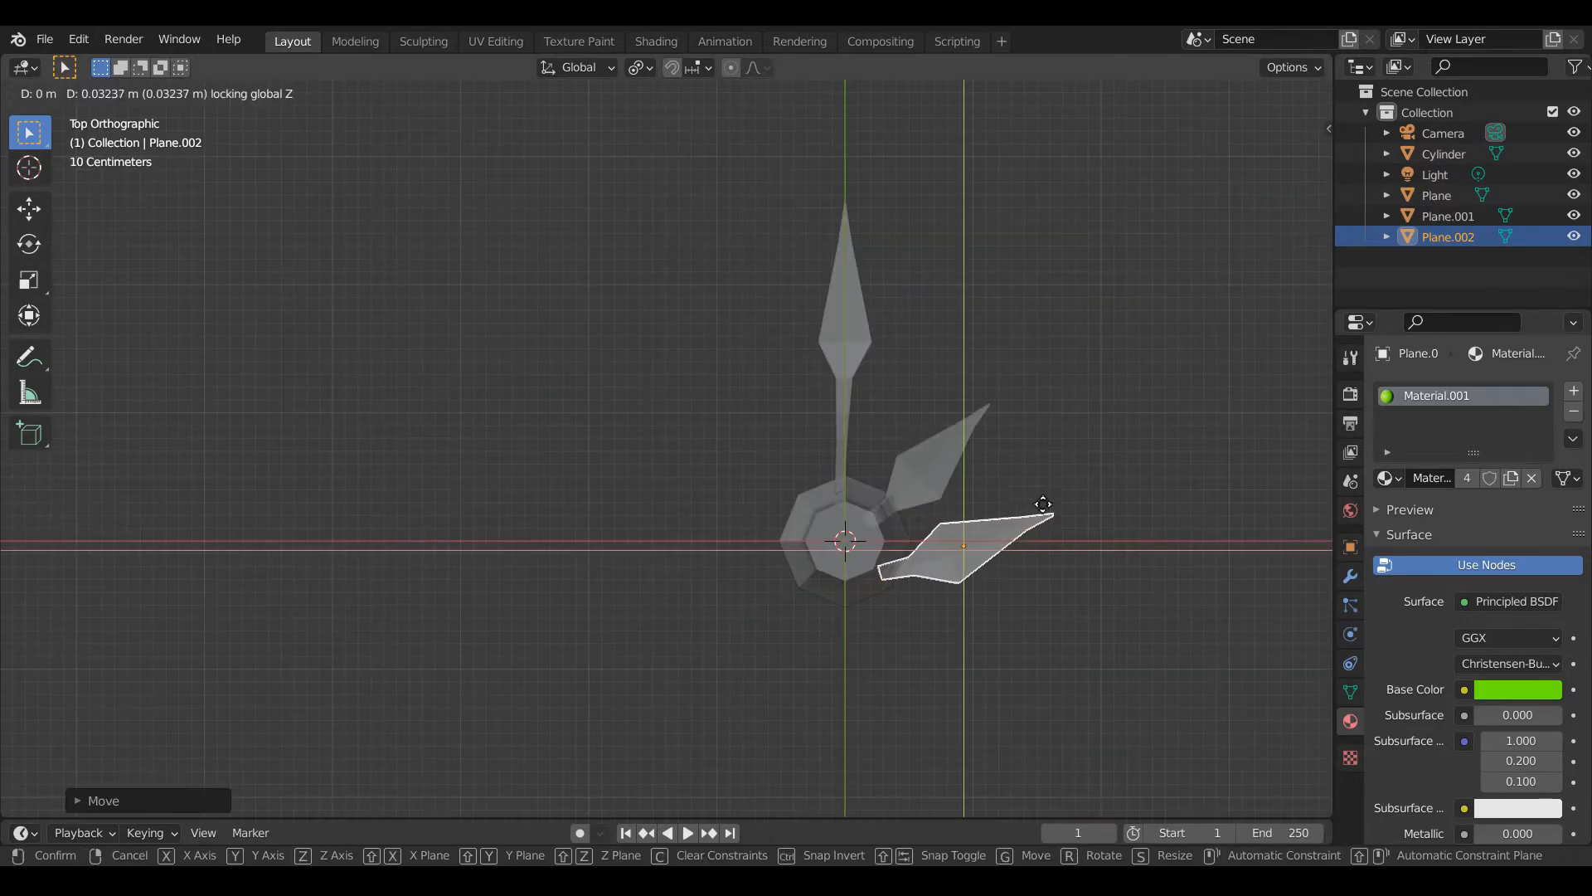
pyautogui.click(1047, 477)
pyautogui.press('r')
pyautogui.click(1043, 487)
# Scale the copied leaf's mesh in Edit Mode and move the leaf horizontally into place at the upper ring.
pyautogui.press('Tab')
pyautogui.press('s')
pyautogui.click(1108, 511)
pyautogui.press('Tab')
pyautogui.press('g')
pyautogui.hotkey('shift', 'z')
pyautogui.click(1082, 521)
# Turn off X-ray and switch the viewport to Rendered shading.
pyautogui.moveTo(1285, 162)
pyautogui.mouseDown()
pyautogui.moveTo(1252, 87)
pyautogui.moveTo(1231, 92)
pyautogui.moveTo(1269, 195)
pyautogui.moveTo(1240, 116)
pyautogui.moveTo(1269, 185)
pyautogui.moveTo(1265, 34)
pyautogui.mouseUp()
pyautogui.click(1208, 93)
pyautogui.click(1294, 93)
pyautogui.scroll(-4, 1194, 213)
pyautogui.click(1274, 93)
pyautogui.click(1027, 351)
pyautogui.scroll(3, 1027, 352)
pyautogui.scroll(-4, 1072, 313)
pyautogui.scroll(-3, 1071, 314)
pyautogui.click(779, 501)
pyautogui.scroll(3, 833, 574)
pyautogui.click(1294, 93)
# Reposition the light above and to the side of the bamboo, adjusting it horizontally.
pyautogui.scroll(-2, 1281, 132)
pyautogui.scroll(2, 959, 458)
pyautogui.press('g')
pyautogui.click(995, 288)
pyautogui.moveTo(1281, 157); pyautogui.dragTo(1305, 211)
pyautogui.press('g')
pyautogui.hotkey('shift', 'z')
pyautogui.click(1285, 419)
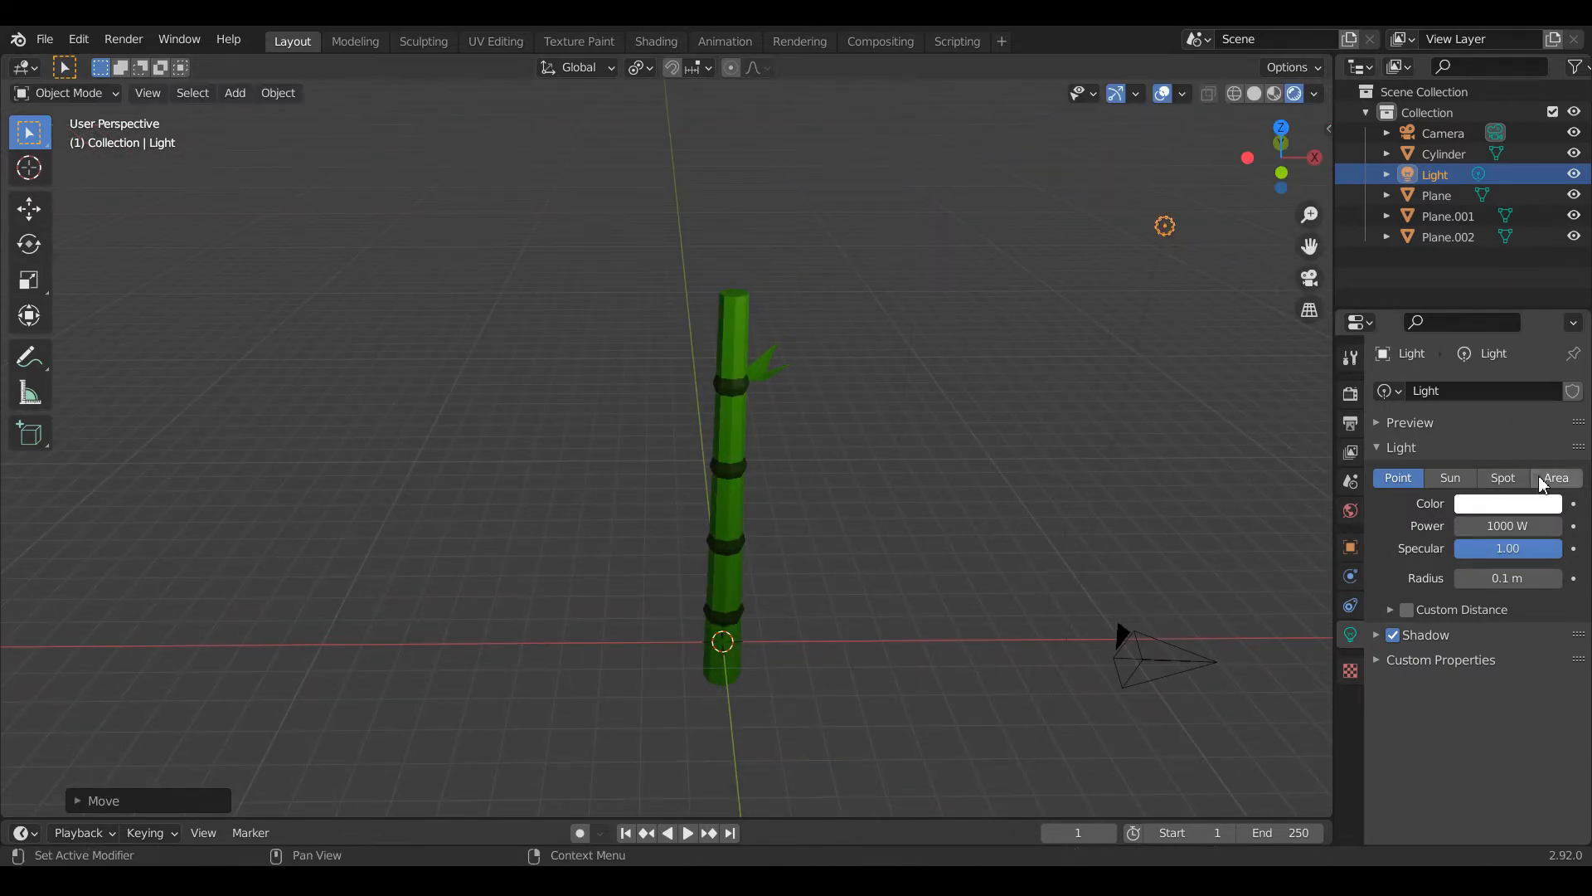
# Change the light type to Area and inspect the lit bamboo from the front.
pyautogui.click(1502, 478)
pyautogui.click(1556, 477)
pyautogui.moveTo(1183, 308); pyautogui.dragTo(1191, 714, button='middle')
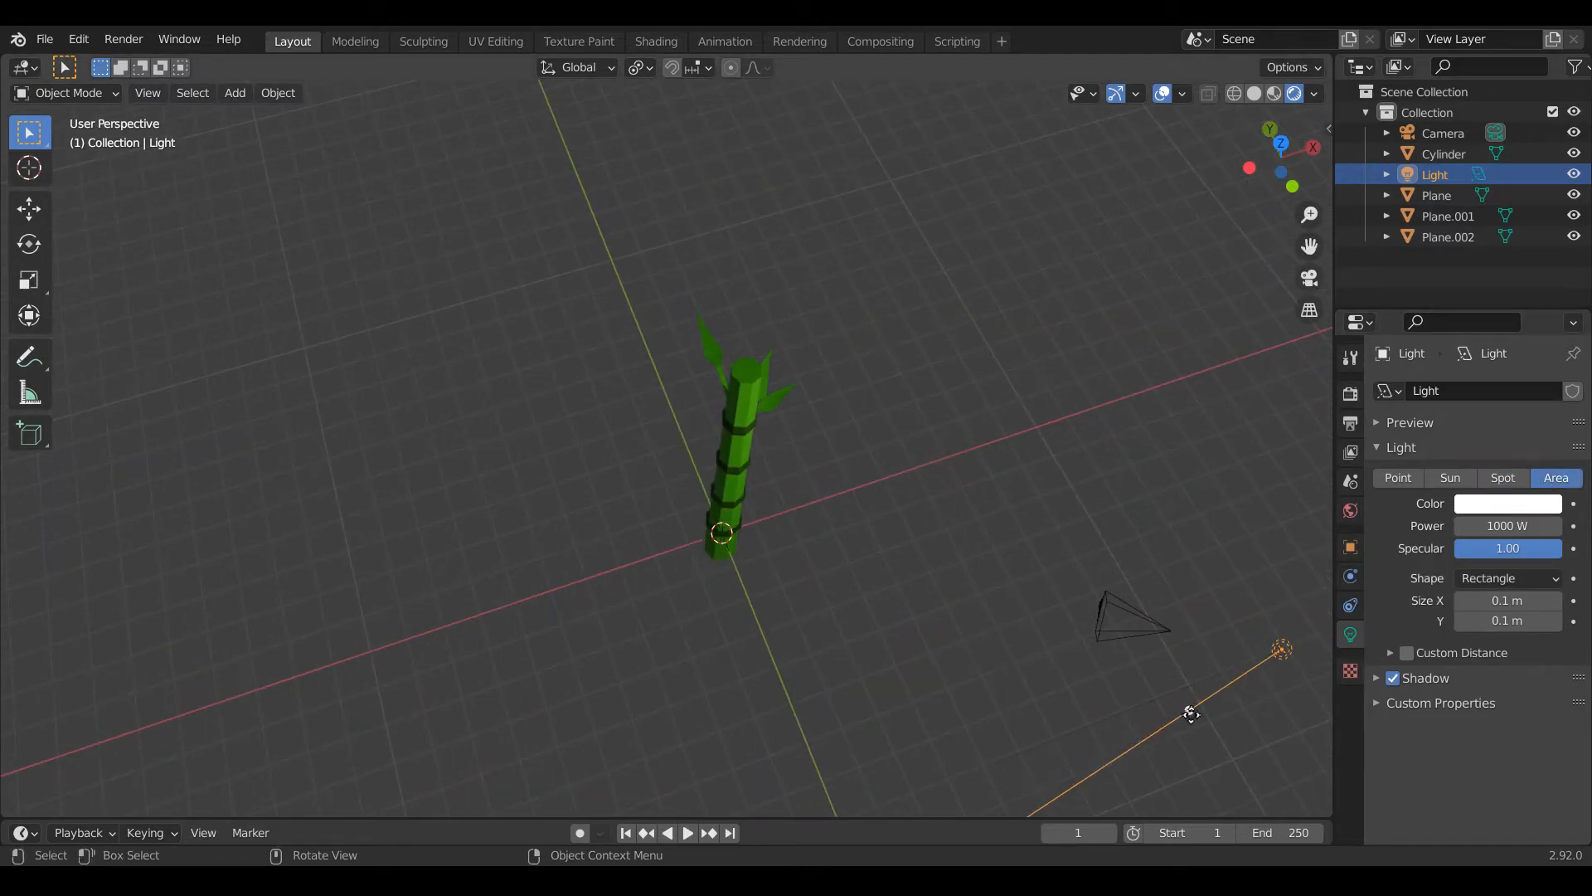
pyautogui.press('KP_1')
pyautogui.scroll(2, 737, 500)
pyautogui.scroll(-2, 743, 408)
pyautogui.scroll(2, 743, 408)
# Duplicate the two short leaves together, rotate the copies, and move them to the opposite side of the stalk.
pyautogui.moveTo(1290, 162); pyautogui.dragTo(1261, 233)
pyautogui.click(803, 400)
pyautogui.press('KP_7')
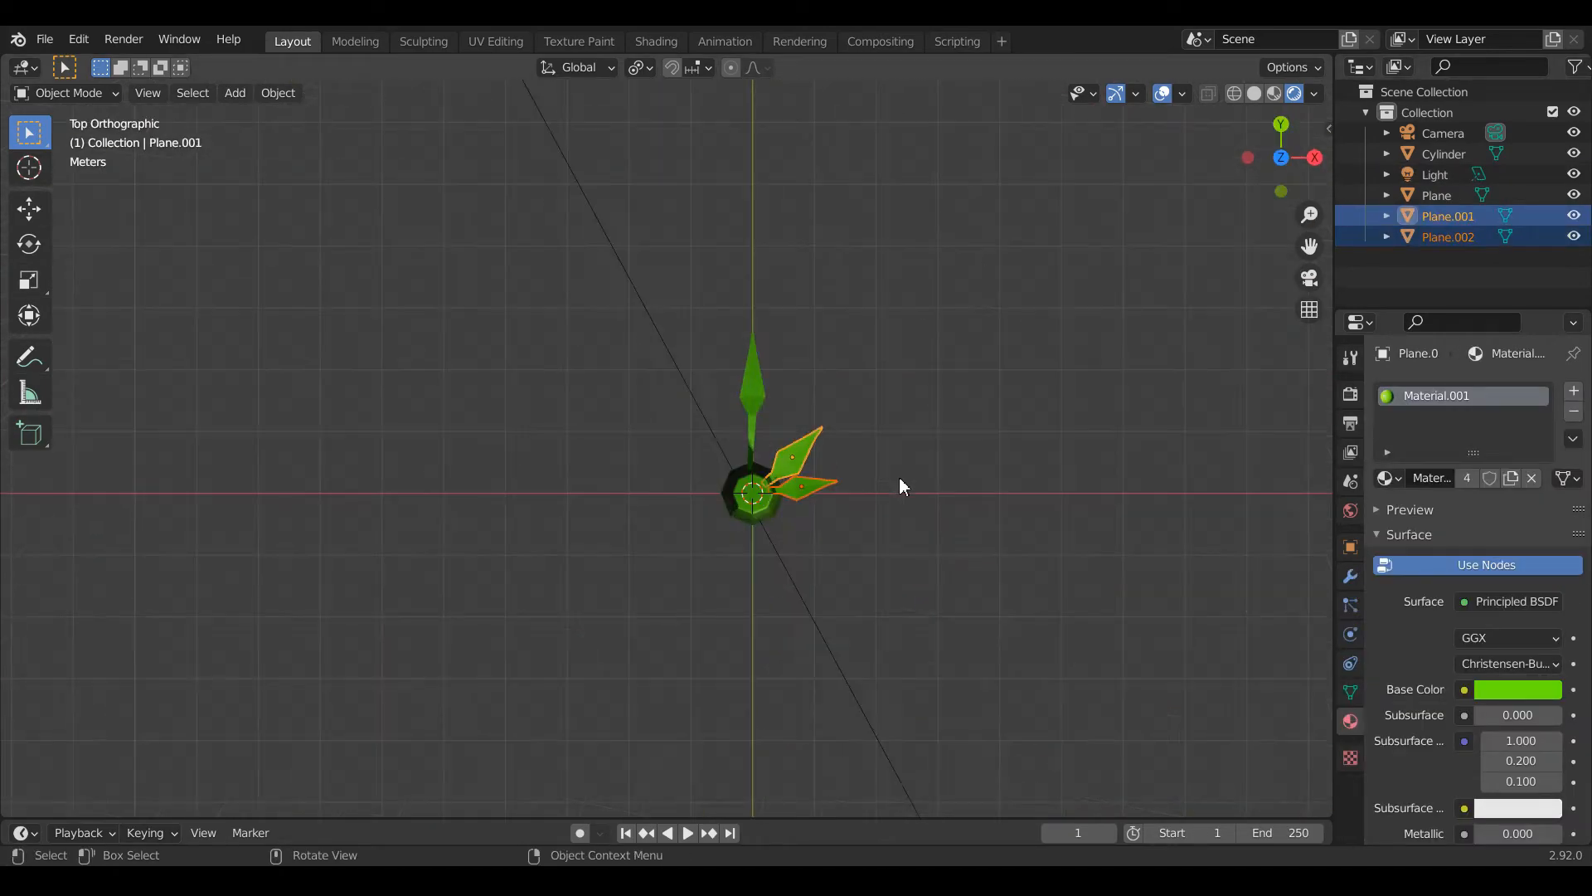
pyautogui.hotkey('shift', 'd')
pyautogui.press('r')
pyautogui.press('z')
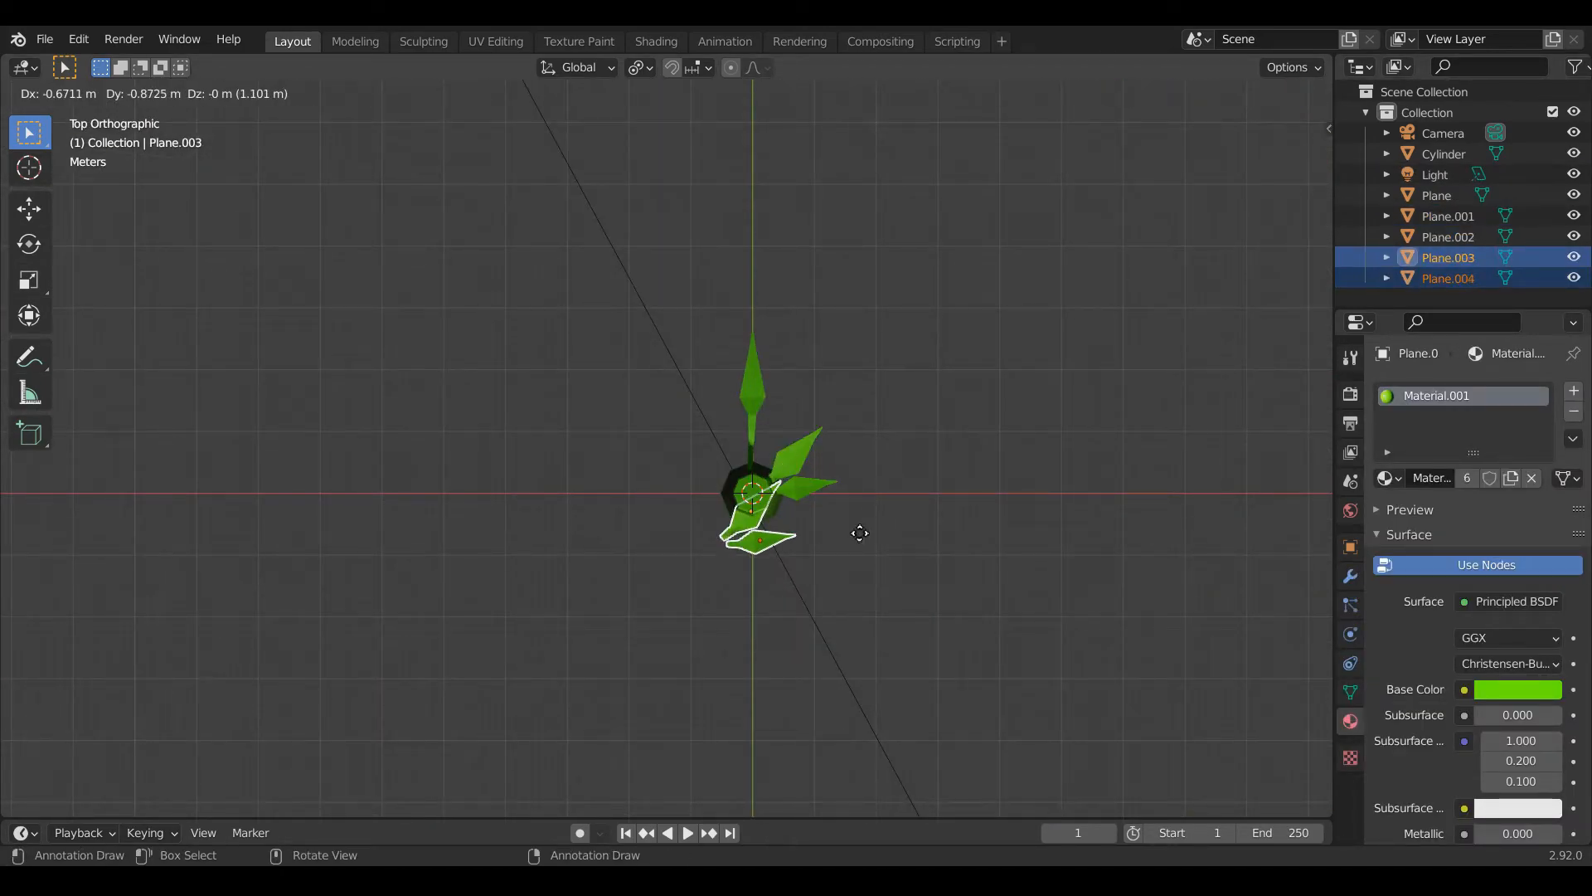
pyautogui.click(764, 618)
pyautogui.press('g')
pyautogui.press('z')
pyautogui.click(723, 676)
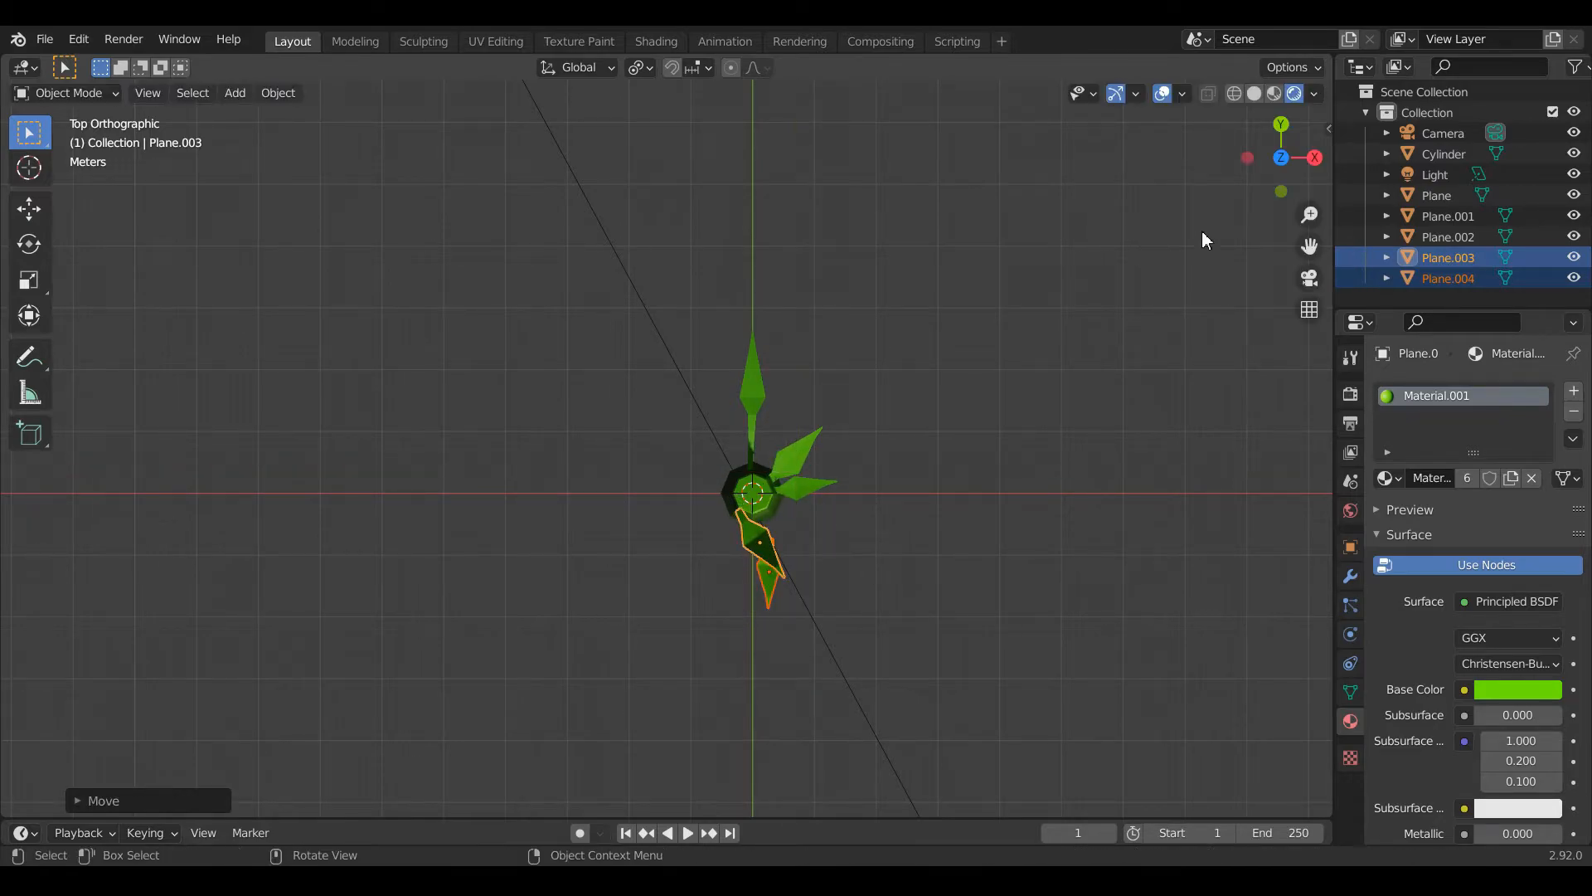
# Lower the two copied leaves along Z to the second ring from the top of the stalk.
pyautogui.moveTo(1152, 256); pyautogui.dragTo(913, 467, button='middle')
pyautogui.press('g')
pyautogui.press('z')
pyautogui.click(910, 589)
pyautogui.moveTo(718, 308); pyautogui.dragTo(794, 448, button='middle')
# Rotate leaf Plane.003 about Z and move it against the stalk so it points outward.
pyautogui.click(775, 516)
pyautogui.click(771, 512)
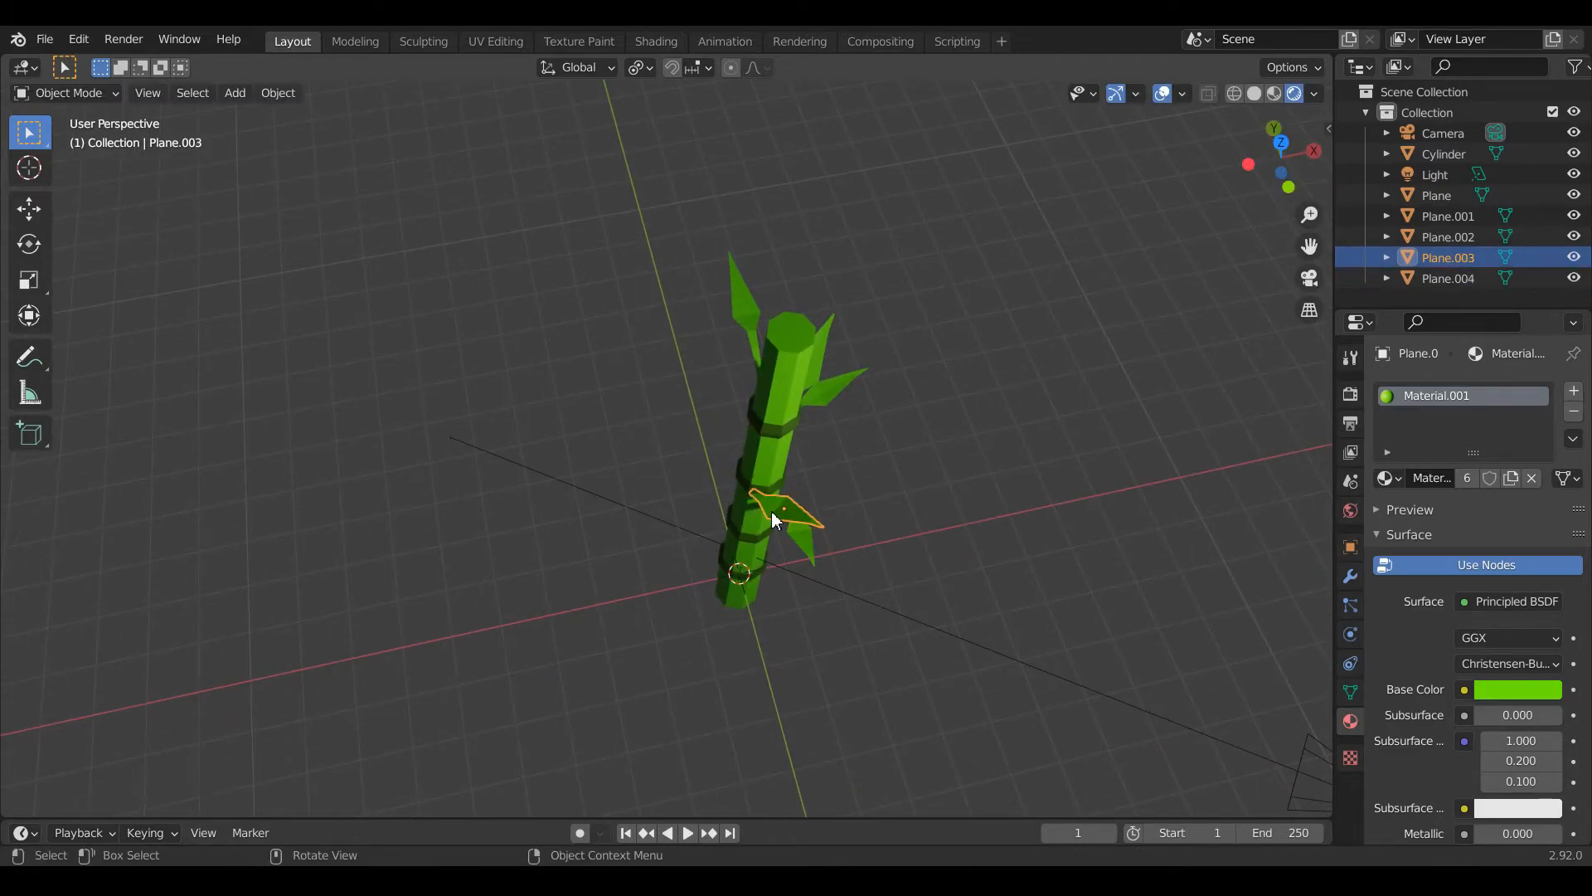
pyautogui.press('KP_7')
pyautogui.press('r')
pyautogui.press('z')
pyautogui.click(768, 570)
pyautogui.press('g')
pyautogui.click(753, 575)
# Move leaf Plane.004 around to the free side of the stalk and lower it to the third ring.
pyautogui.click(769, 571)
pyautogui.press('g')
pyautogui.hotkey('shift', 'z')
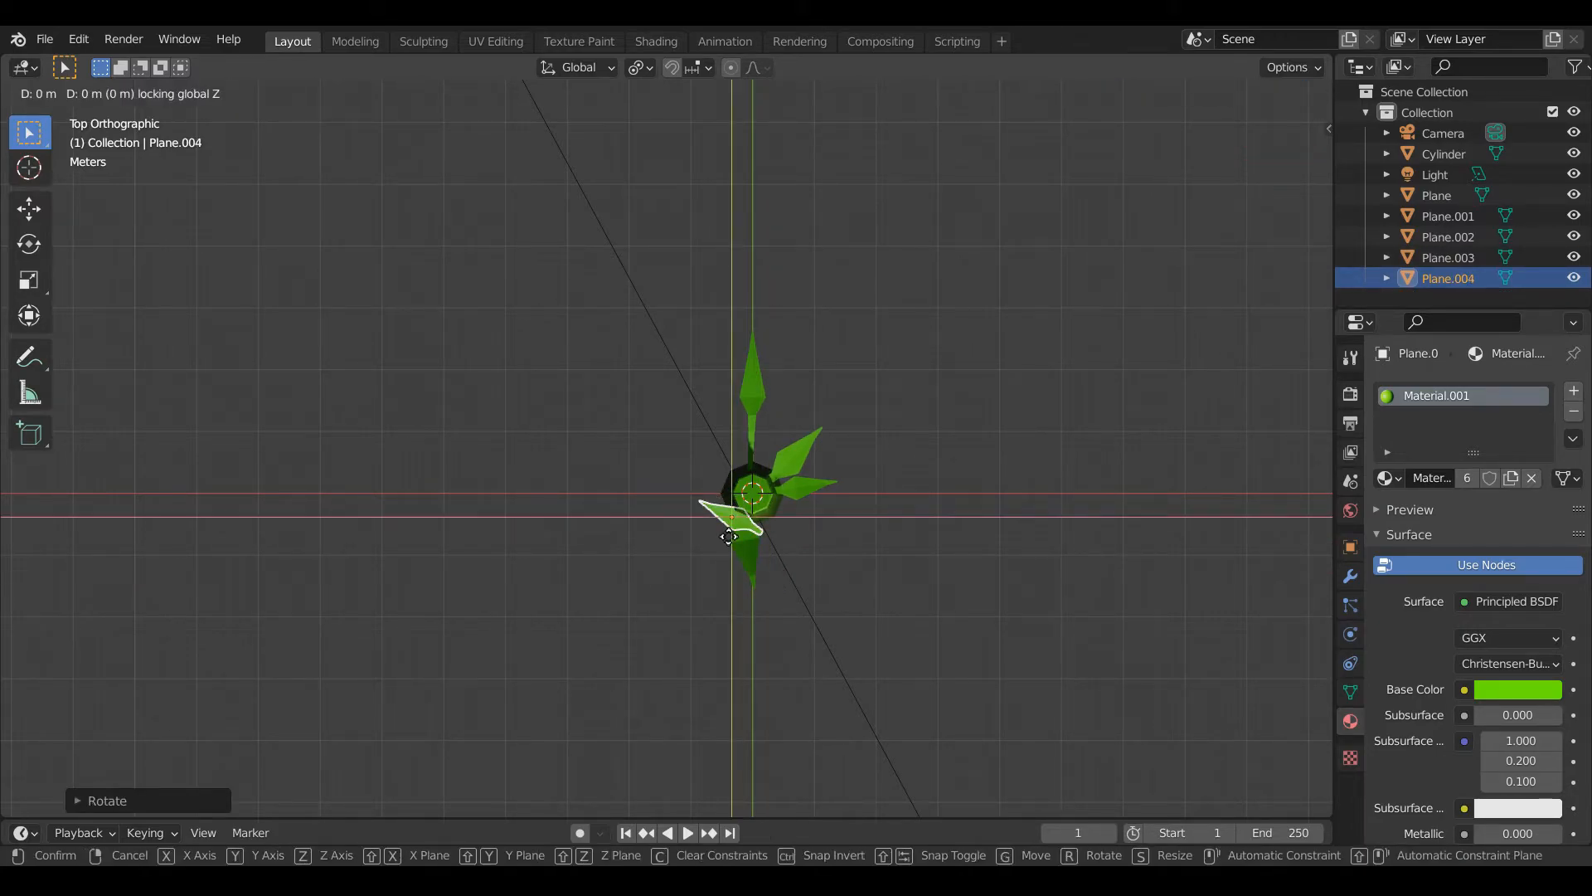
pyautogui.click(700, 485)
pyautogui.moveTo(700, 486); pyautogui.dragTo(705, 398, button='middle')
pyautogui.press('g')
pyautogui.click(838, 670)
# Duplicate leaf Plane.004 up to the second ring, then move the copy horizontally and rotate it to point outward between existing leaves.
pyautogui.moveTo(839, 670); pyautogui.dragTo(798, 489, button='middle')
pyautogui.hotkey('shift', 'd')
pyautogui.press('z')
pyautogui.click(829, 428)
pyautogui.moveTo(829, 428); pyautogui.dragTo(873, 431, button='middle')
pyautogui.press('KP_7')
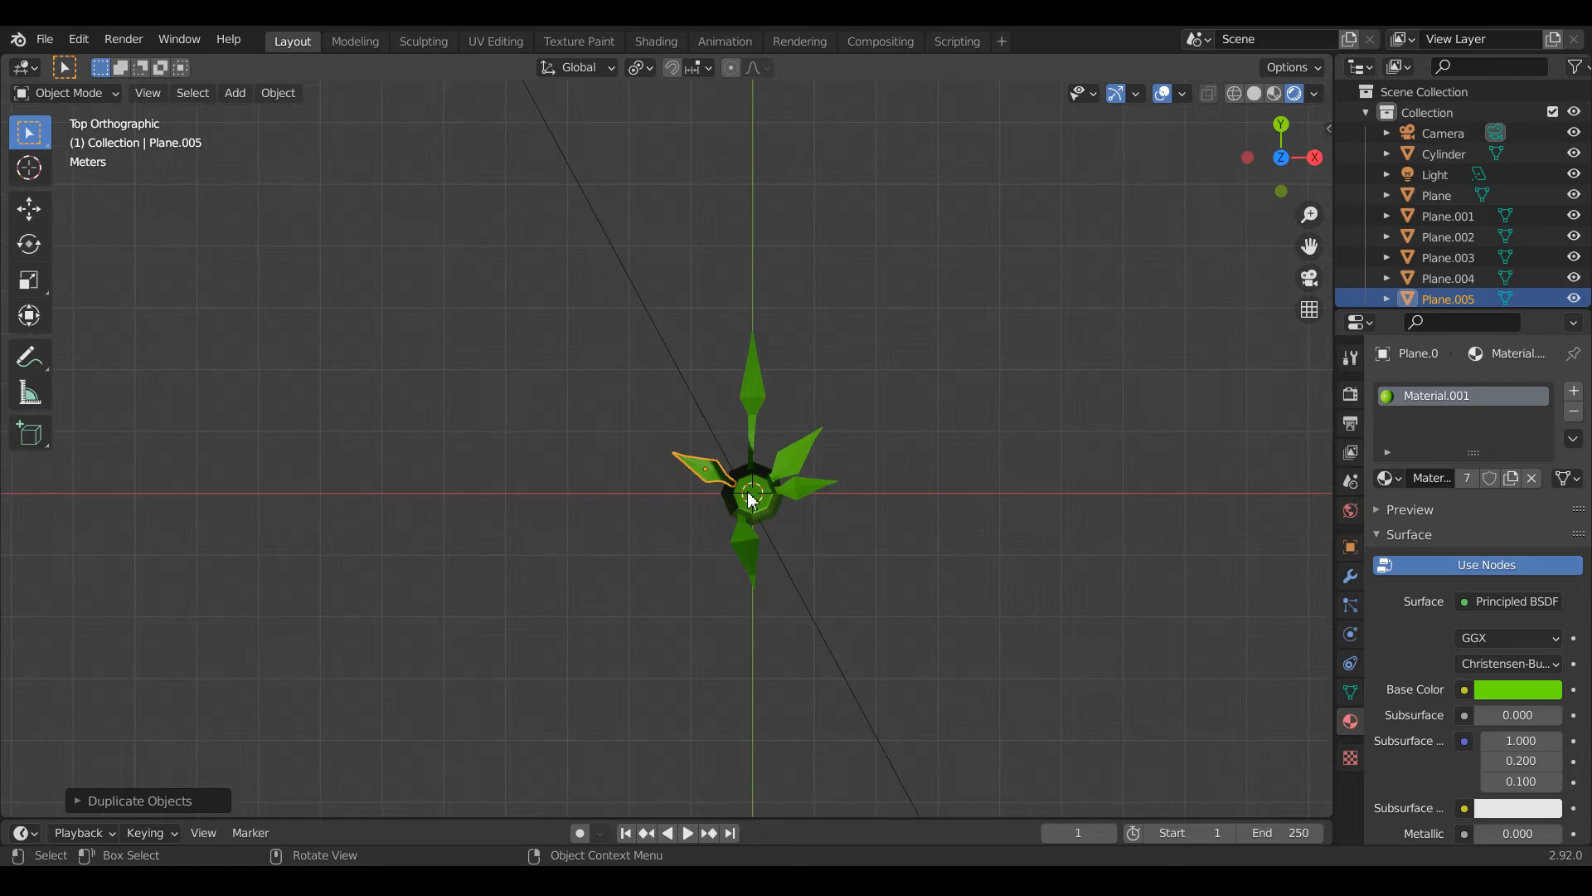
pyautogui.press('g')
pyautogui.hotkey('shift', 'z')
pyautogui.click(758, 539)
pyautogui.press('r')
pyautogui.click(808, 489)
pyautogui.moveTo(808, 490); pyautogui.dragTo(821, 339, button='middle')
pyautogui.scroll(-3, 995, 335)
pyautogui.click(1076, 335)
pyautogui.moveTo(1076, 335); pyautogui.dragTo(1166, 356, button='middle')
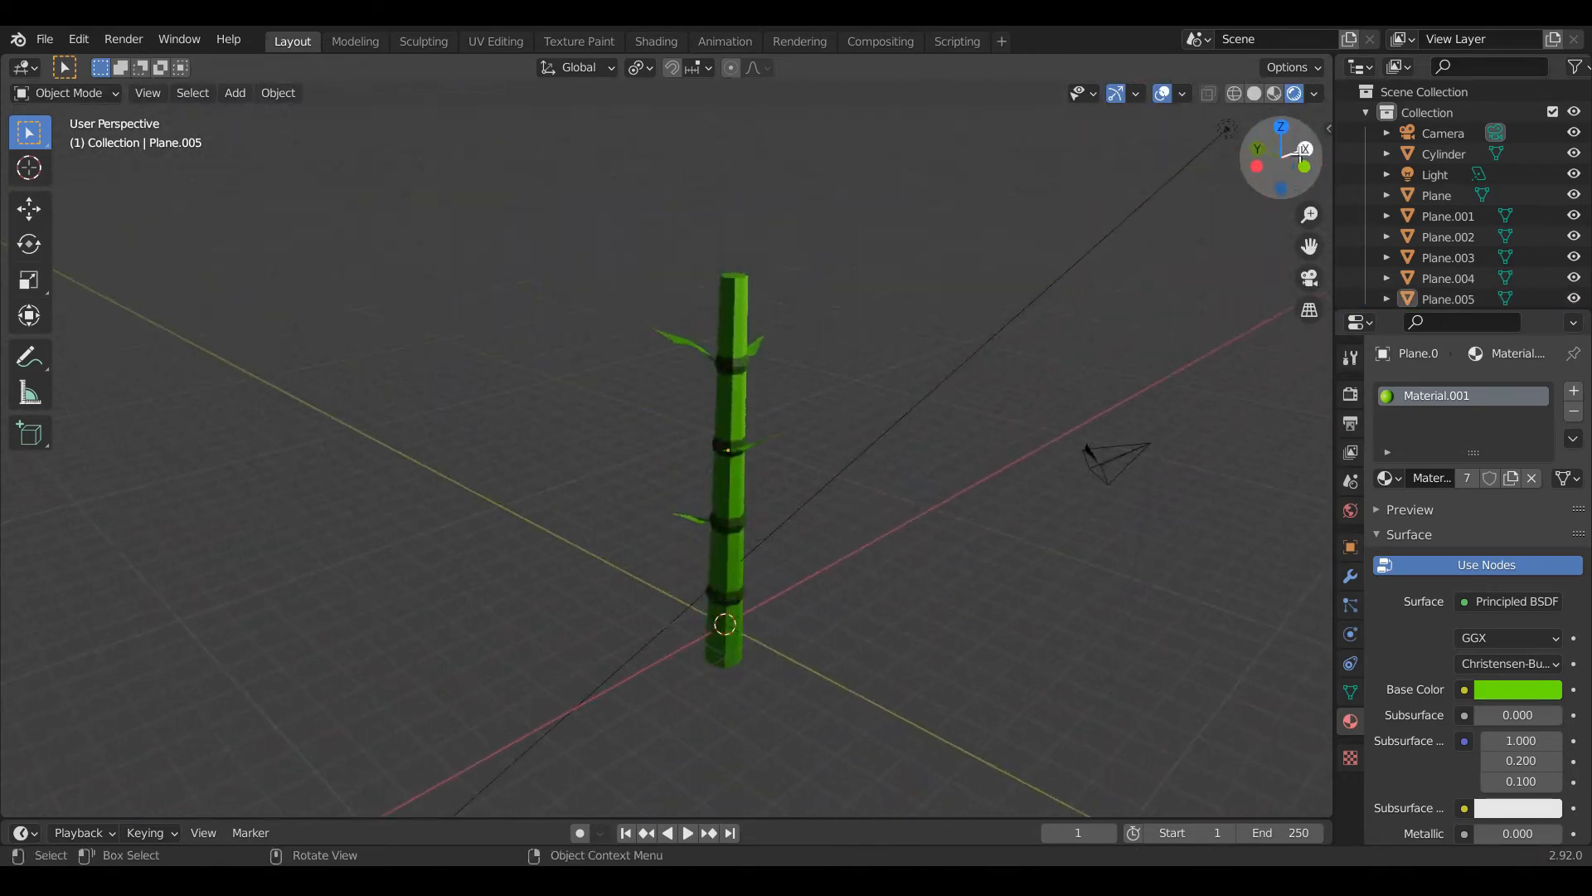
# Duplicate the long-stemmed leaf, then rotate the copy and move it horizontally to another side of the stalk.
pyautogui.press('KP_7')
pyautogui.hotkey('shift', 'd')
pyautogui.click(738, 393)
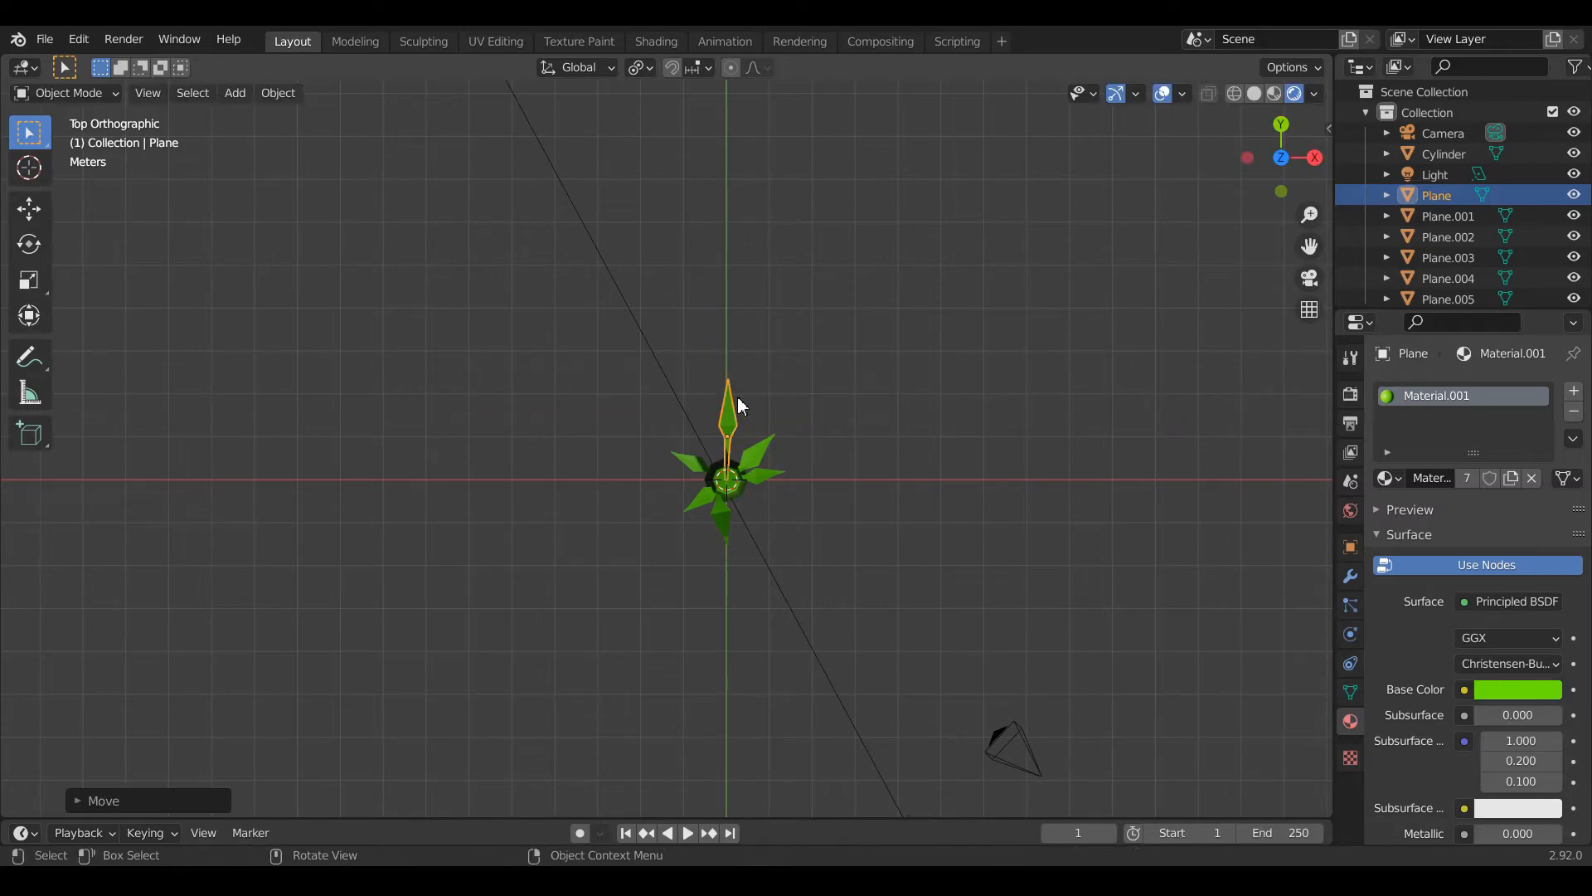
pyautogui.press('g')
pyautogui.click(740, 405)
pyautogui.press('r')
pyautogui.hotkey('shift', 'z')
pyautogui.click(789, 452)
pyautogui.press('g')
pyautogui.hotkey('shift', 'z')
pyautogui.click(830, 495)
pyautogui.press('r')
pyautogui.hotkey('shift', 'z')
pyautogui.click(816, 516)
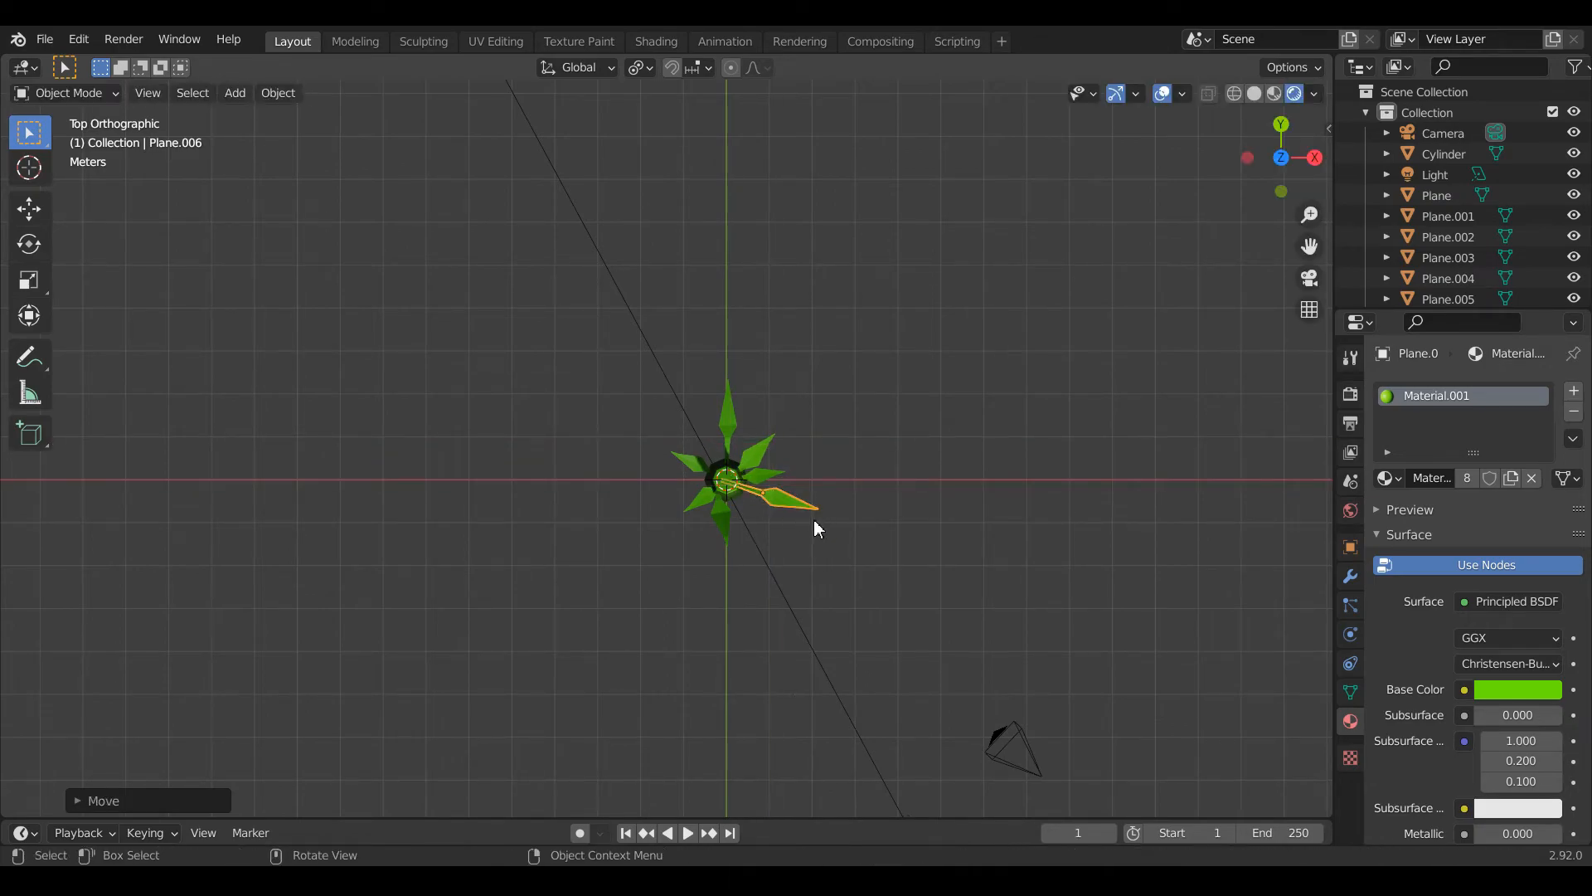
# Lower the copied long-stemmed leaf along Z to the third ring.
pyautogui.press('KP_1')
pyautogui.press('g')
pyautogui.press('z')
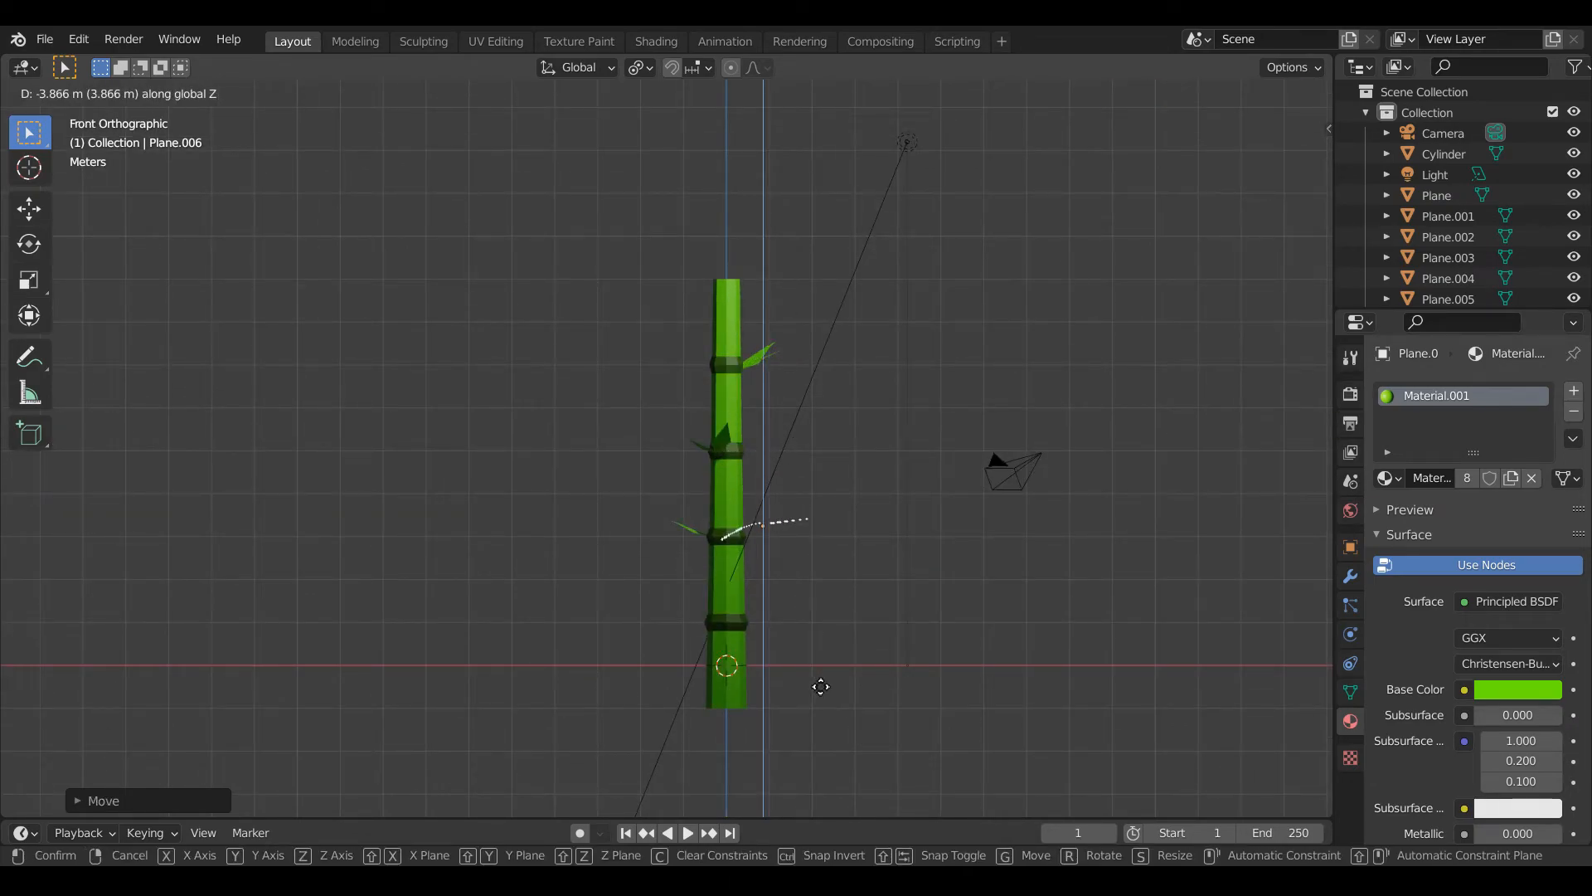
pyautogui.click(819, 687)
pyautogui.moveTo(1280, 157); pyautogui.dragTo(1332, 213)
pyautogui.scroll(3, 740, 566)
# Duplicate short leaf Plane.004 at the third ring and rotate the copy about Z beside it.
pyautogui.click(739, 566)
pyautogui.scroll(1, 740, 562)
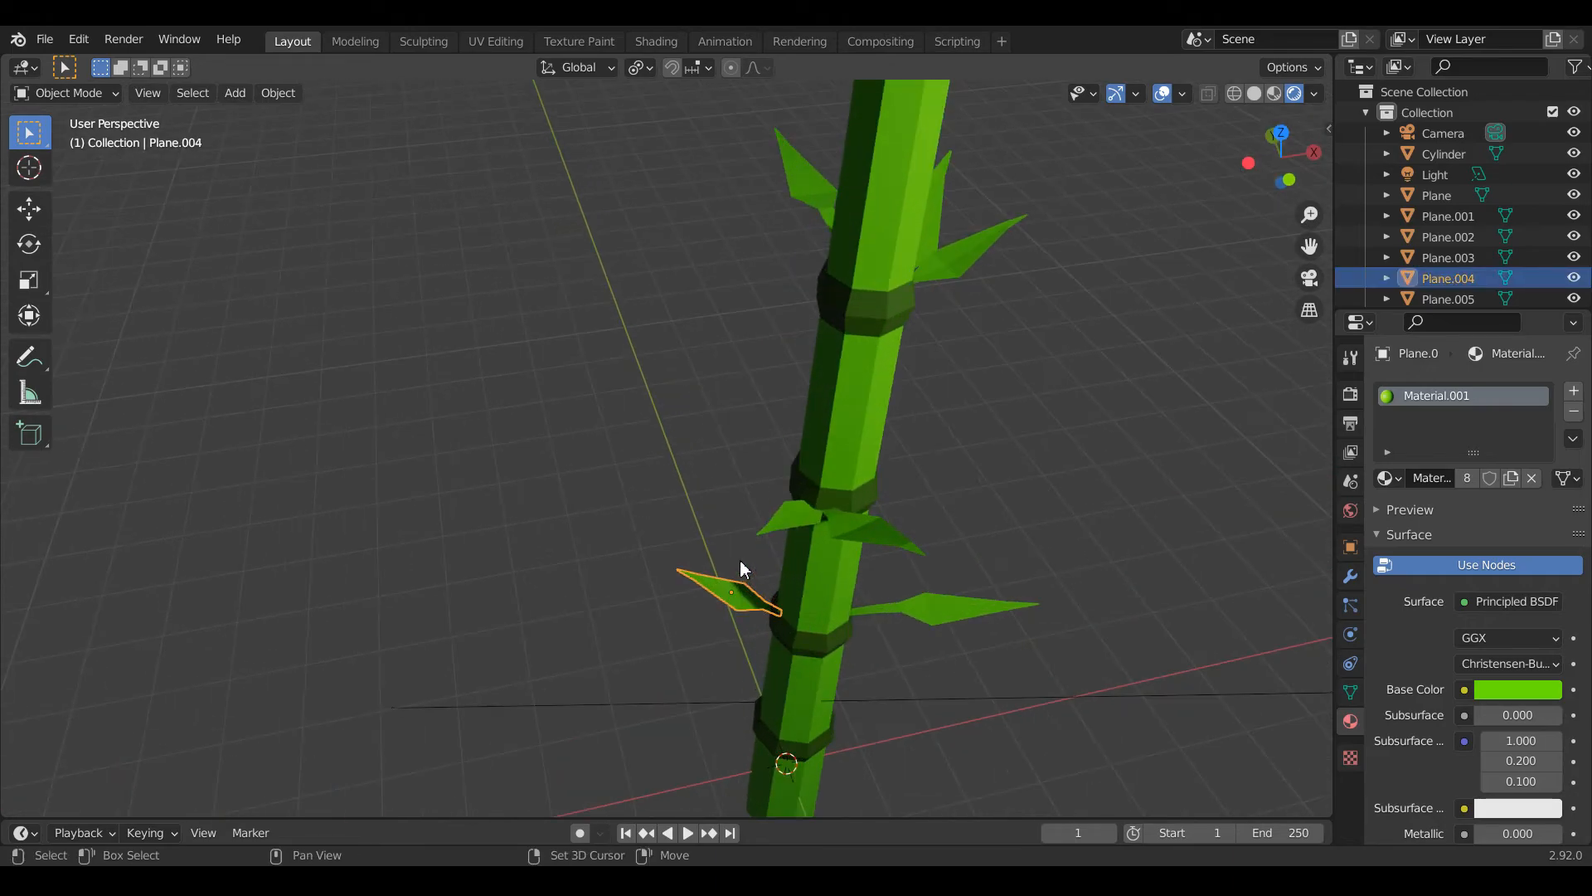
pyautogui.hotkey('shift', 'd')
pyautogui.click(761, 591)
pyautogui.press('r')
pyautogui.press('z')
pyautogui.click(739, 580)
# Adjust the new short leaf's height along Z at the third ring and tilt it about Y.
pyautogui.press('g')
pyautogui.press('z')
pyautogui.click(740, 595)
pyautogui.moveTo(1280, 157); pyautogui.dragTo(1273, 94)
pyautogui.press('g')
pyautogui.press('z')
pyautogui.click(815, 729)
pyautogui.moveTo(1264, 187); pyautogui.dragTo(1327, 290)
pyautogui.press('r')
pyautogui.press('y')
pyautogui.click(1072, 293)
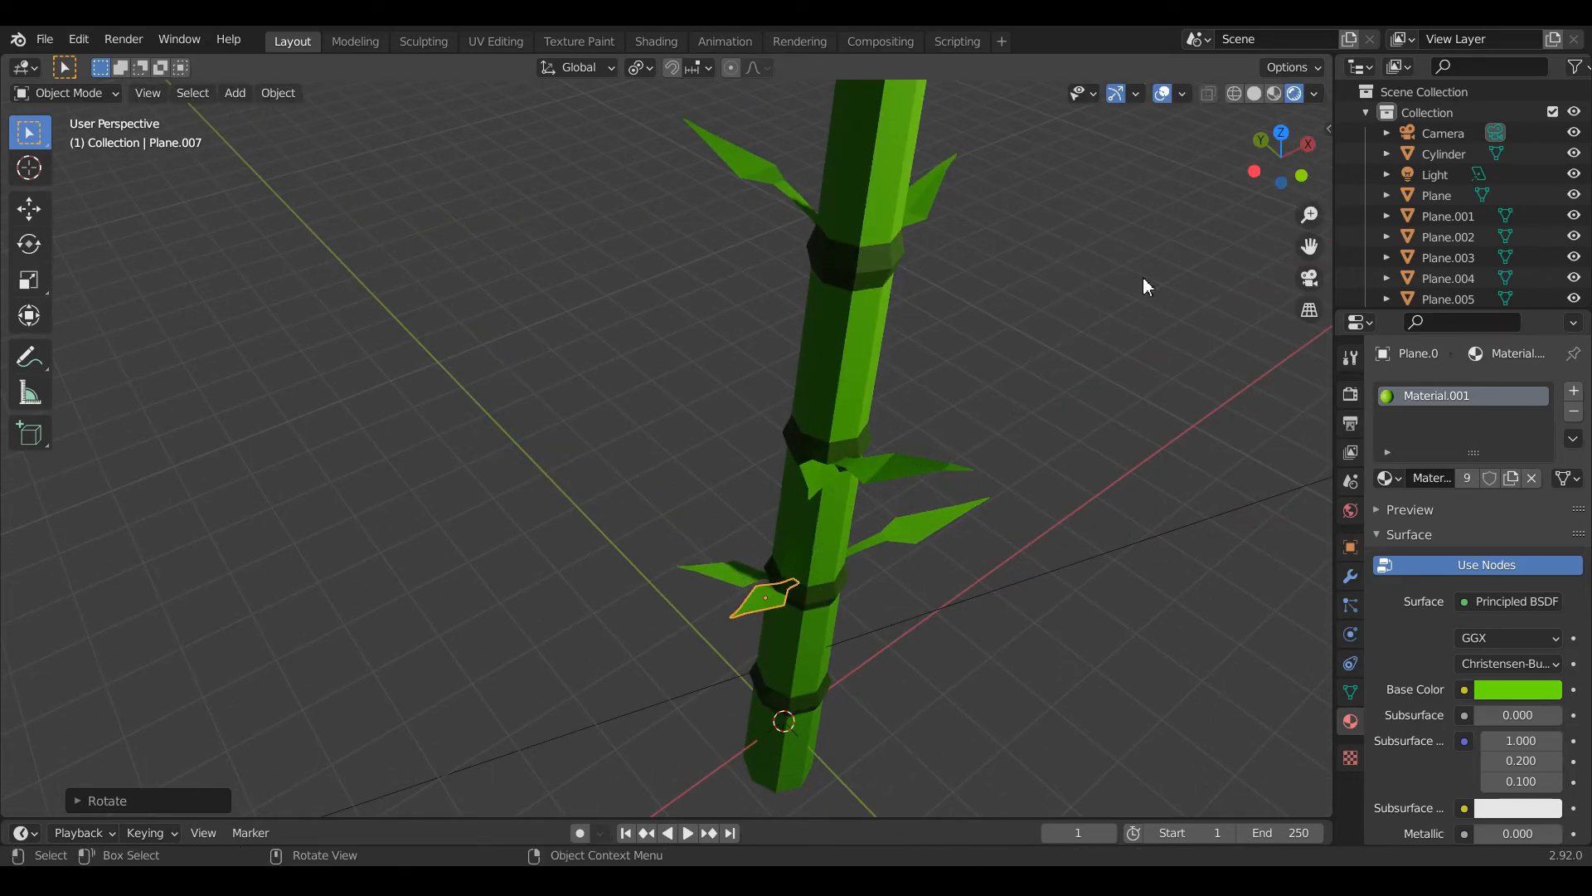
# Reshape the new short leaf by moving its outer vertices with proportional editing.
pyautogui.press('Tab')
pyautogui.moveTo(705, 599); pyautogui.dragTo(767, 652)
pyautogui.press('g')
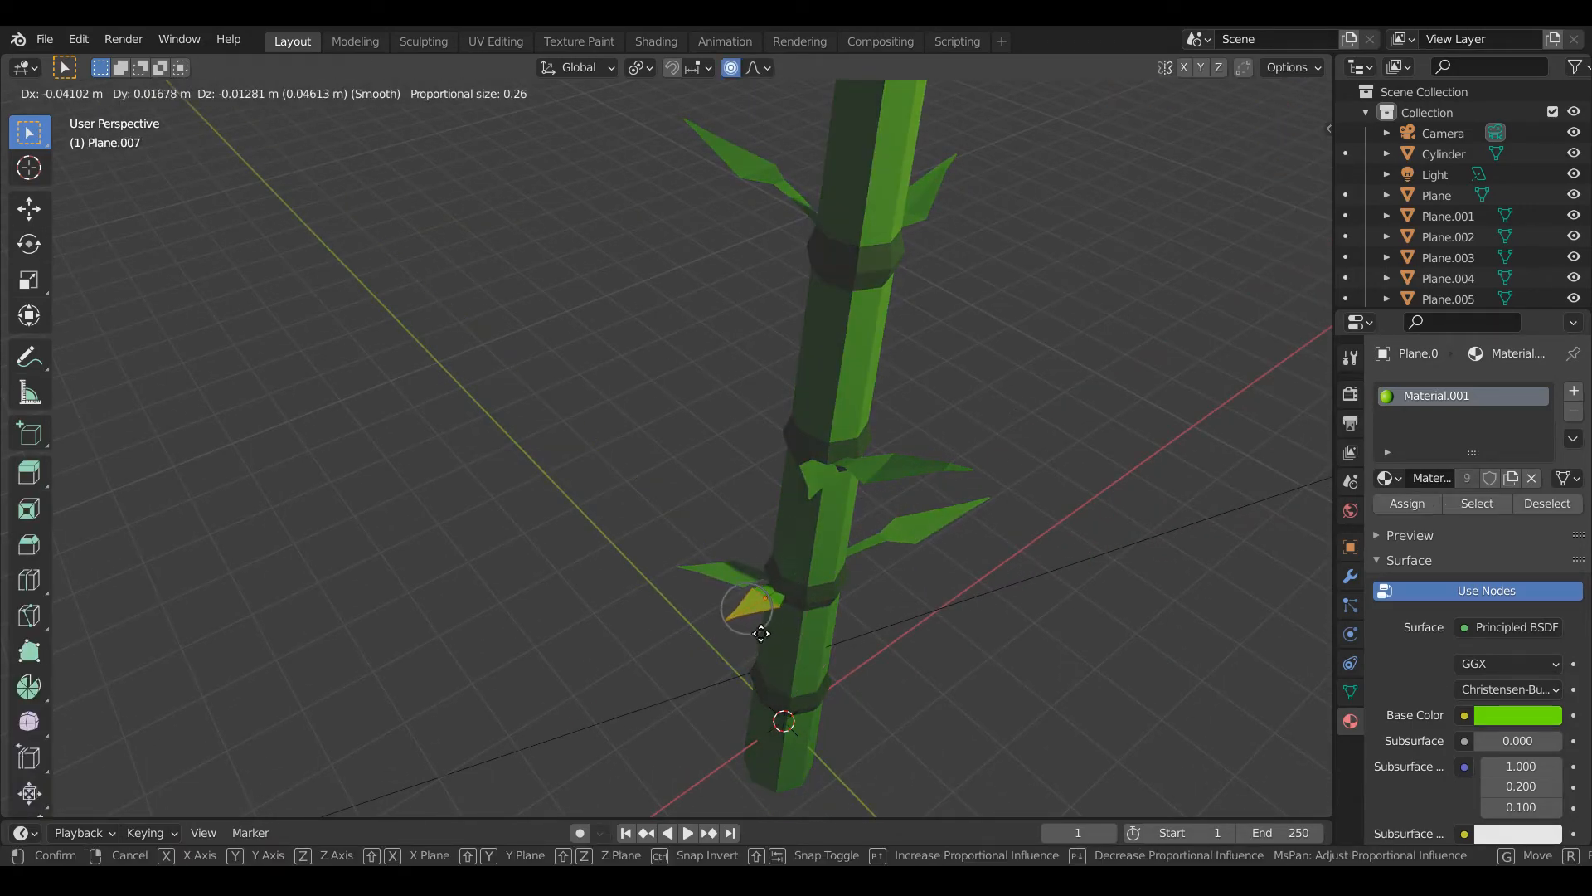
pyautogui.click(750, 637)
pyautogui.press('Tab')
# Tilt the long-stemmed leaf Plane.006 and adjust its height along Z at its ring.
pyautogui.moveTo(1268, 166); pyautogui.dragTo(1184, 60)
pyautogui.click(1033, 658)
pyautogui.press('r')
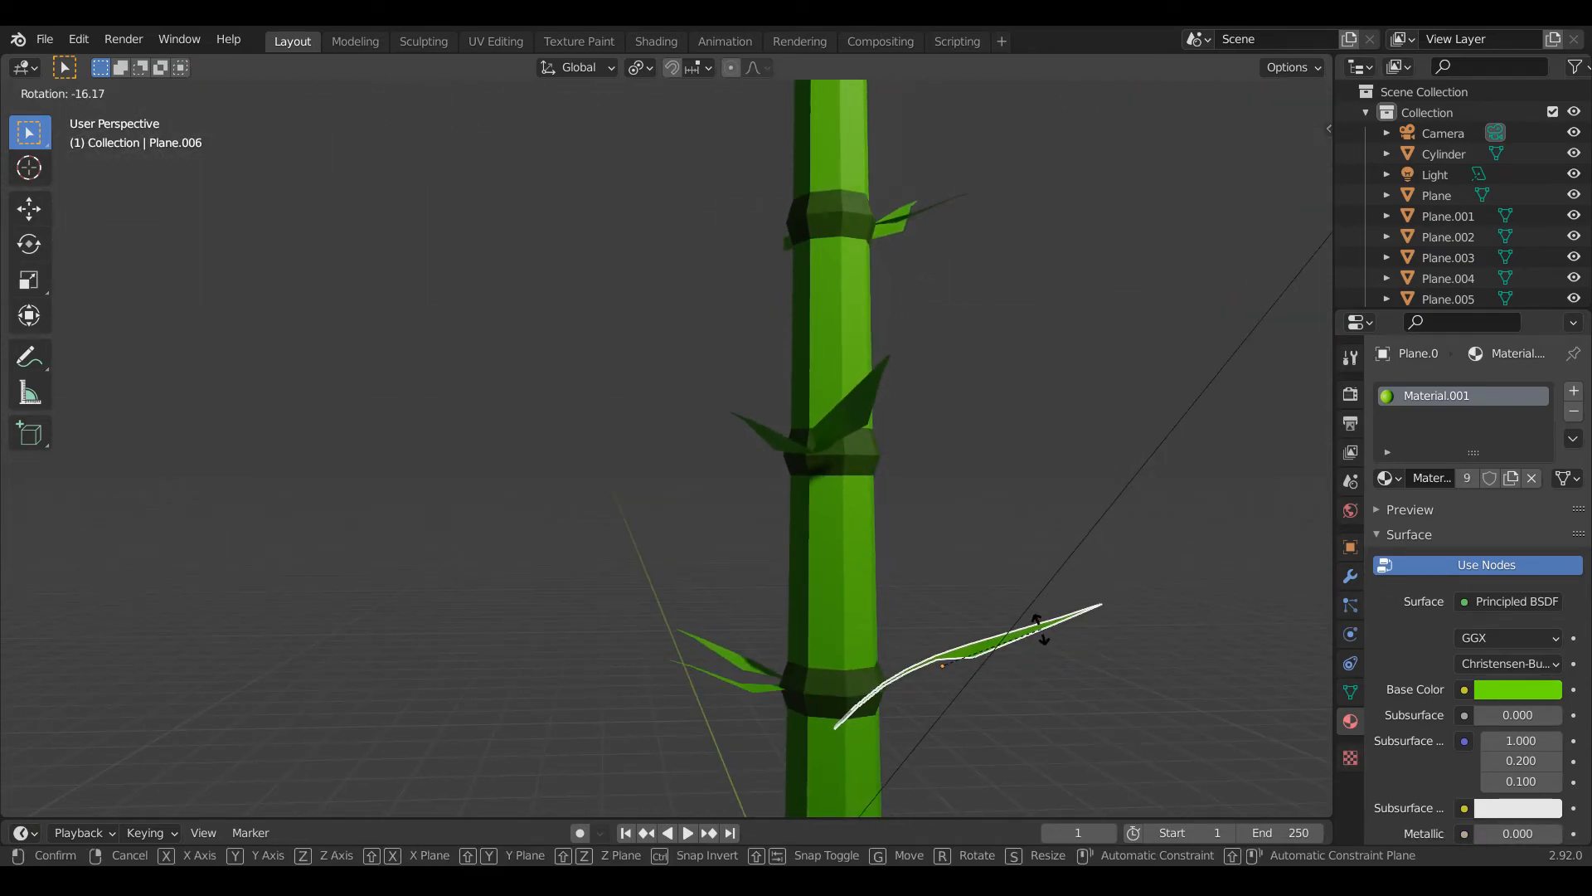
pyautogui.click(1042, 625)
pyautogui.press('g')
pyautogui.press('z')
pyautogui.click(1042, 617)
# Duplicate leaf Plane.003 in place and rotate the copy around the stalk.
pyautogui.moveTo(1209, 406); pyautogui.dragTo(1224, 172, button='middle')
pyautogui.click(769, 494)
pyautogui.keyDown('shift'); pyautogui.click(821, 485); pyautogui.keyUp('shift')
pyautogui.moveTo(1277, 157); pyautogui.dragTo(1115, 87)
pyautogui.moveTo(1220, 285); pyautogui.dragTo(1050, 436, button='middle')
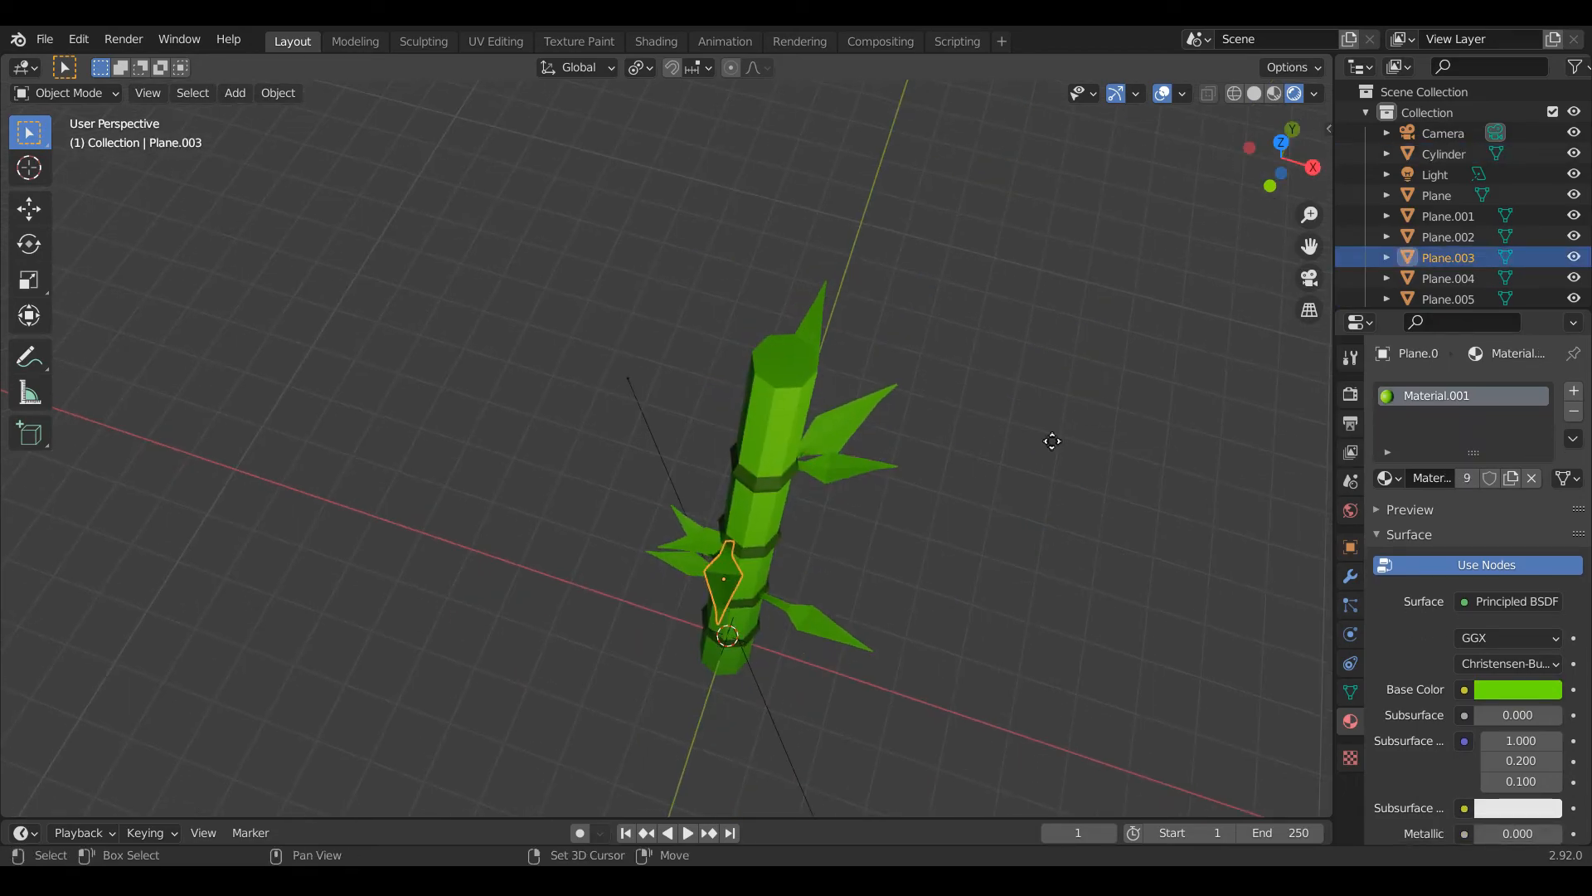
pyautogui.hotkey('shift', 'd')
pyautogui.press('Escape')
pyautogui.press('r')
pyautogui.press('KP_7')
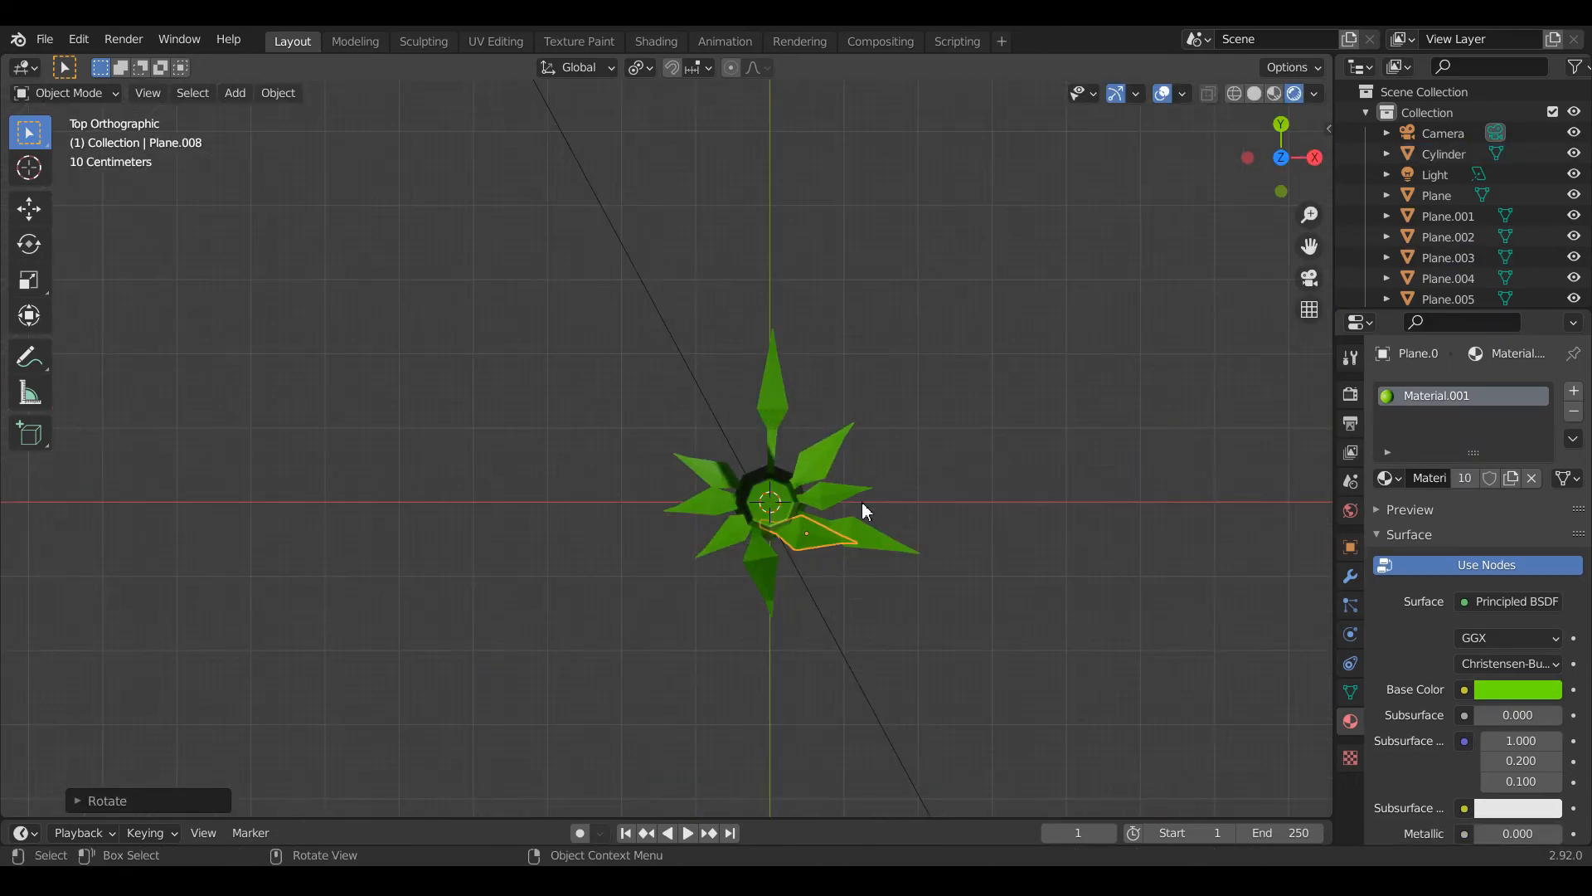
pyautogui.hotkey('shift', 'z')
pyautogui.click(923, 463)
# Shift the copied leaf Plane.008 horizontally in the XY plane and rotate it to point outward from the stalk.
pyautogui.press('g')
pyautogui.hotkey('shift', 'z')
pyautogui.click(906, 436)
pyautogui.press('r')
pyautogui.hotkey('shift', 'z')
pyautogui.click(921, 412)
# Move the copied leaf Plane.008 against the stalk and adjust its height along Z.
pyautogui.moveTo(1269, 170); pyautogui.dragTo(1153, 83)
pyautogui.click(794, 458)
pyautogui.press('g')
pyautogui.click(828, 469)
pyautogui.press('g')
pyautogui.press('z')
pyautogui.click(829, 505)
pyautogui.click(828, 505)
# Duplicate leaf Plane.002 in place and rotate the copy to the opposite side of the stalk.
pyautogui.moveTo(1277, 158); pyautogui.dragTo(1194, 273)
pyautogui.click(820, 421)
pyautogui.press('KP_7')
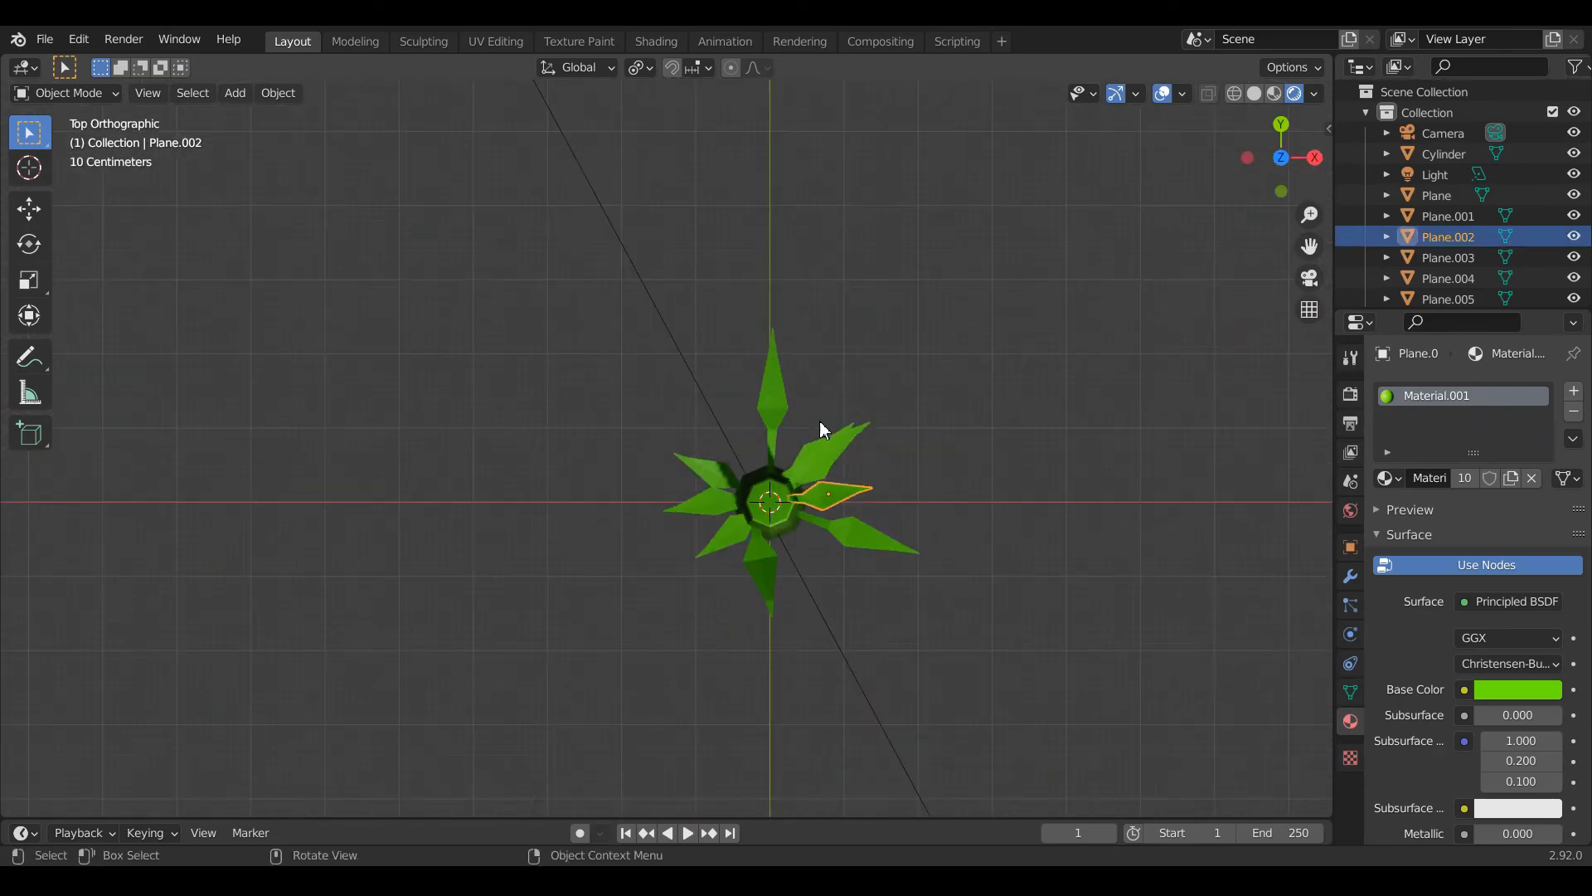
pyautogui.hotkey('shift', 'd')
pyautogui.rightClick(819, 420)
pyautogui.press('r')
pyautogui.click(720, 560)
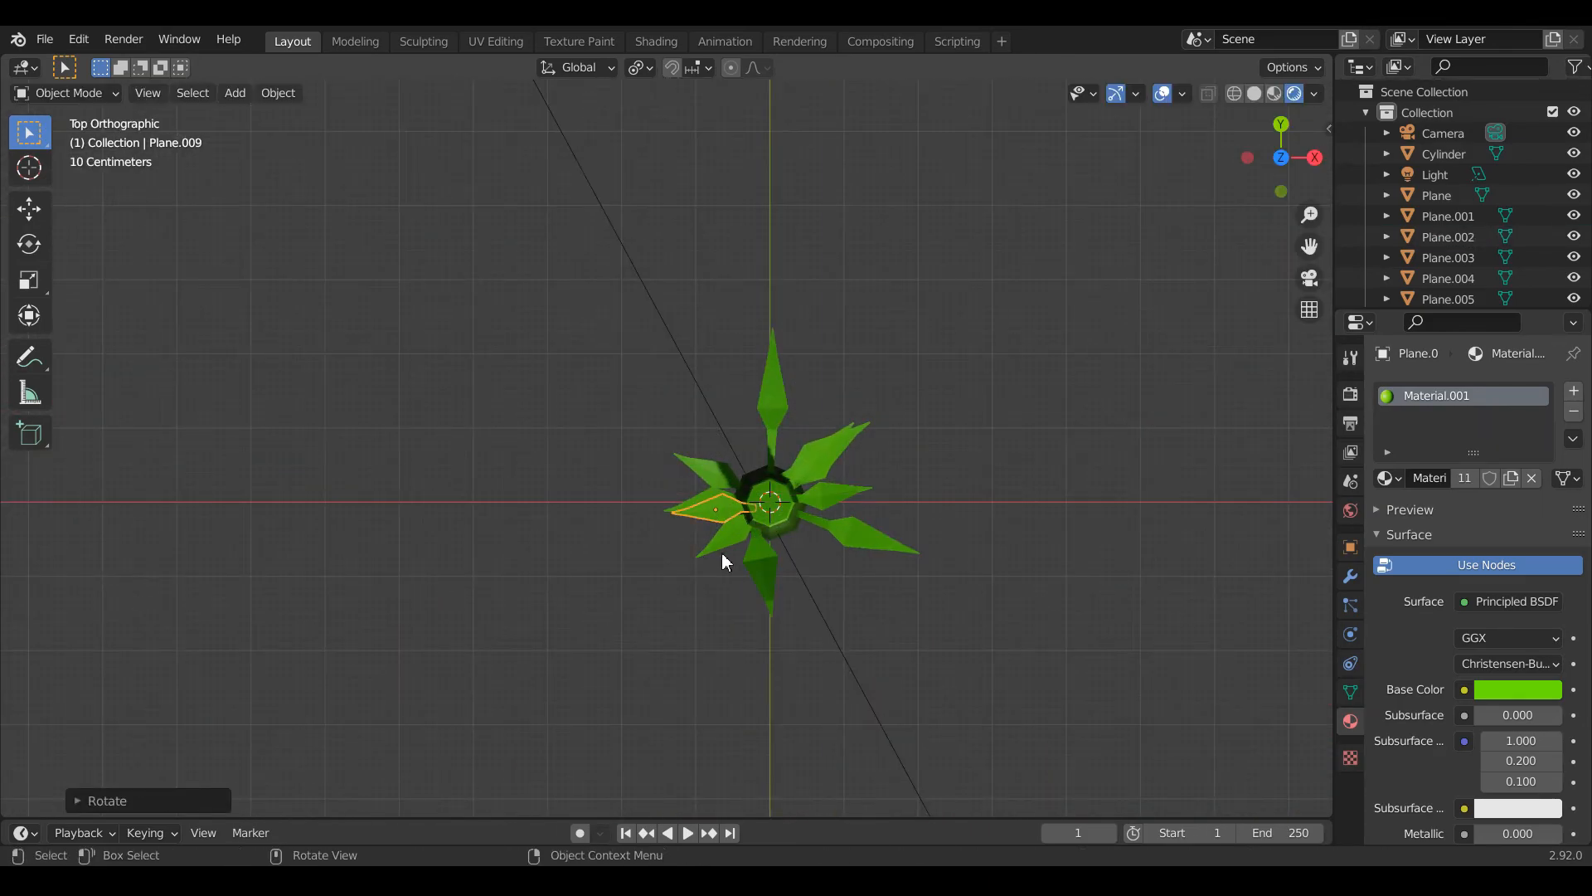
# Tilt the copied leaf Plane.009 and adjust its height along Z.
pyautogui.moveTo(1277, 166); pyautogui.dragTo(1256, 17)
pyautogui.press('r')
pyautogui.click(981, 288)
pyautogui.press('g')
pyautogui.press('z')
pyautogui.click(973, 303)
# Fine-tune the tilt of leaf Plane.009 and move its base onto the upper ring.
pyautogui.press('r')
pyautogui.press('x')
pyautogui.rightClick(992, 350)
pyautogui.press('r')
pyautogui.click(1025, 441)
pyautogui.press('z')
pyautogui.rightClick(1023, 440)
pyautogui.press('g')
pyautogui.click(1028, 419)
pyautogui.click(1078, 365)
pyautogui.moveTo(1269, 170); pyautogui.dragTo(1070, 216)
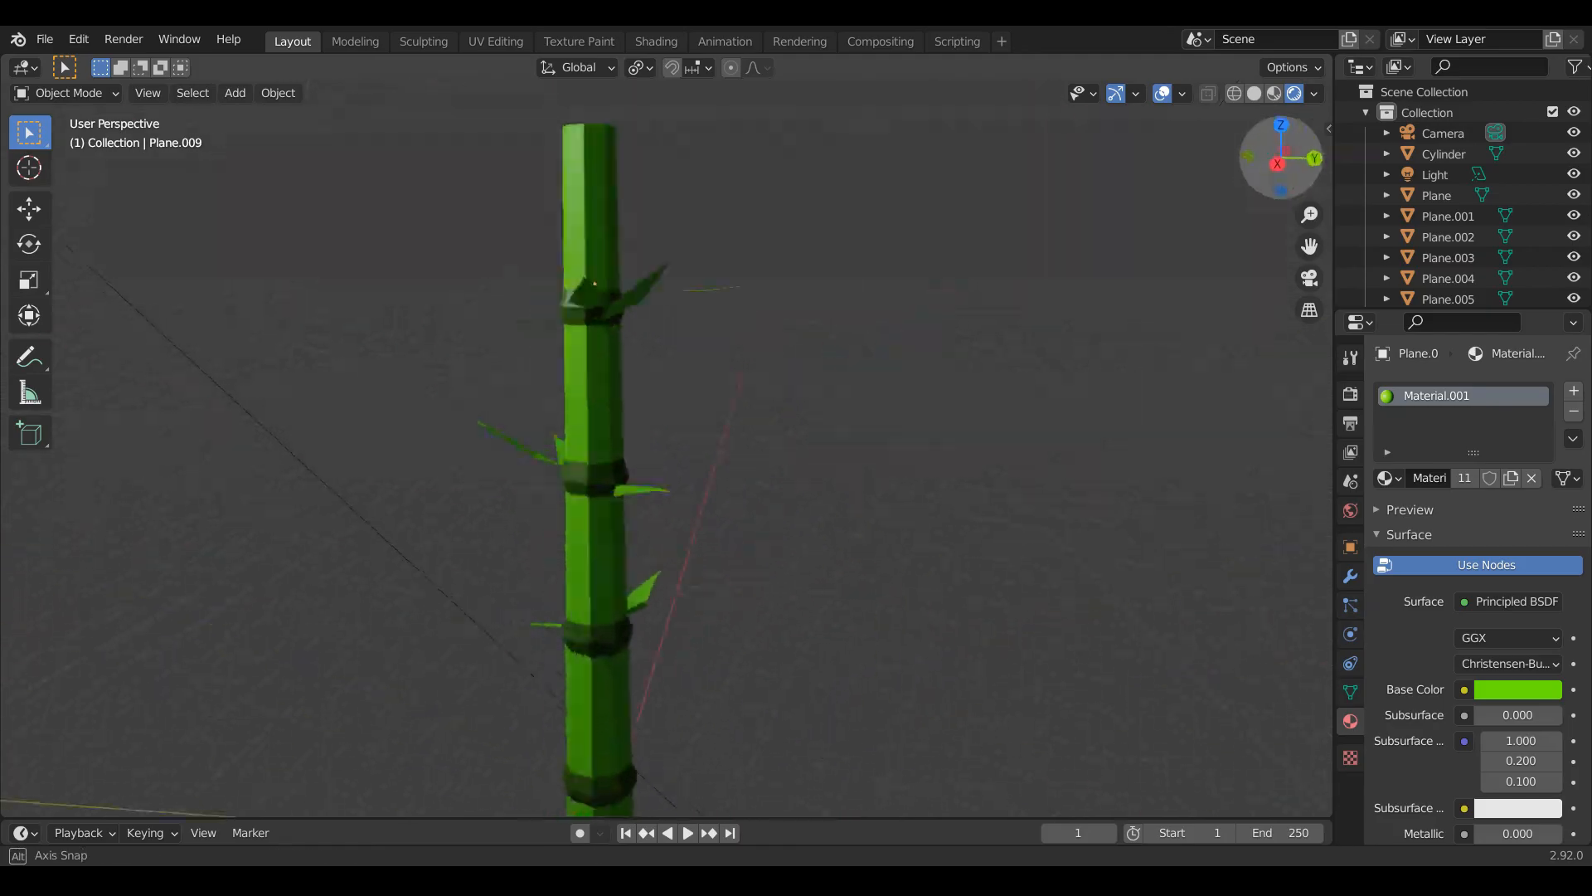